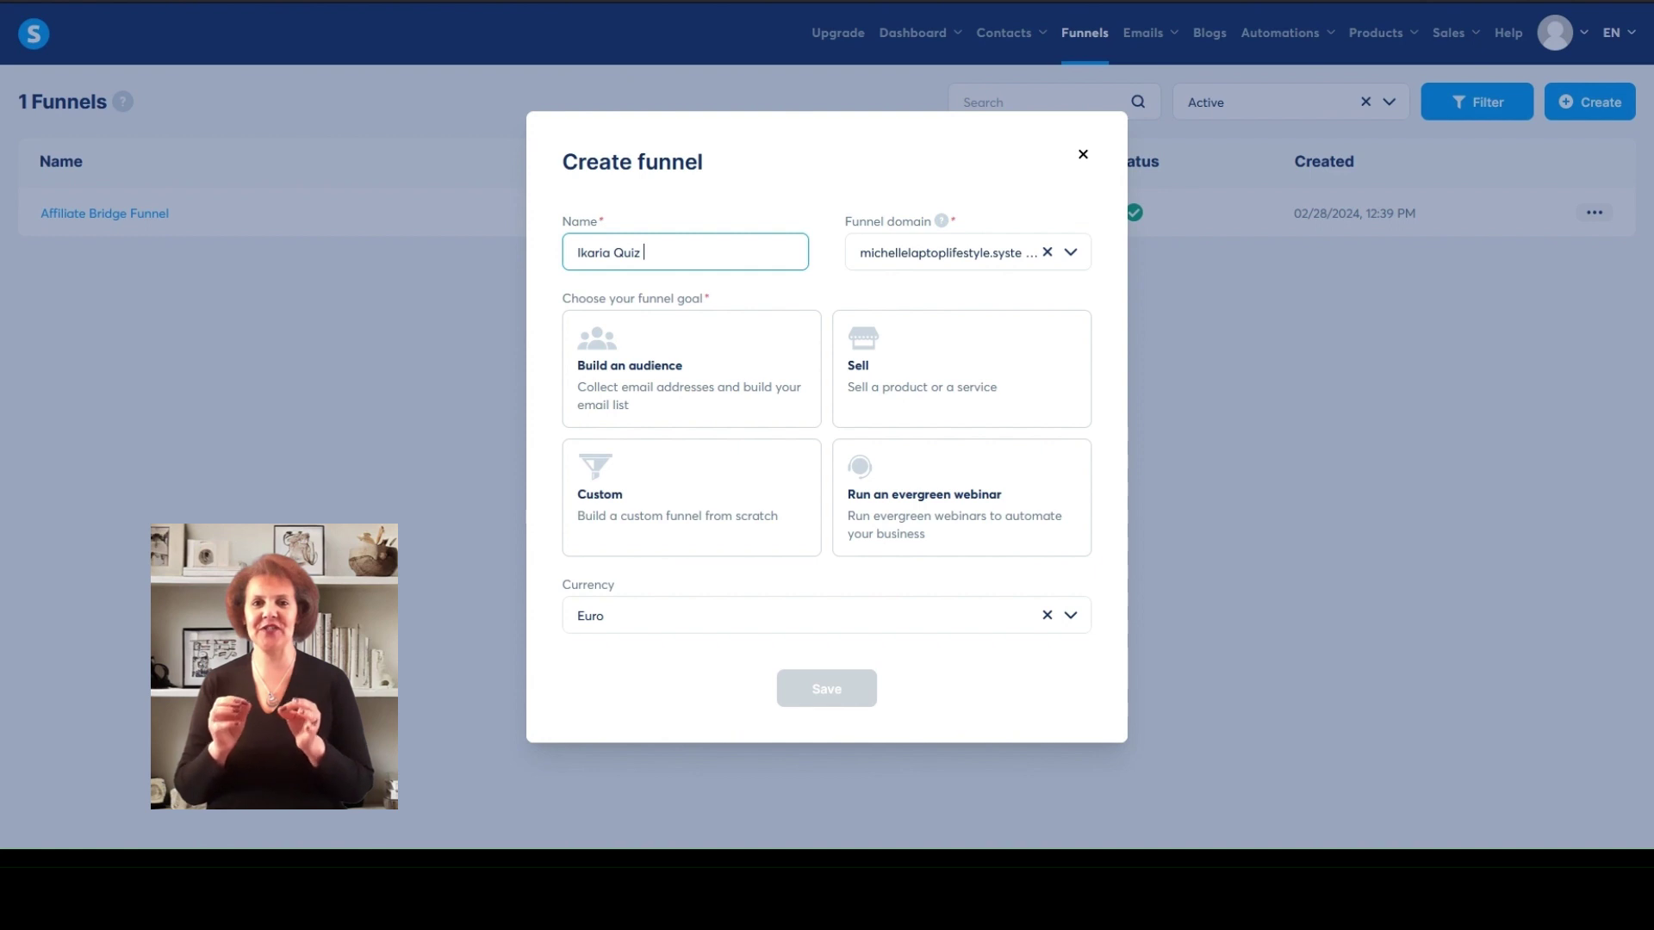
# Create the Ikaria Quiz funnel with the goal Build an audience, and open it
pyautogui.click(674, 360)
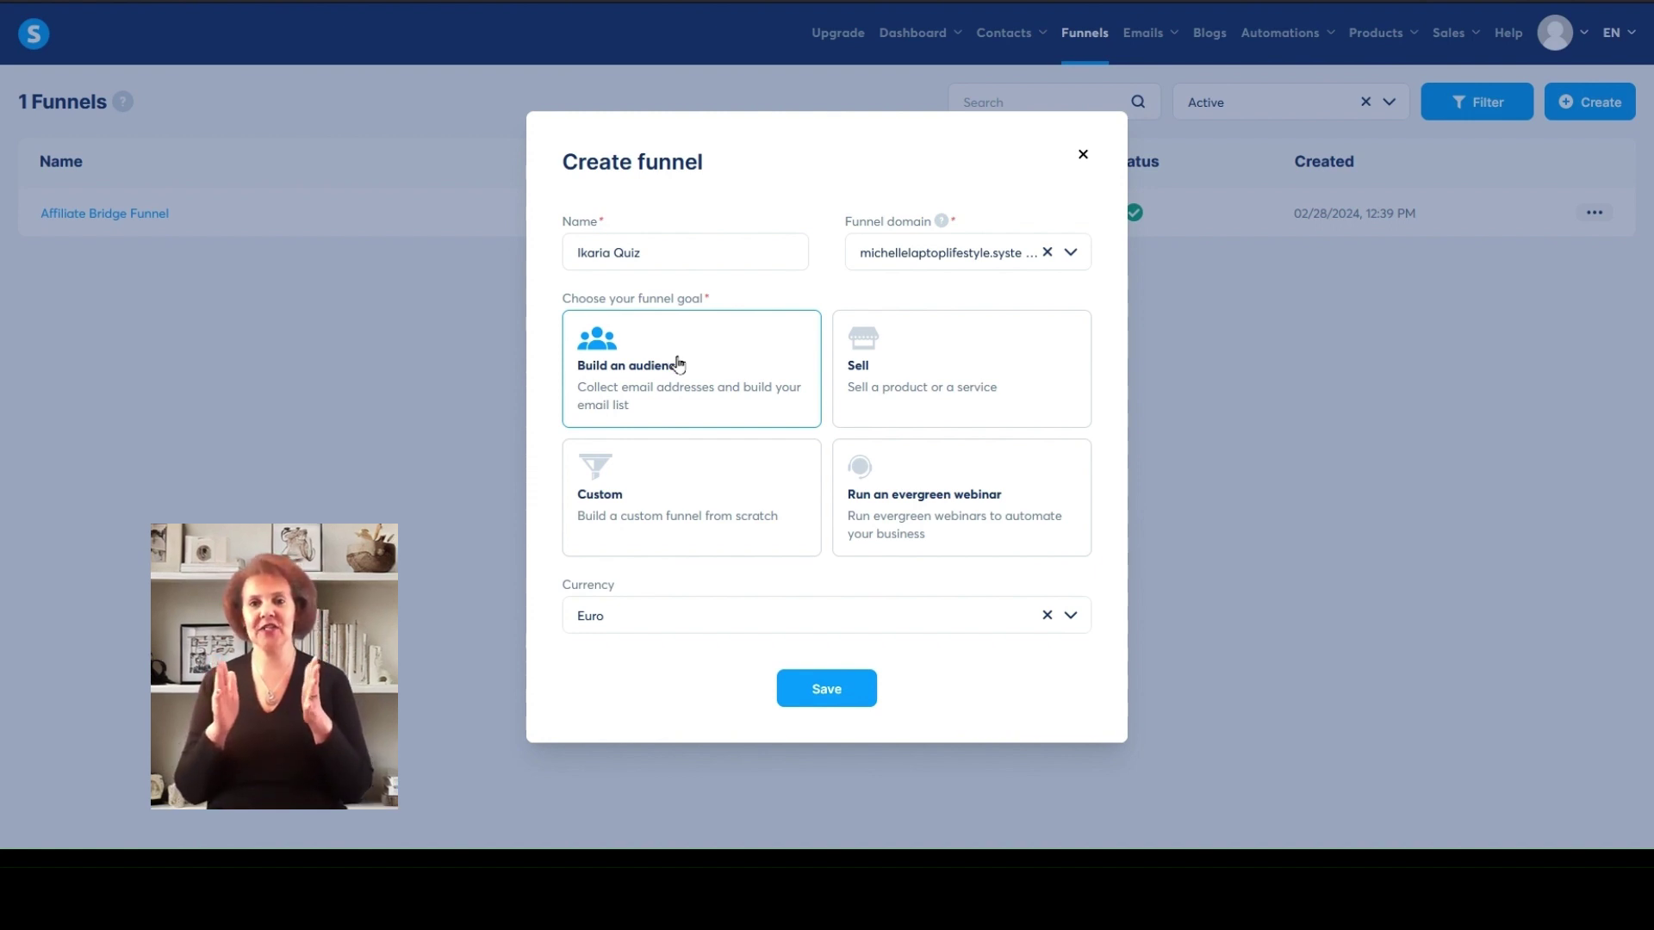
pyautogui.click(812, 692)
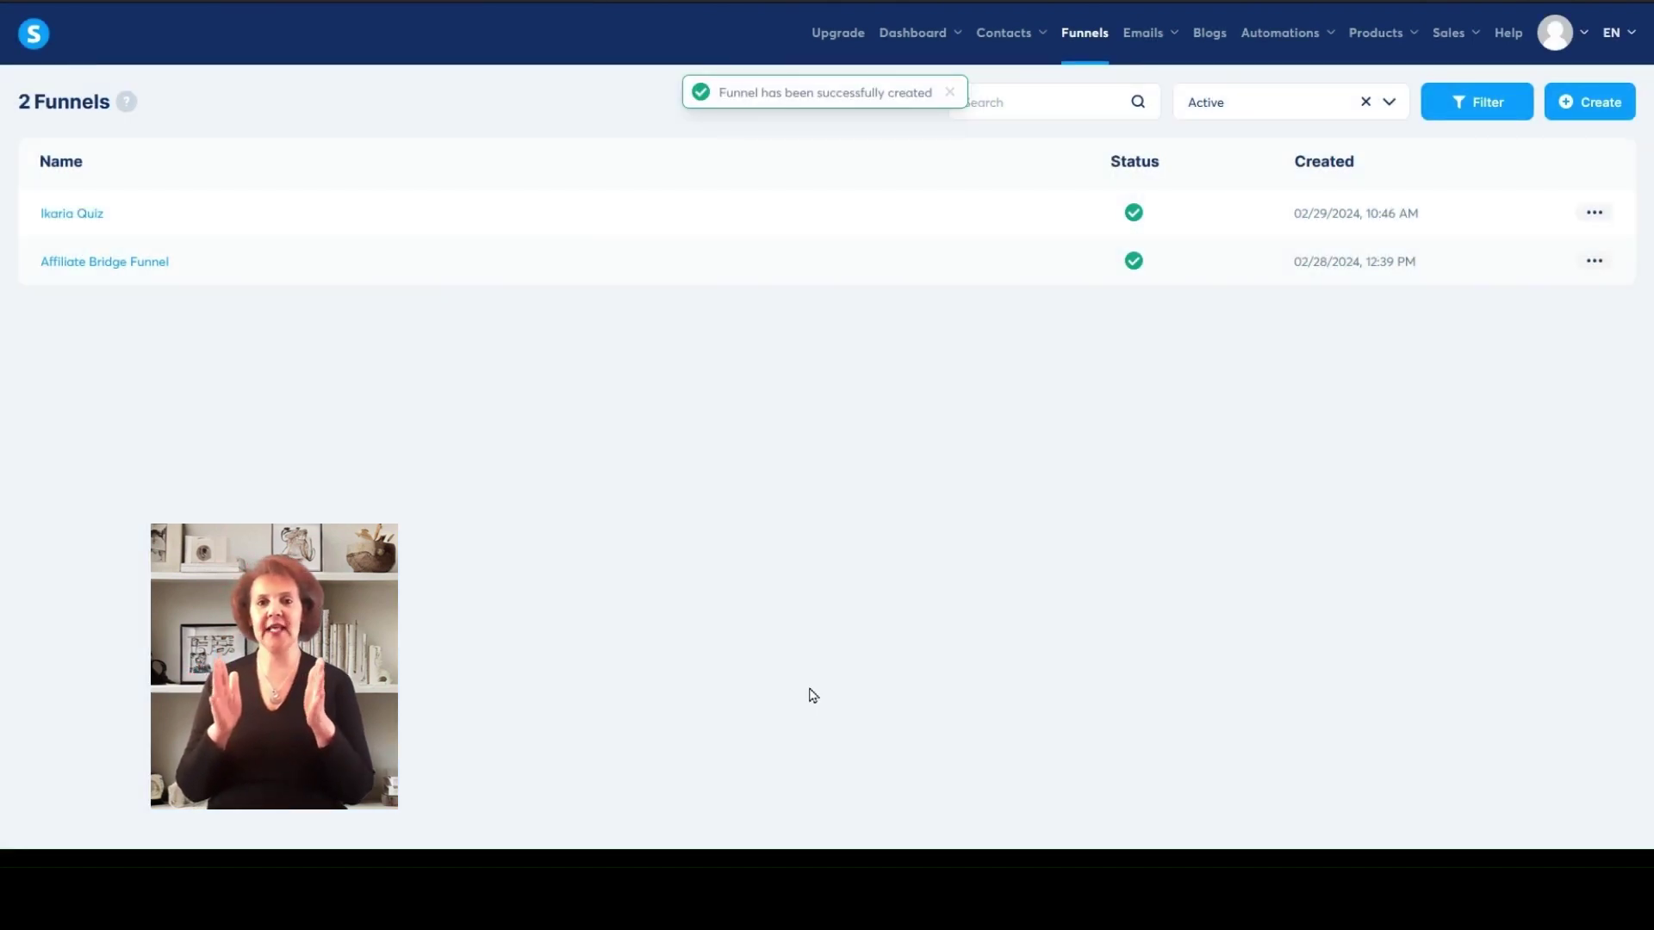
pyautogui.click(92, 225)
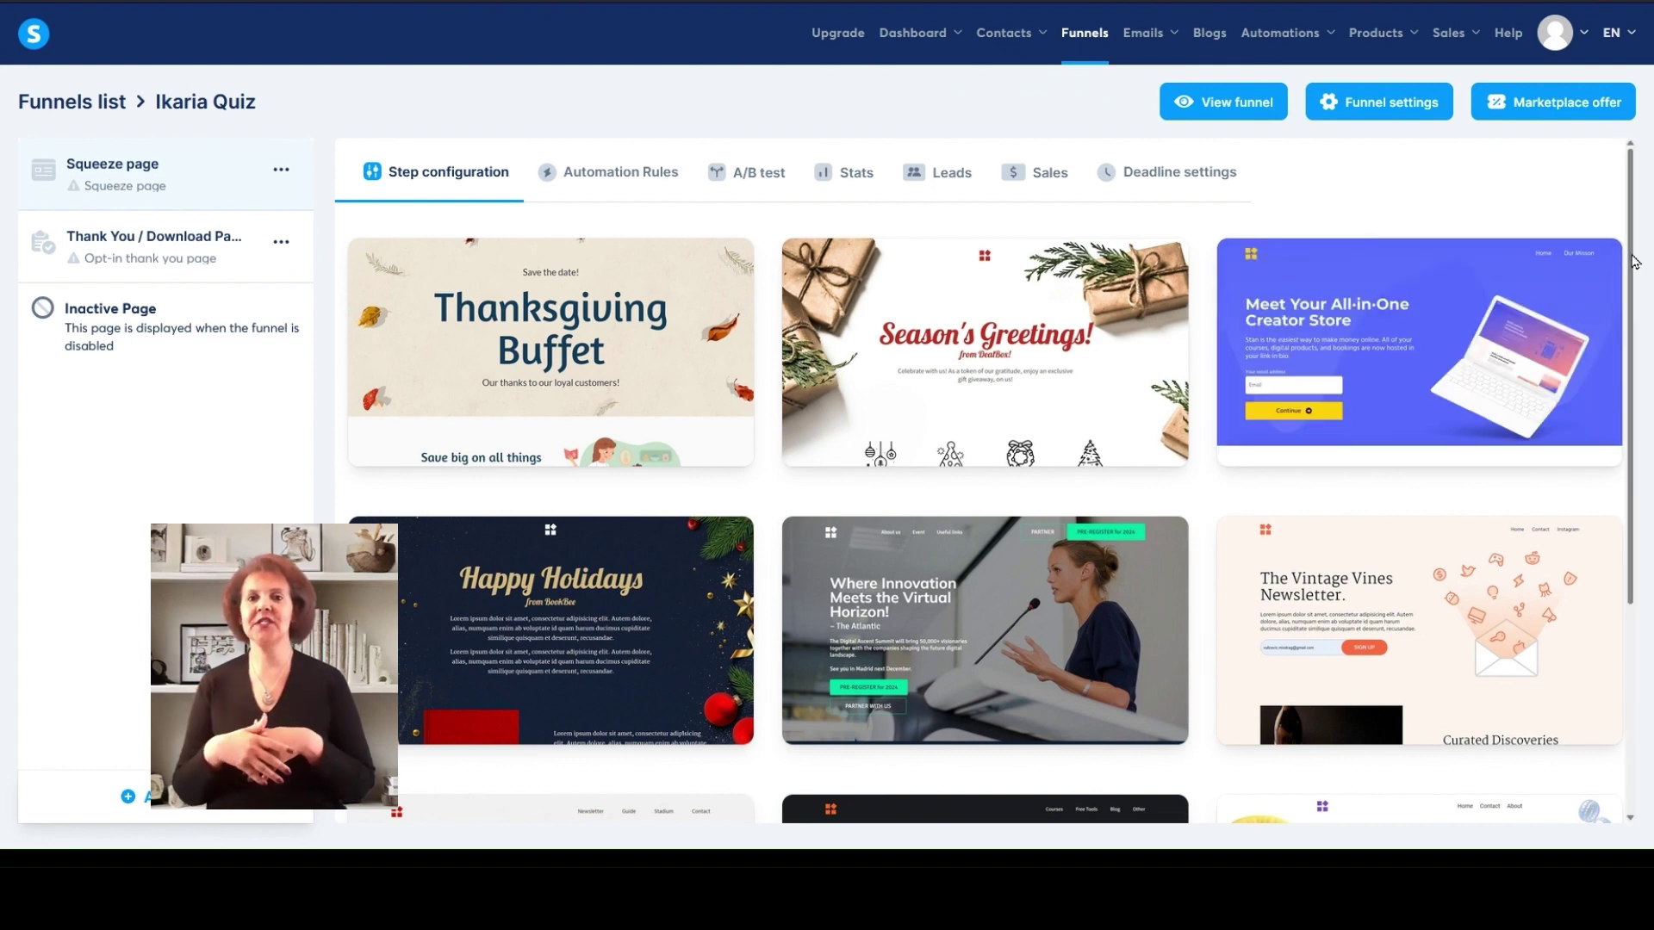
# Show 30 templates per page, select the "Balancing Mind, Body, and Soul Through Yoga" template for the squeeze page and open it for editing
pyautogui.moveTo(1634, 260); pyautogui.dragTo(1634, 467)
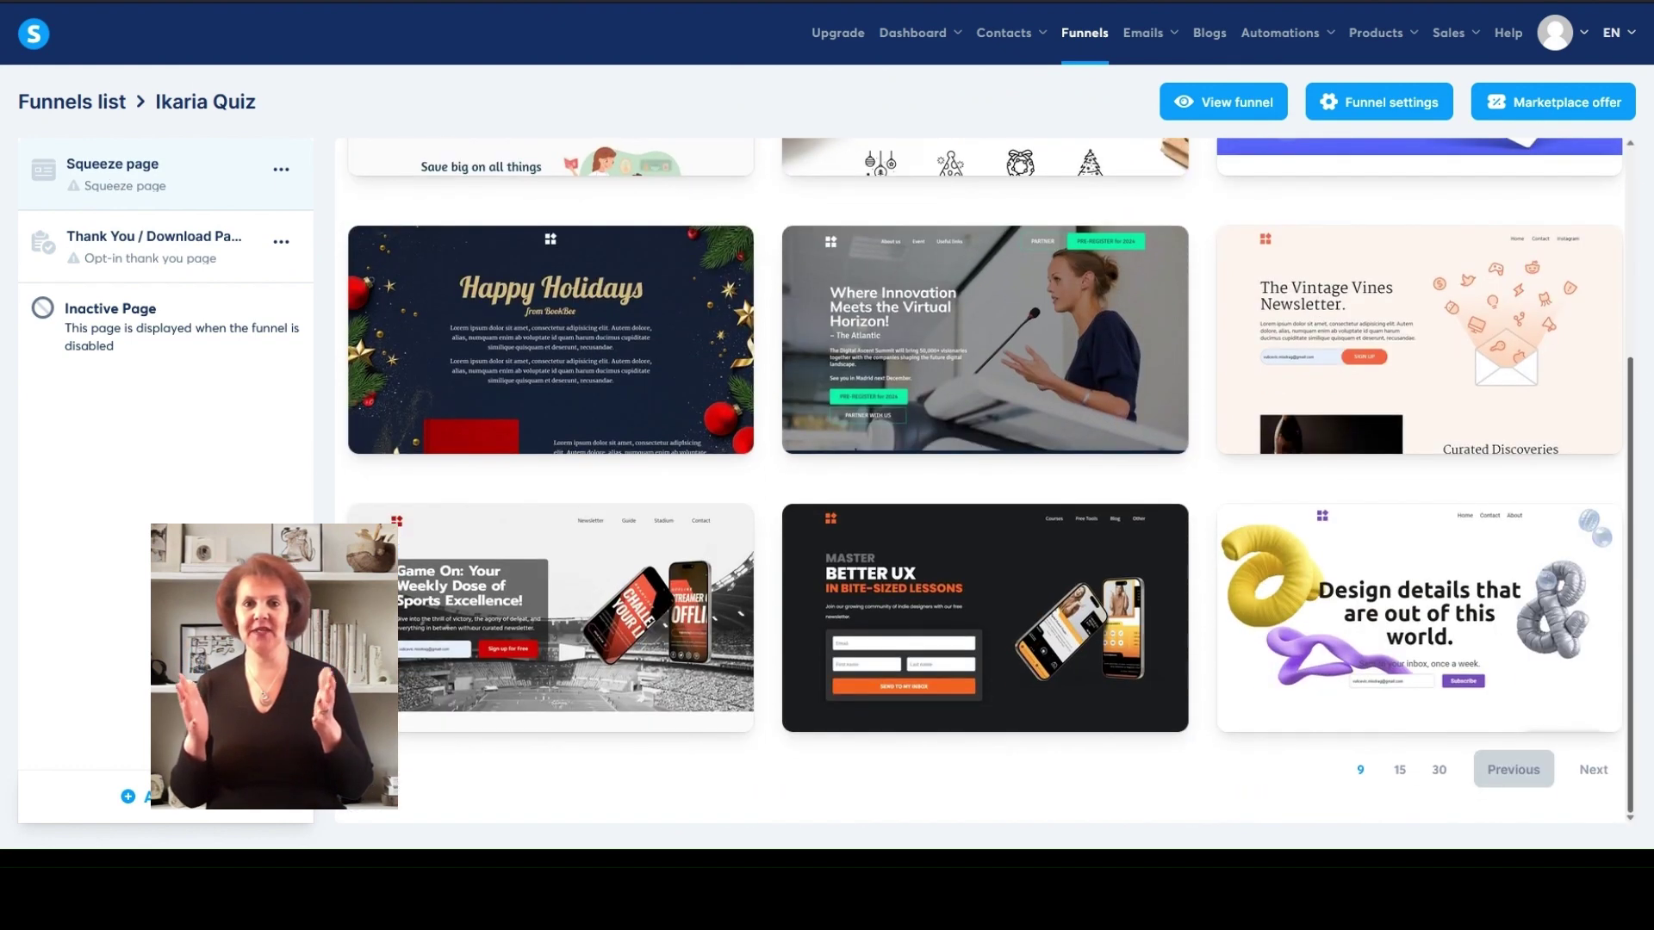
pyautogui.click(1402, 771)
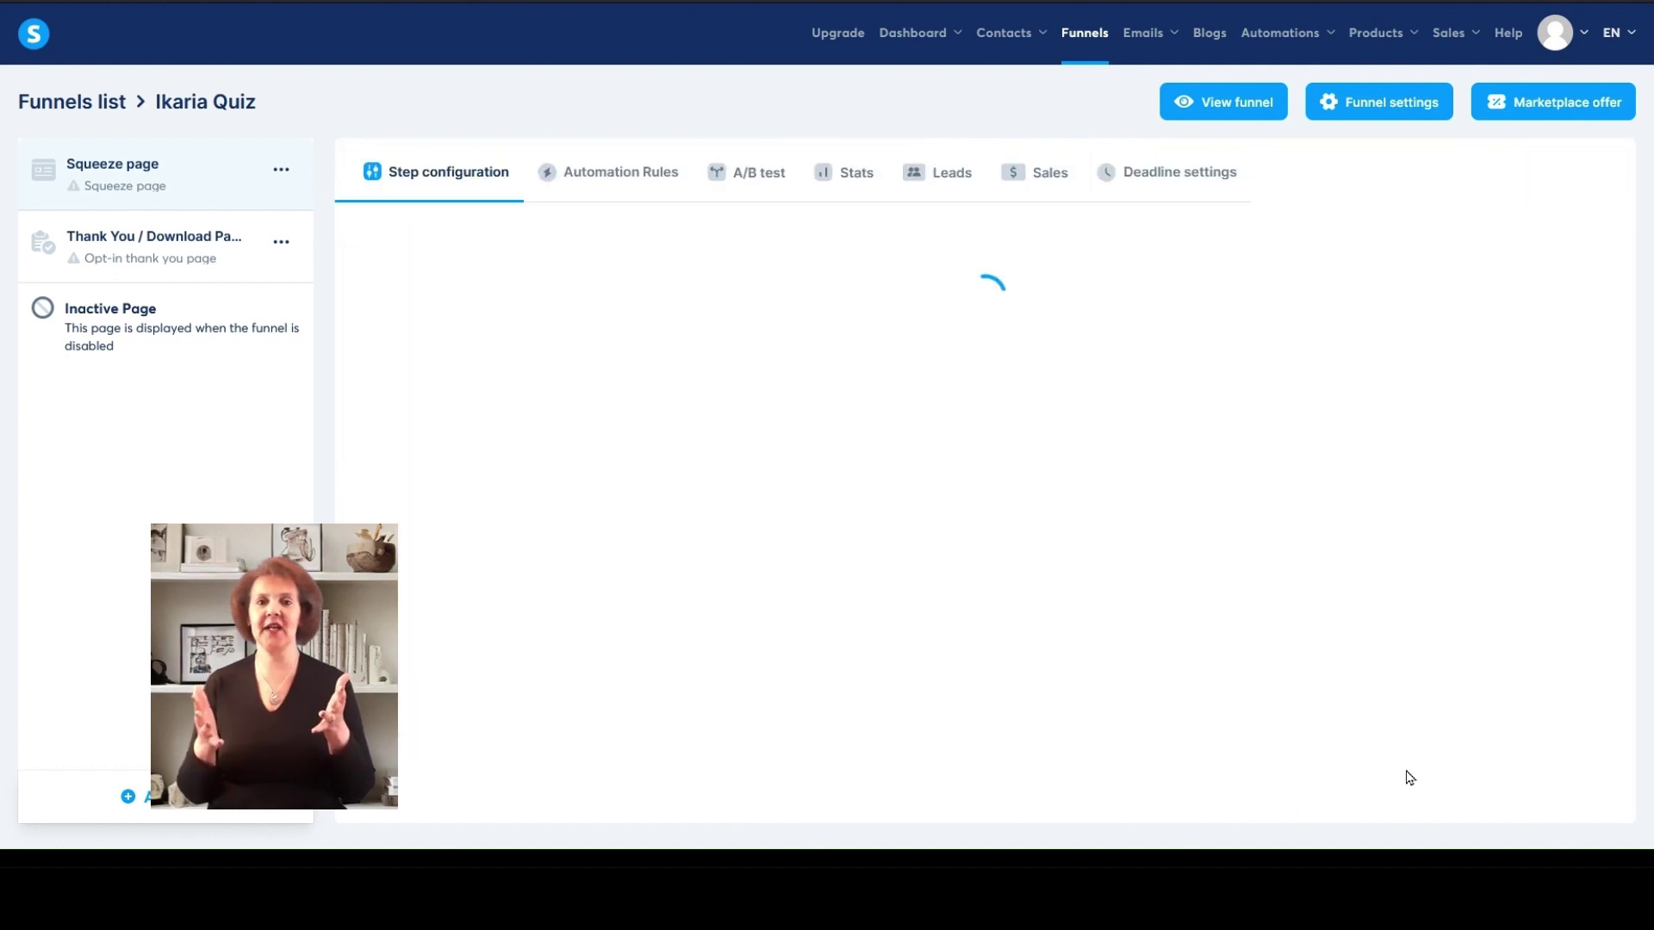
pyautogui.moveTo(1630, 281); pyautogui.dragTo(1632, 659)
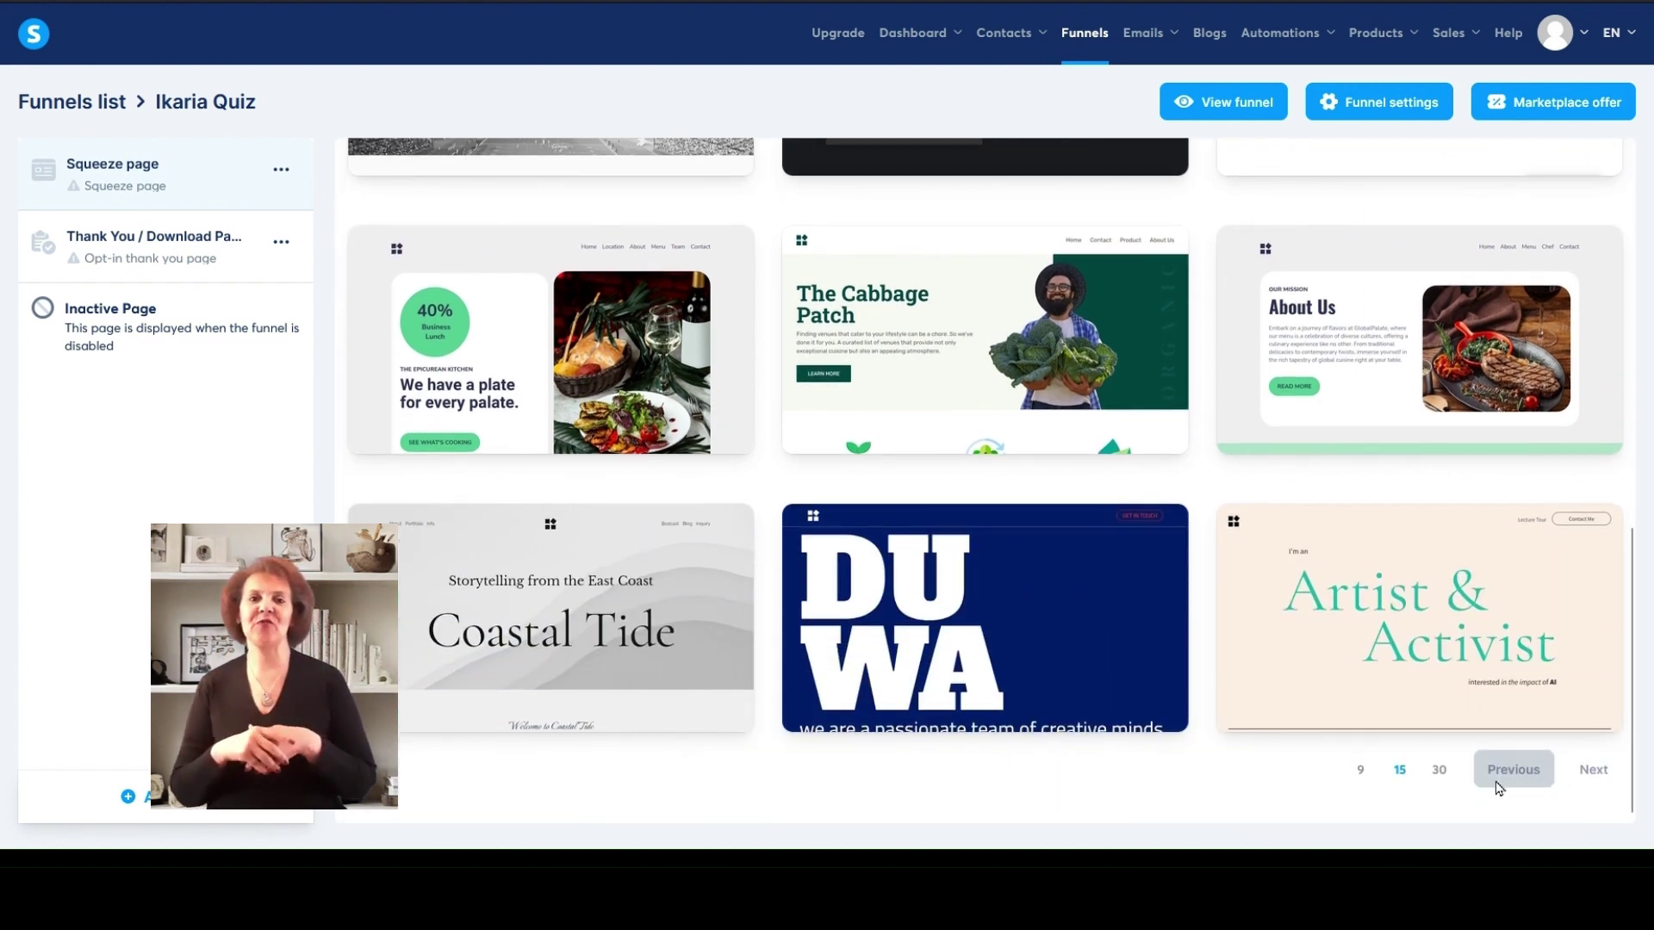
pyautogui.click(1440, 771)
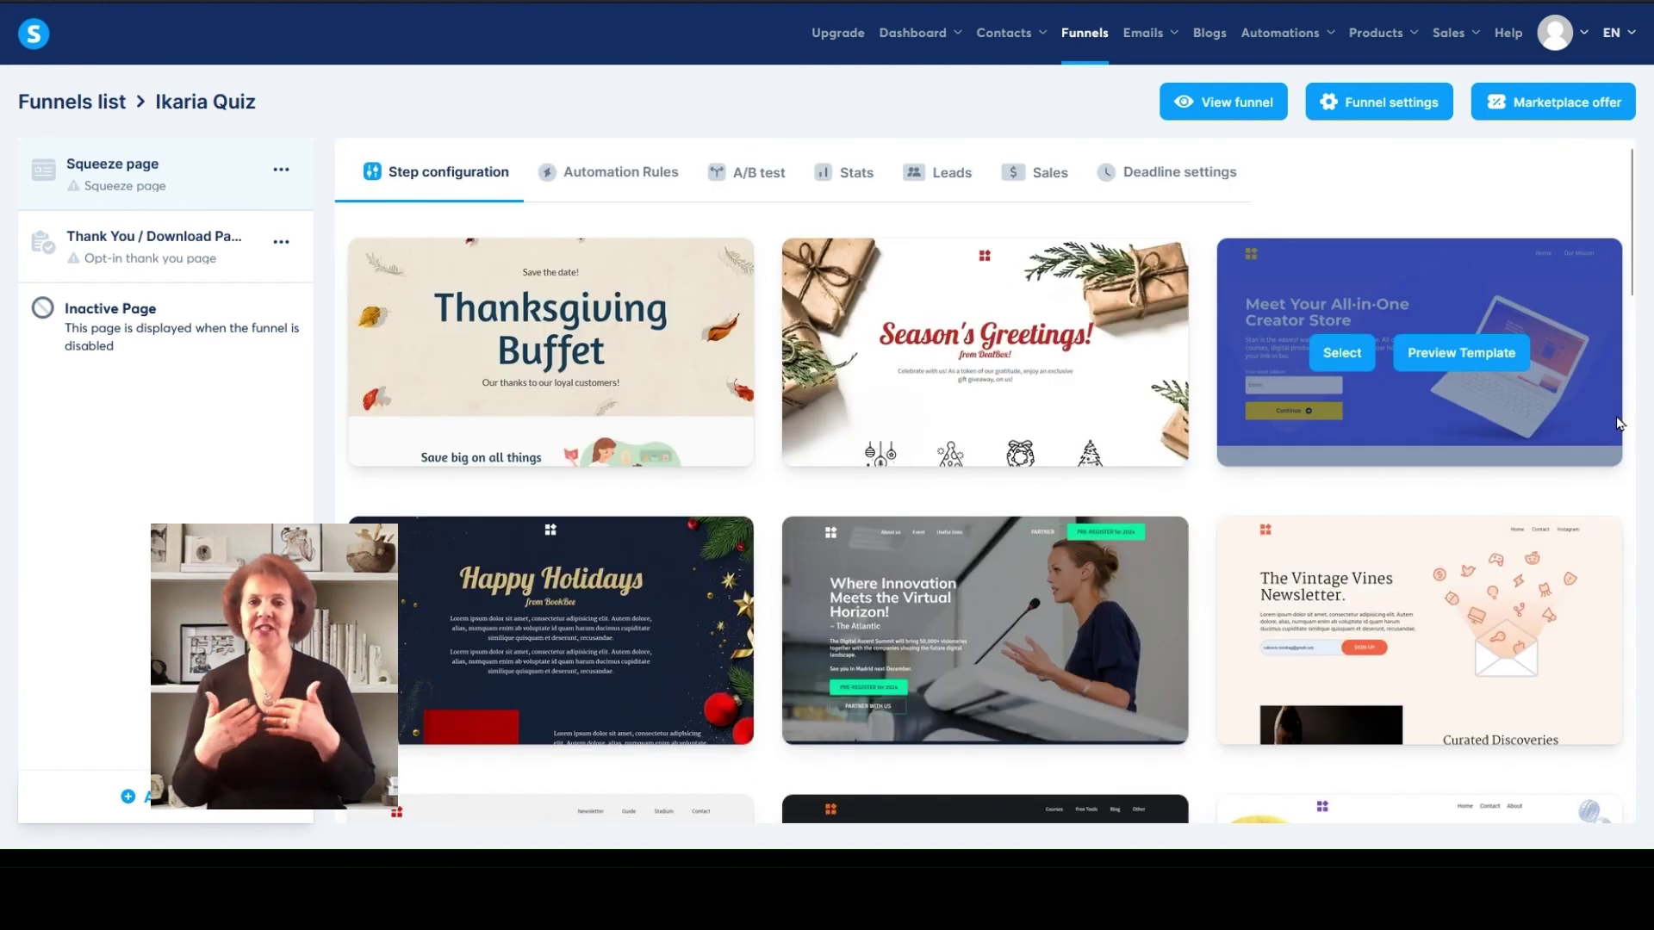
pyautogui.moveTo(1642, 228); pyautogui.dragTo(1645, 706)
pyautogui.moveTo(1464, 531)
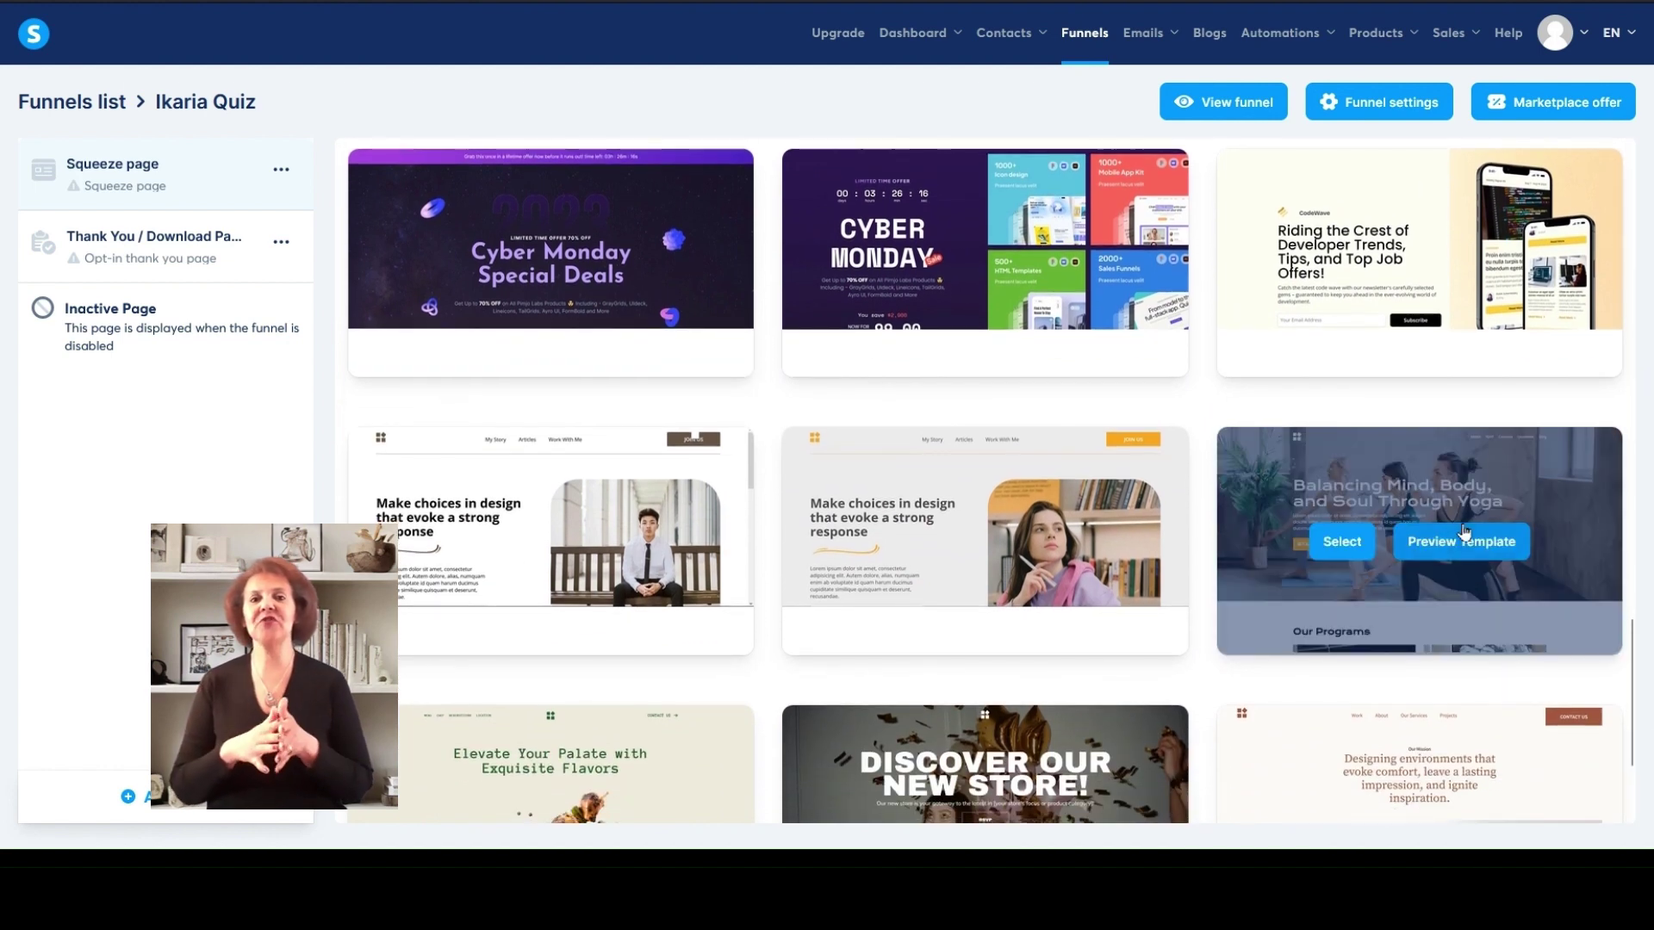
pyautogui.click(1339, 539)
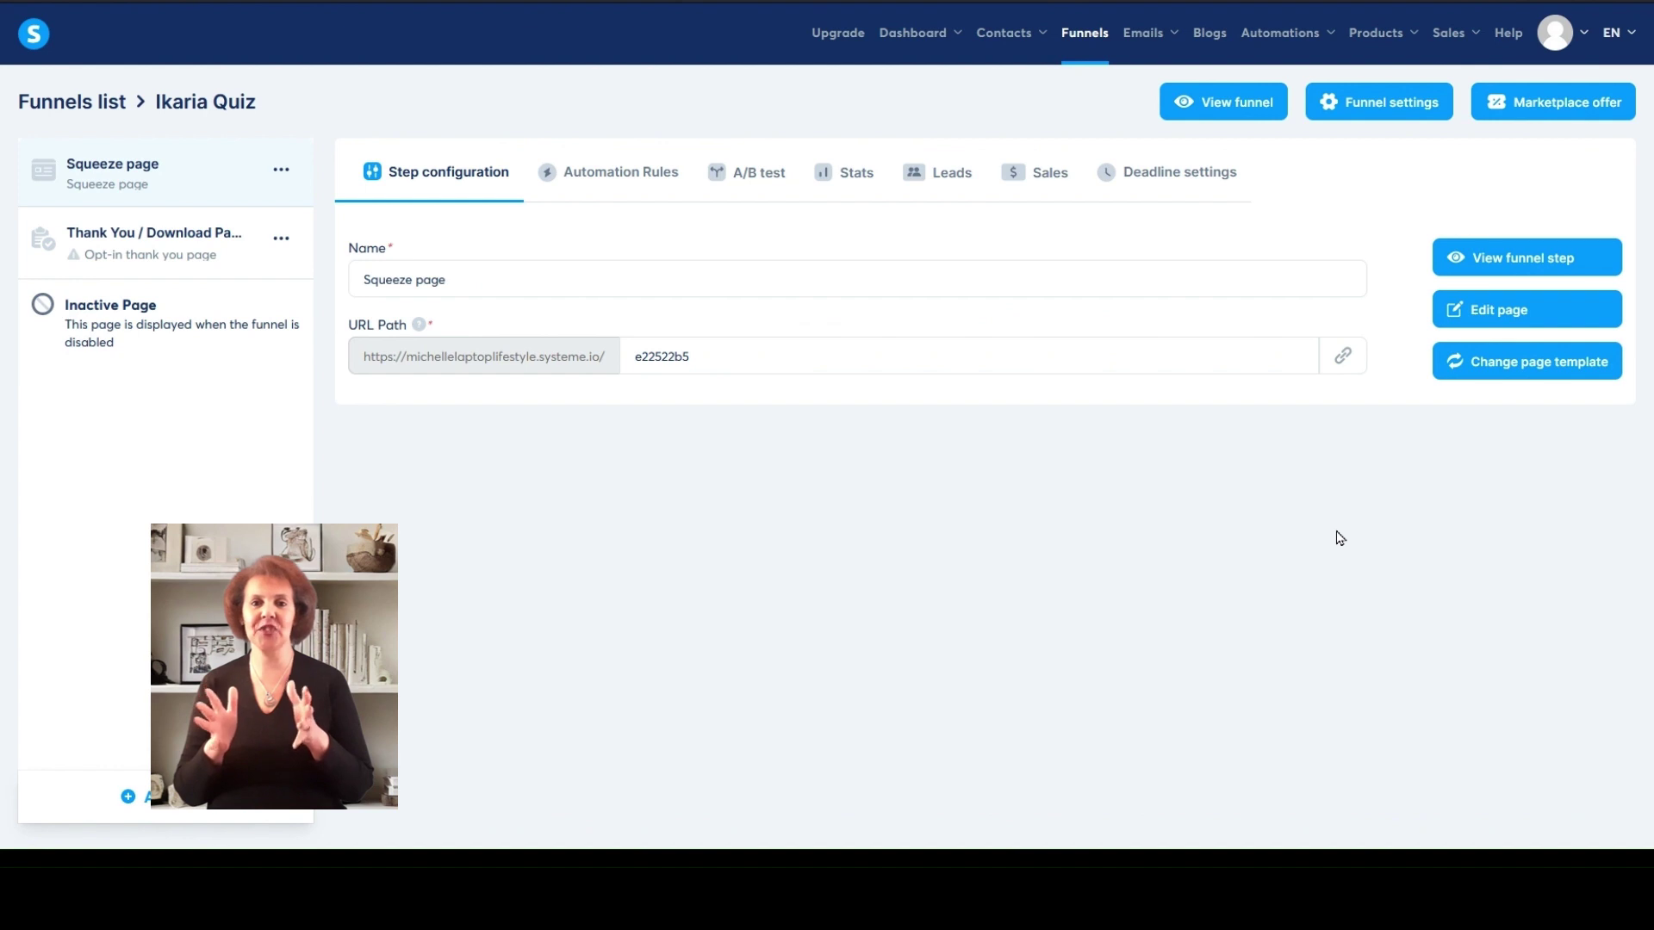
pyautogui.click(1568, 316)
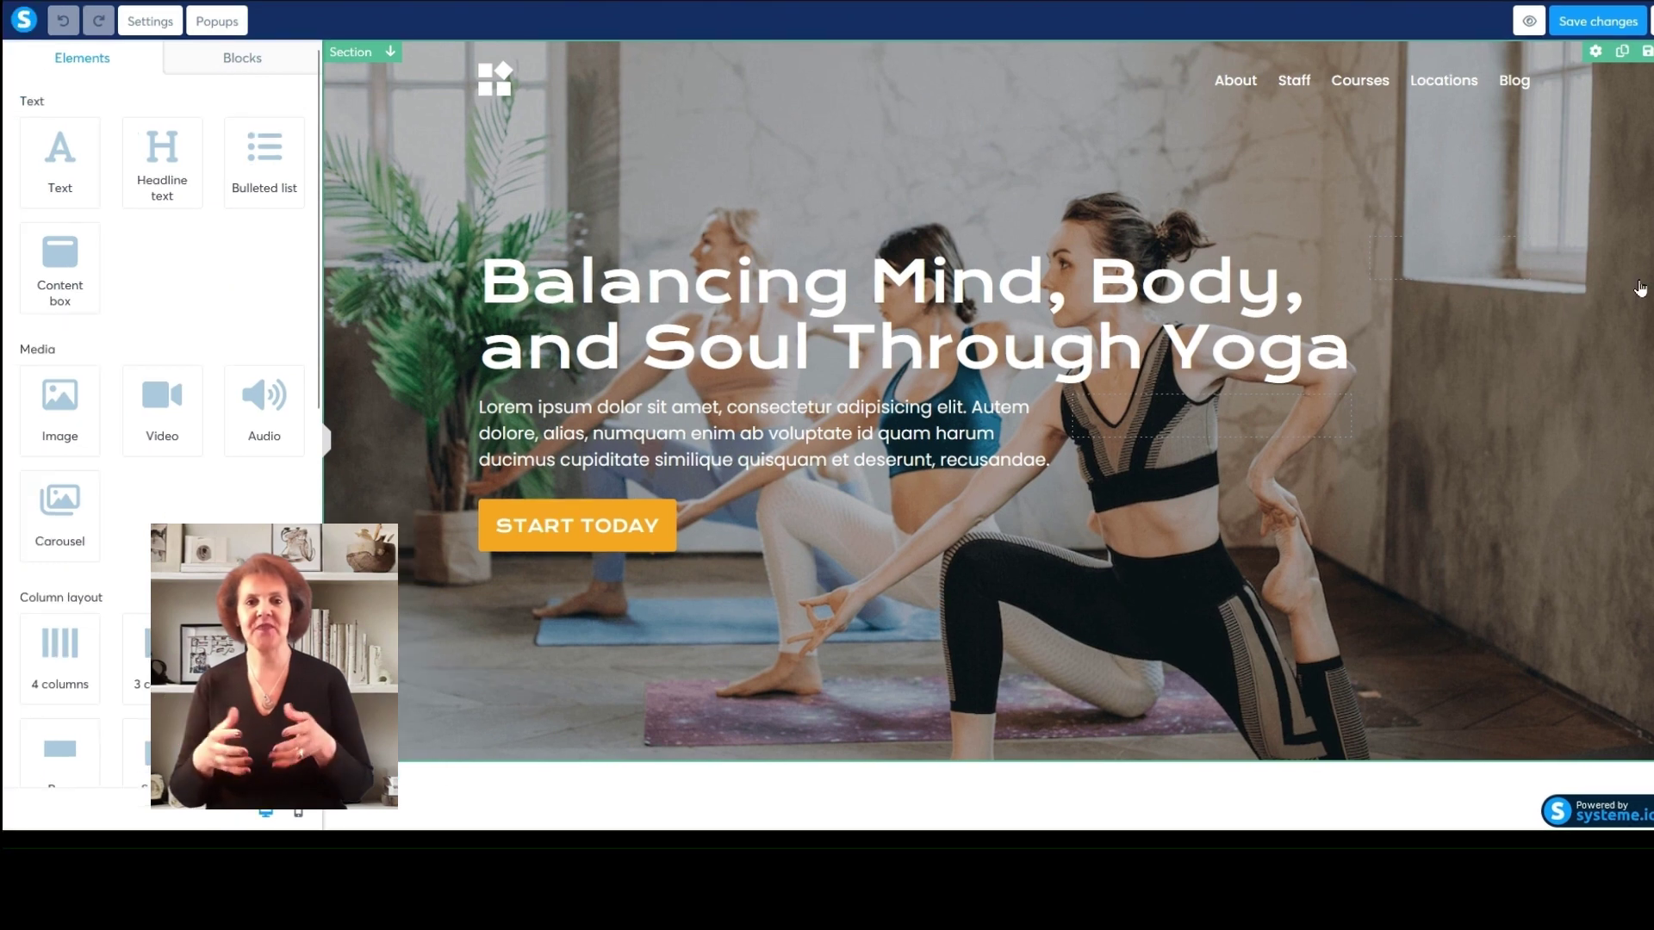
# Delete the "Join Our Newsletter Community" section near the end of the page
pyautogui.scroll(-10, 1636, 292)
pyautogui.scroll(-10, 987, 435)
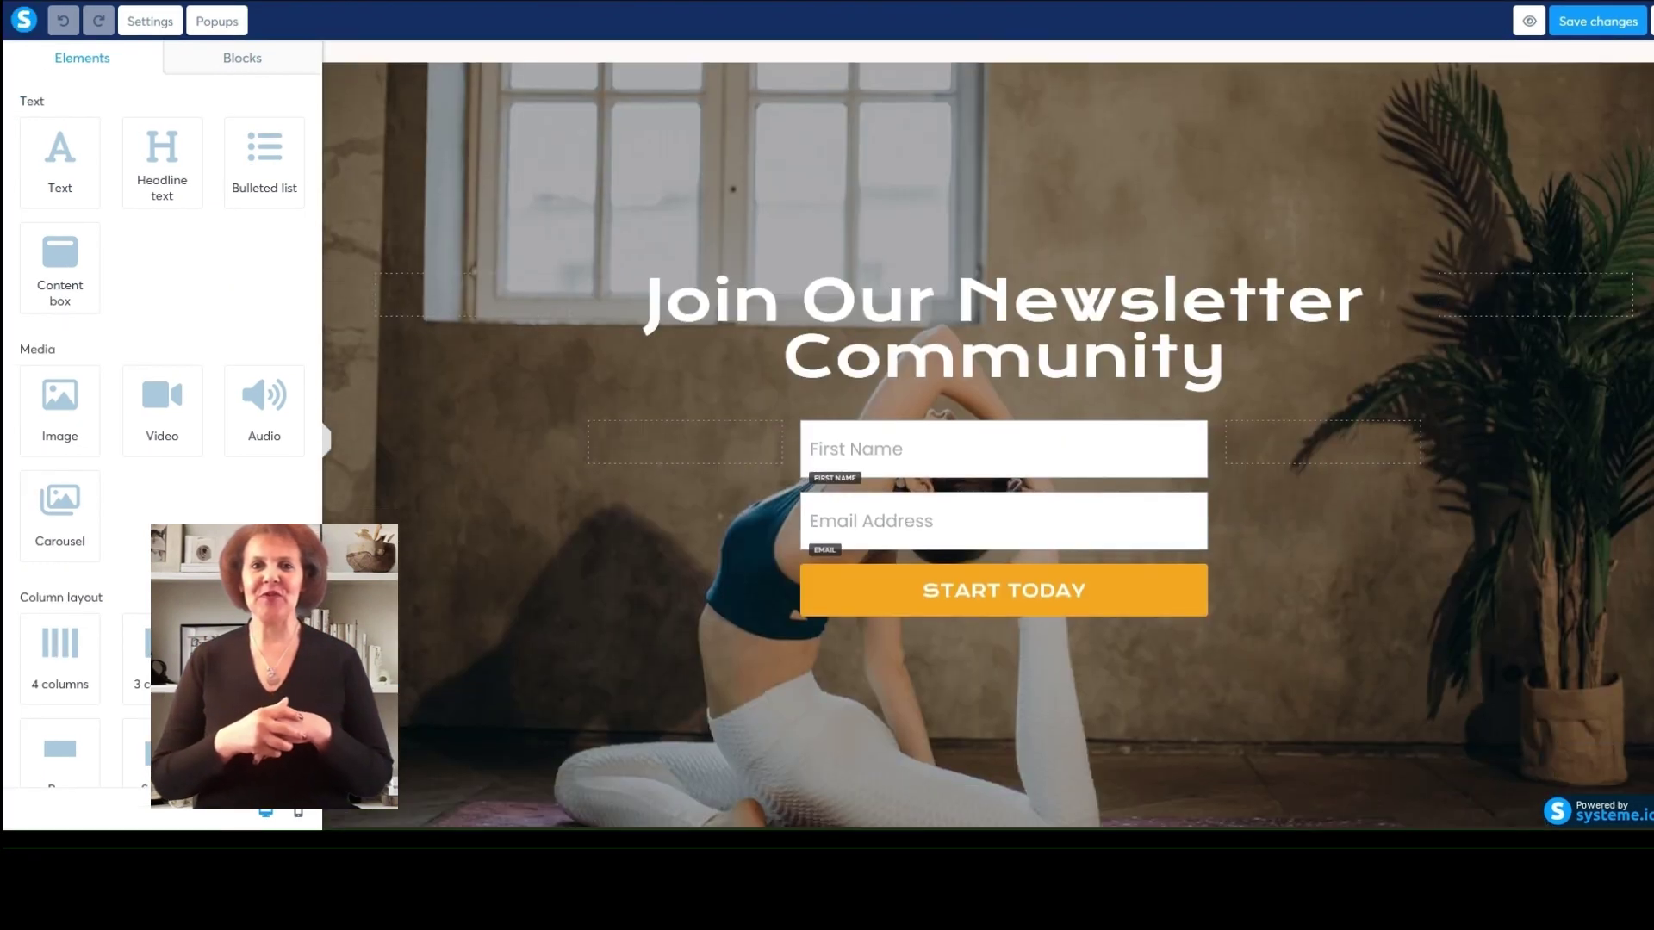
pyautogui.scroll(4, 987, 435)
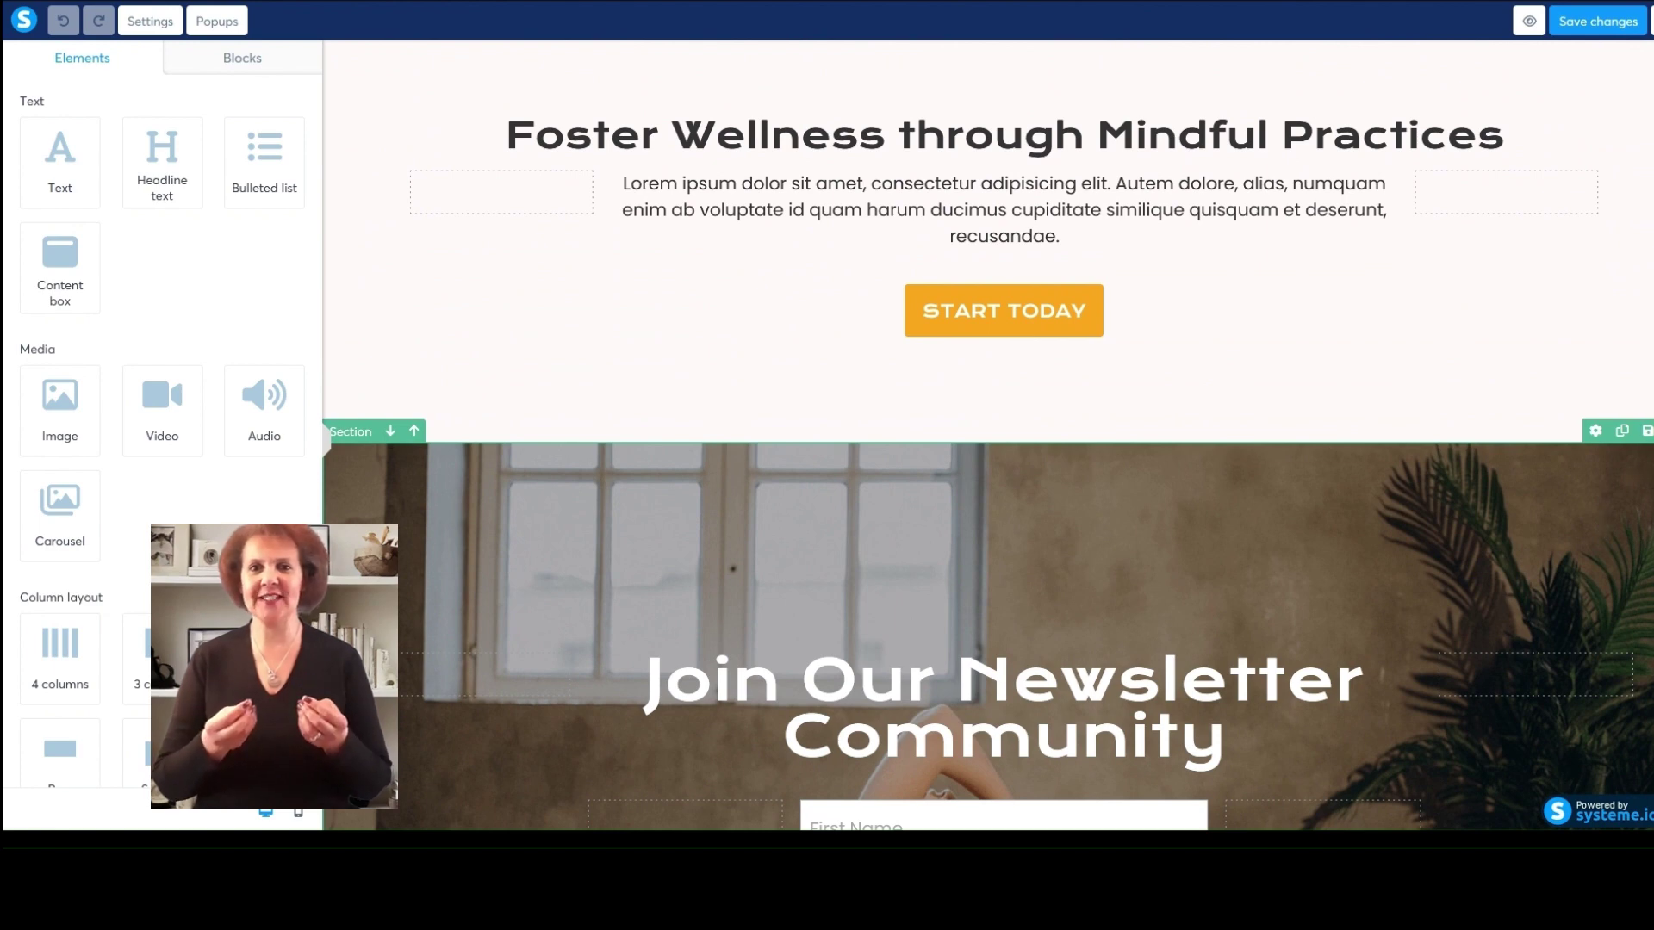
pyautogui.press('Delete')
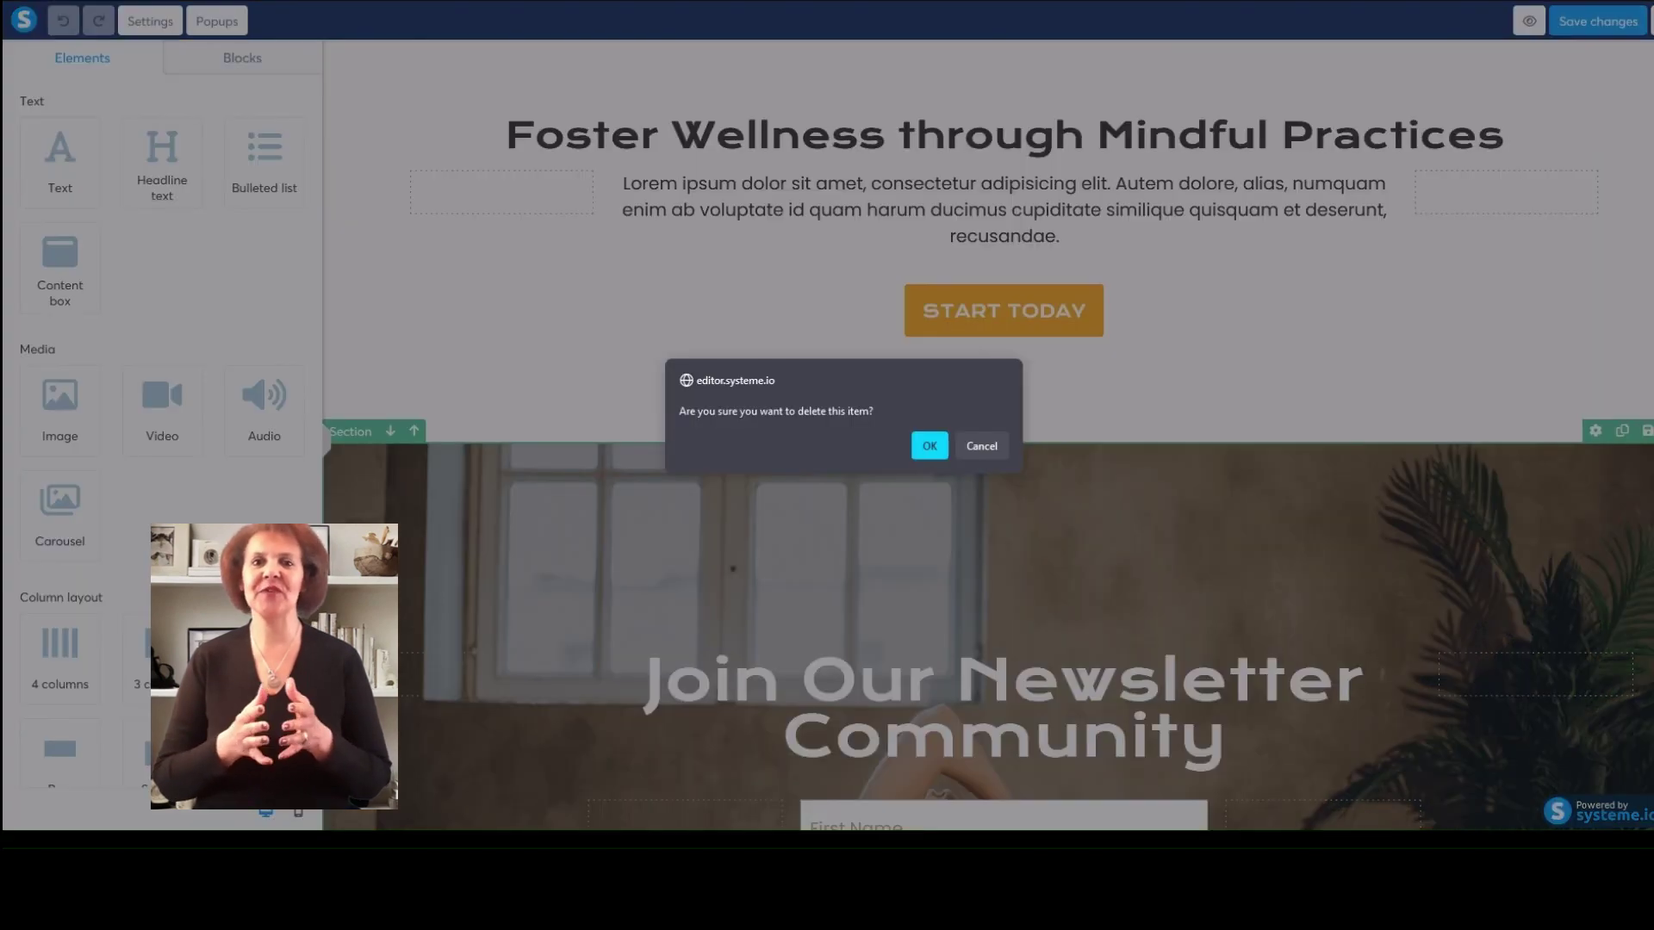
pyautogui.click(925, 449)
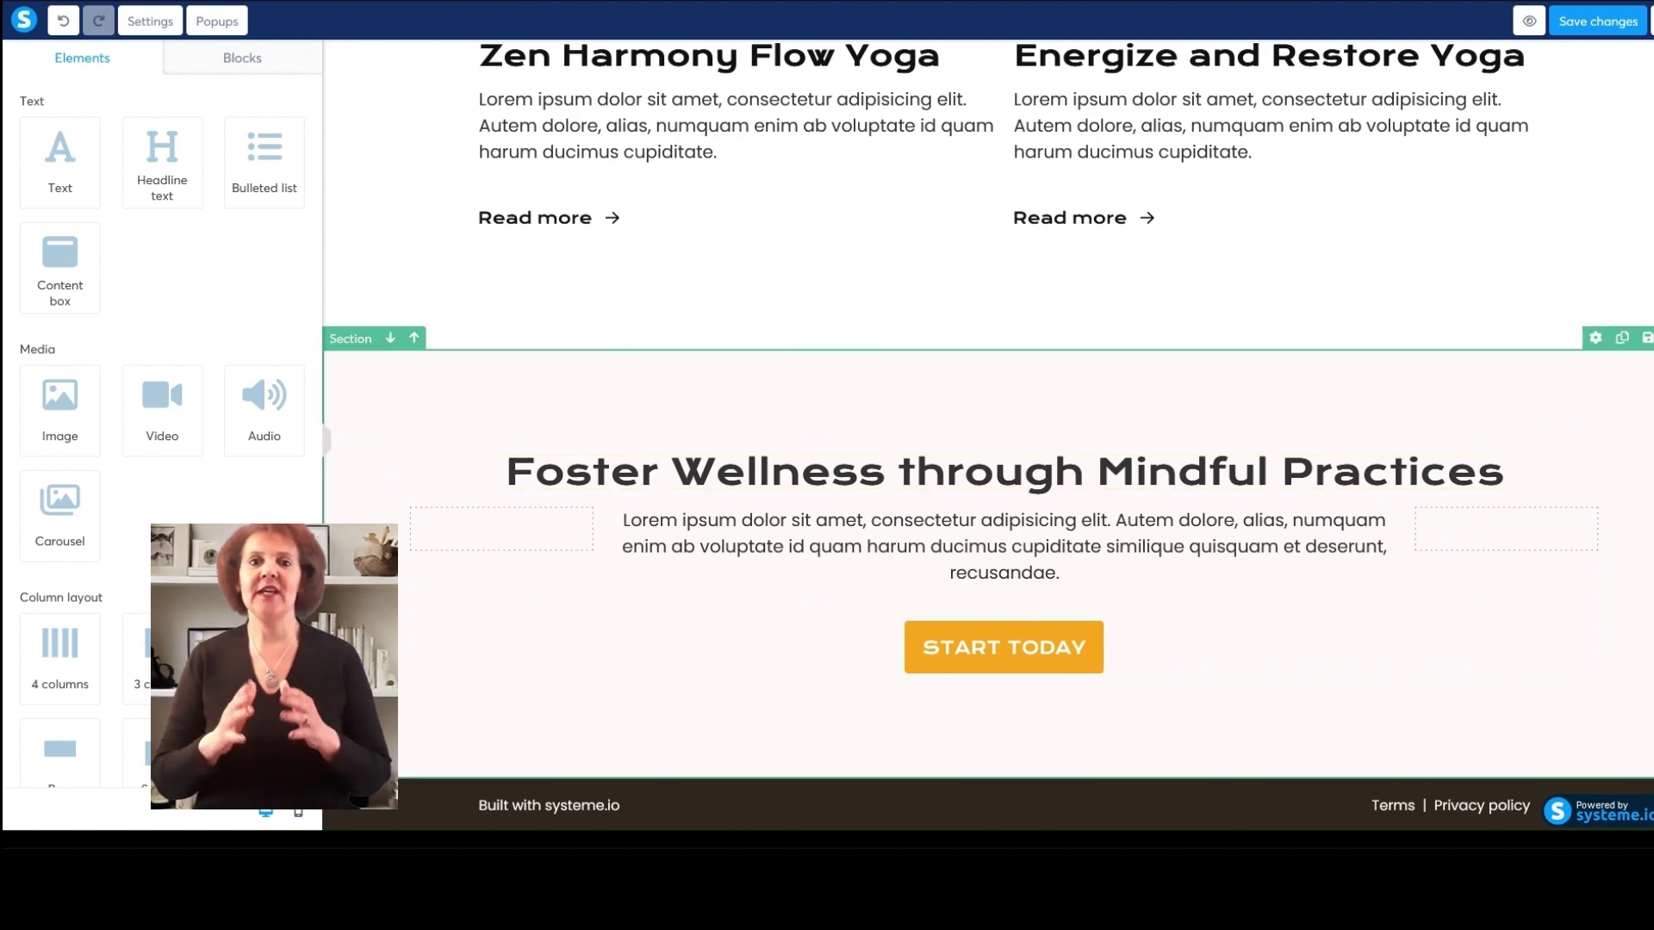
# Delete the "Foster Wellness through Mindful Practices" section and the "Our Programs" section
pyautogui.click(1647, 338)
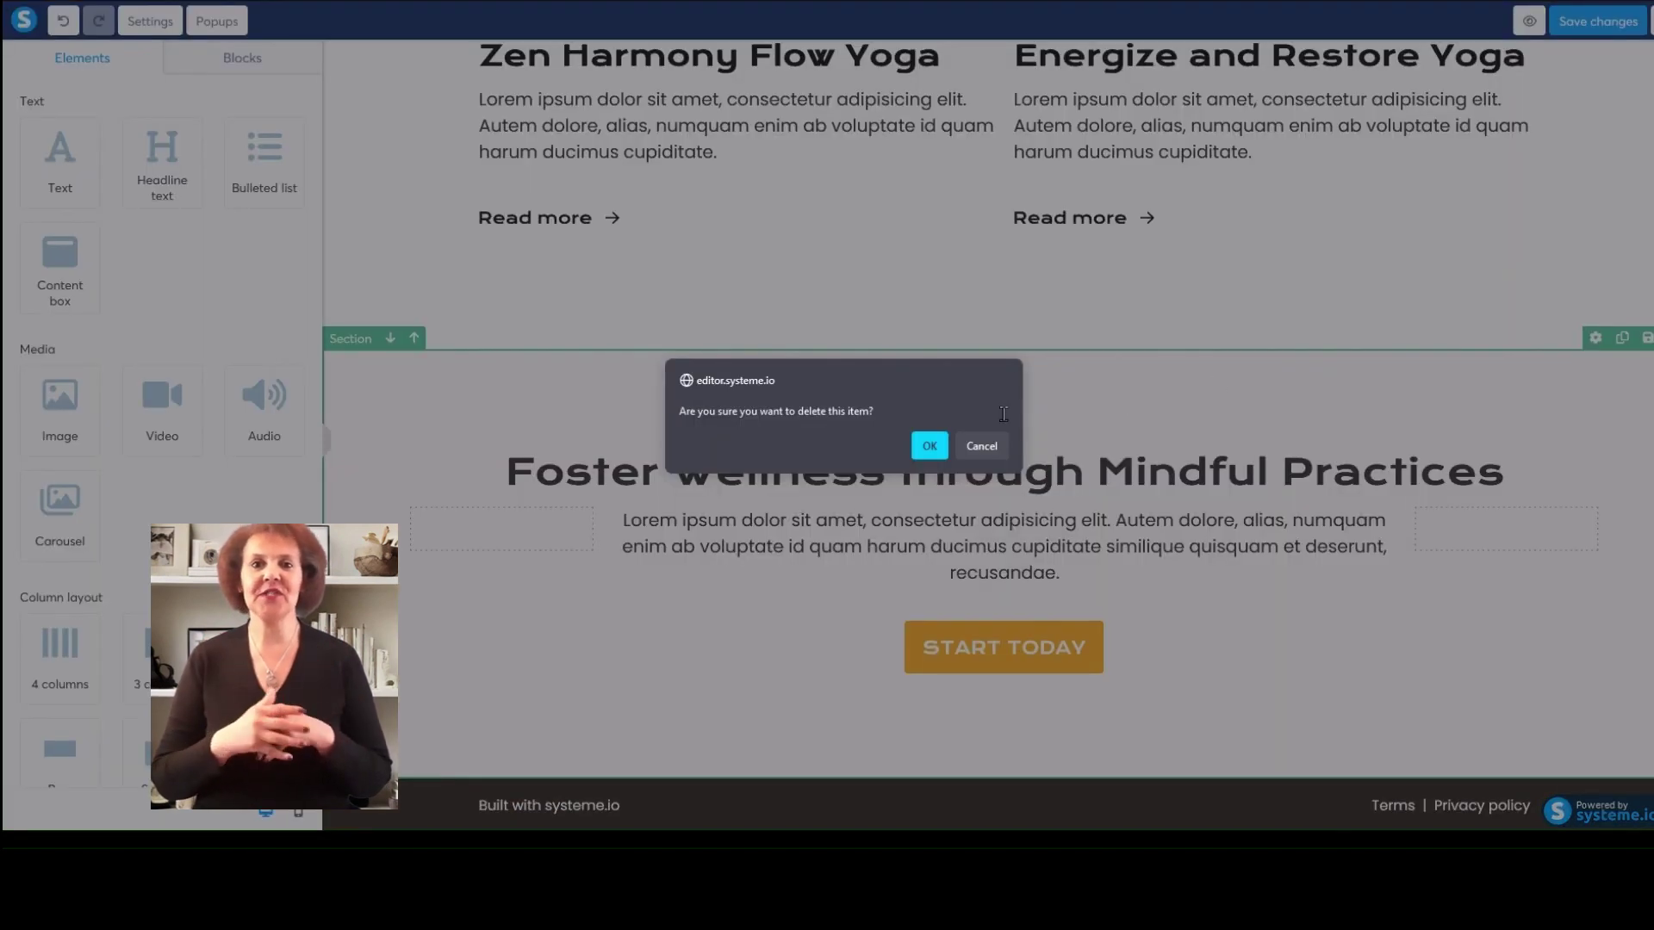
pyautogui.click(929, 446)
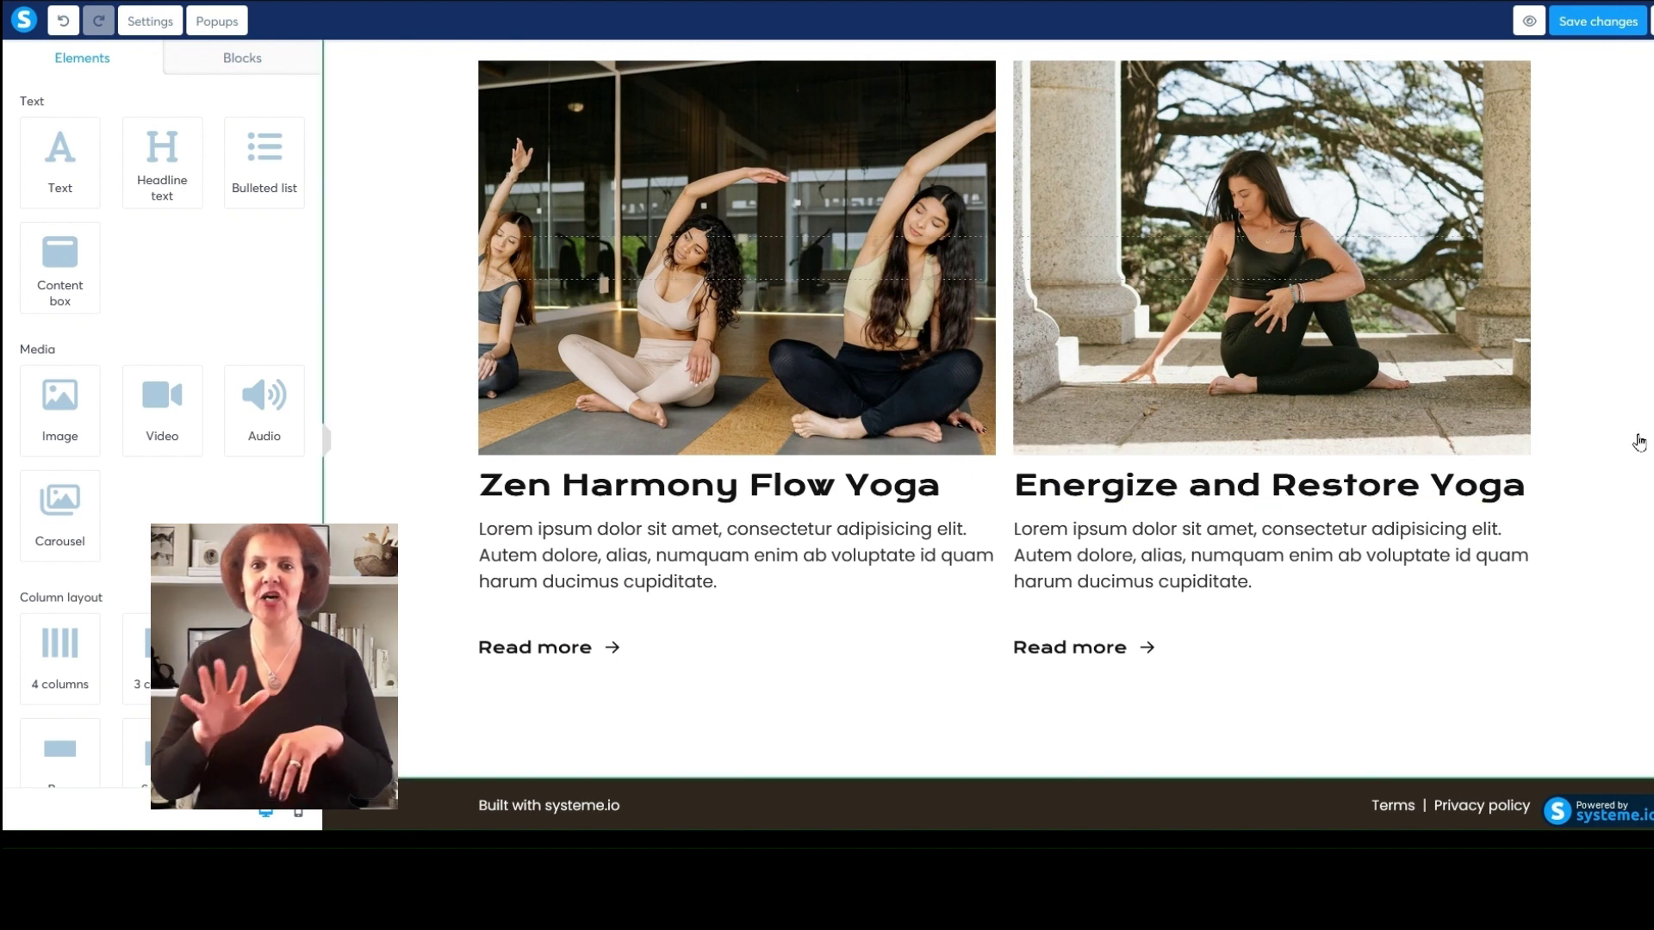
pyautogui.scroll(3, 1606, 209)
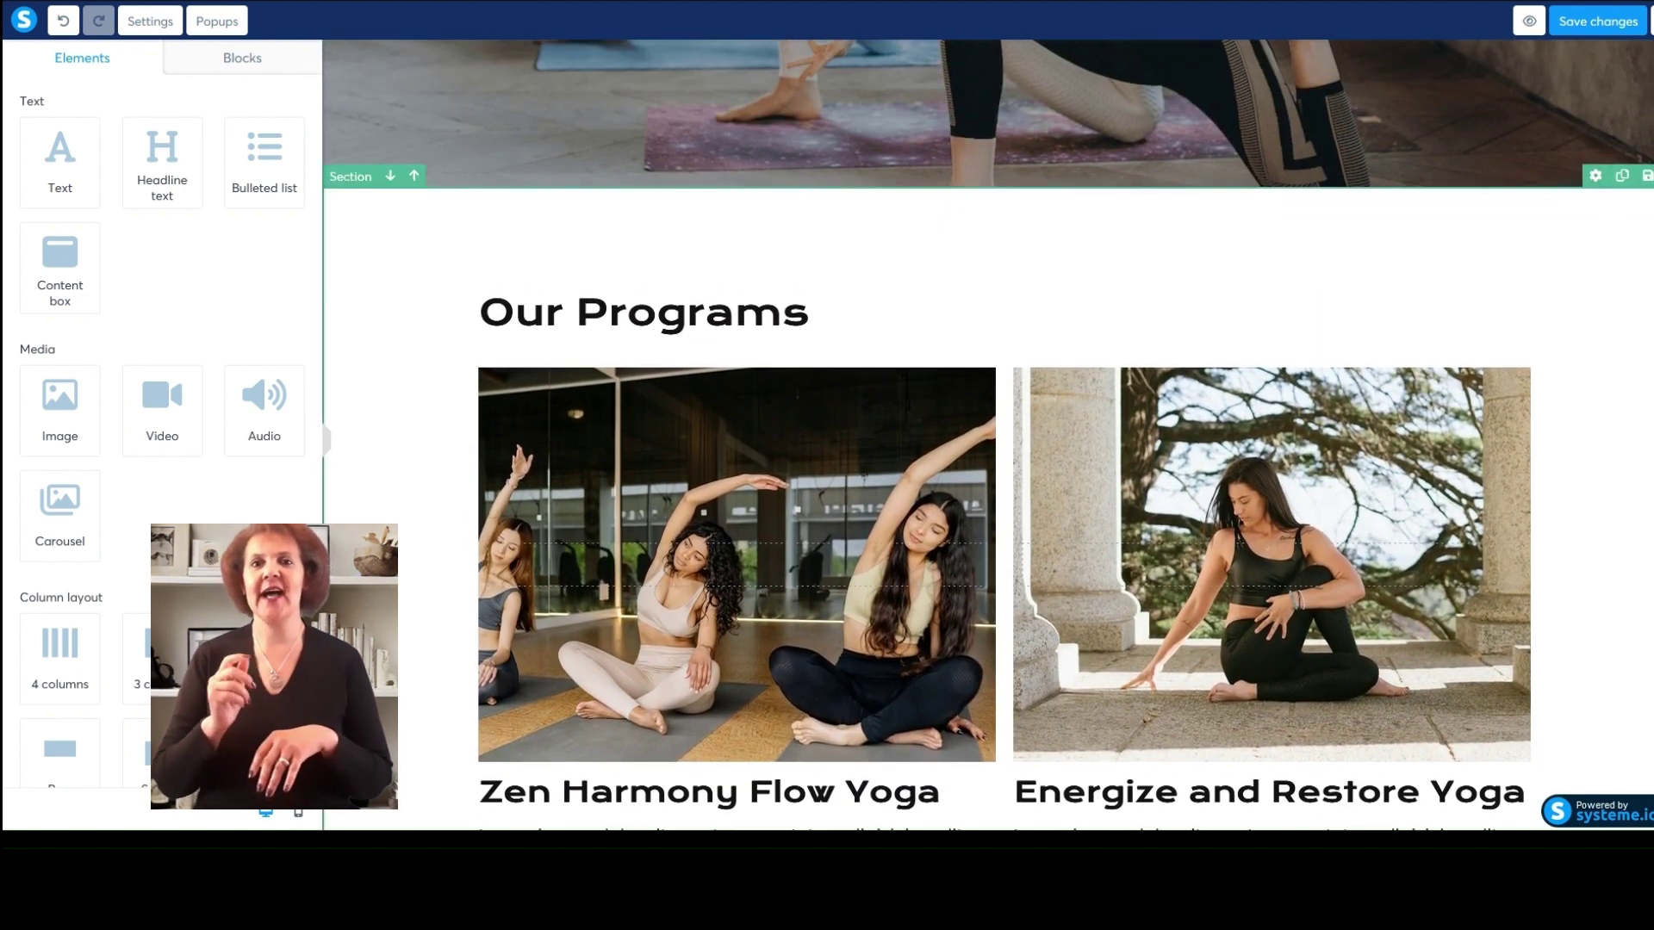
pyautogui.press('Delete')
pyautogui.click(931, 454)
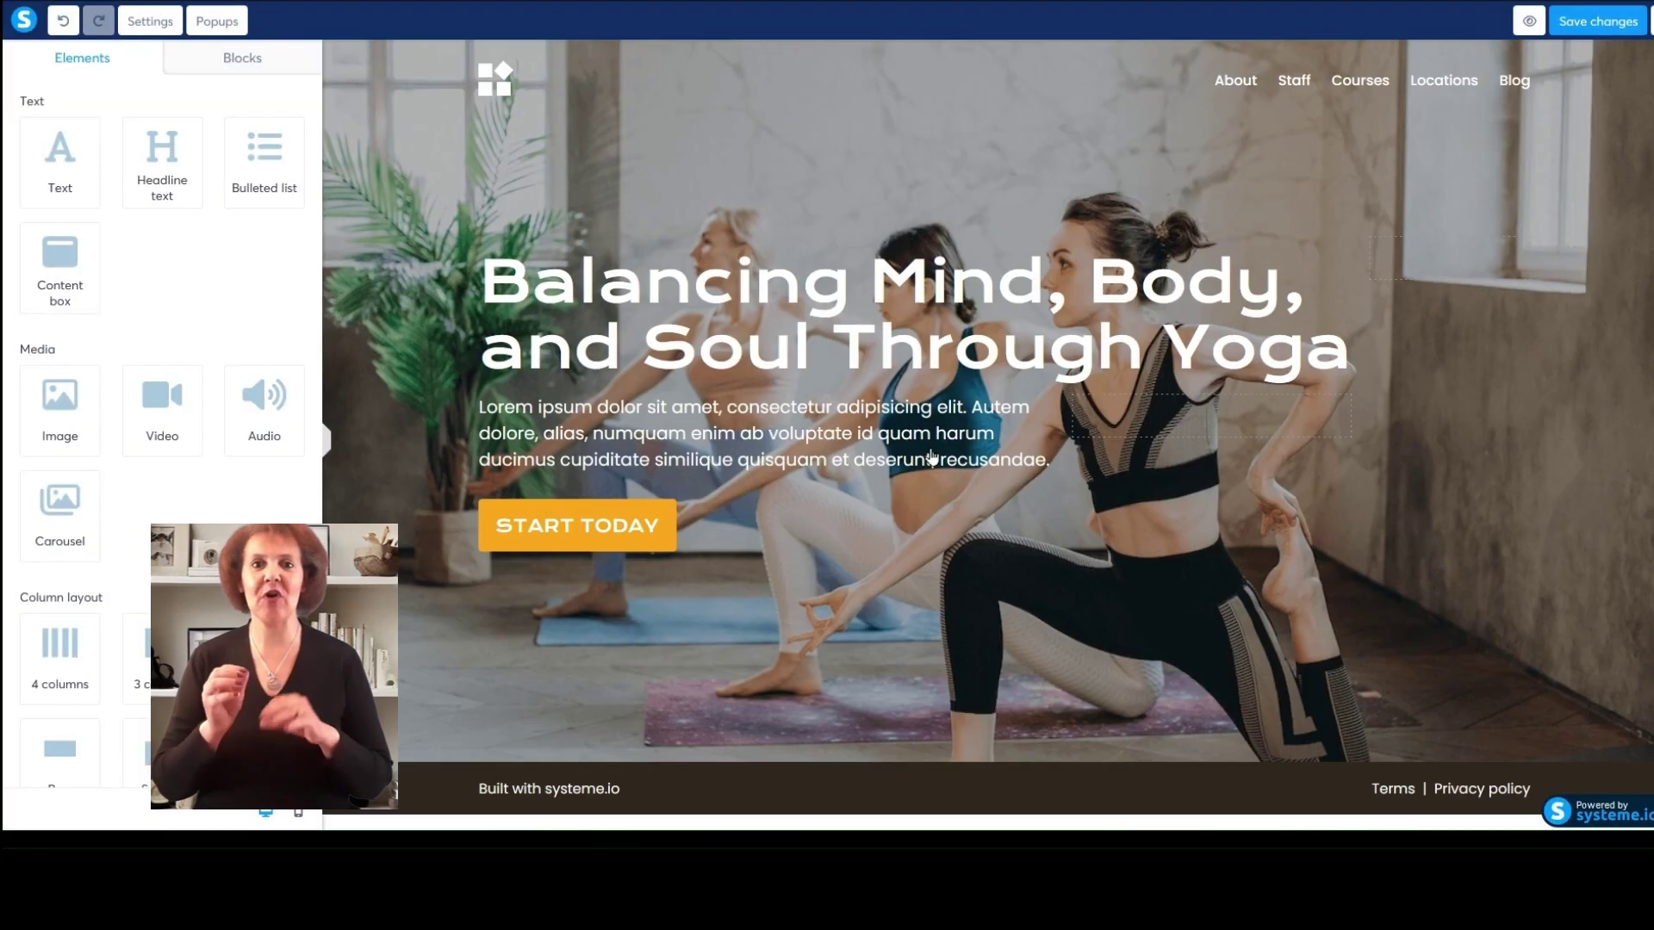
# Delete the navigation menu and the logo image from the header of the yoga section
pyautogui.moveTo(1484, 71)
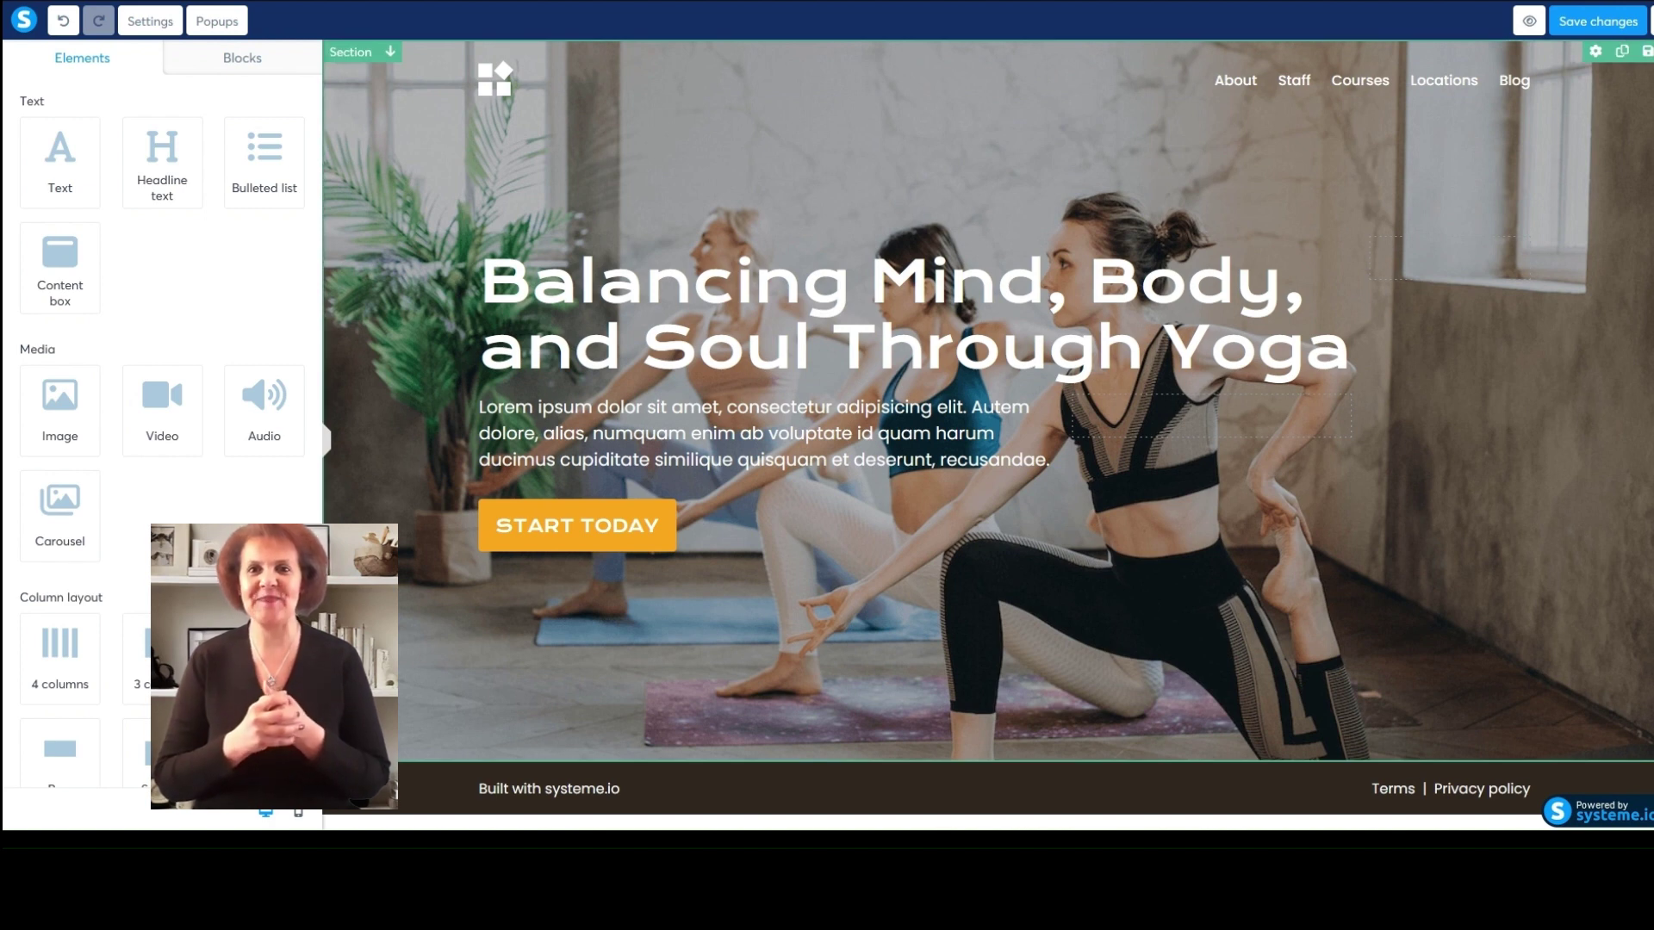
pyautogui.click(1518, 82)
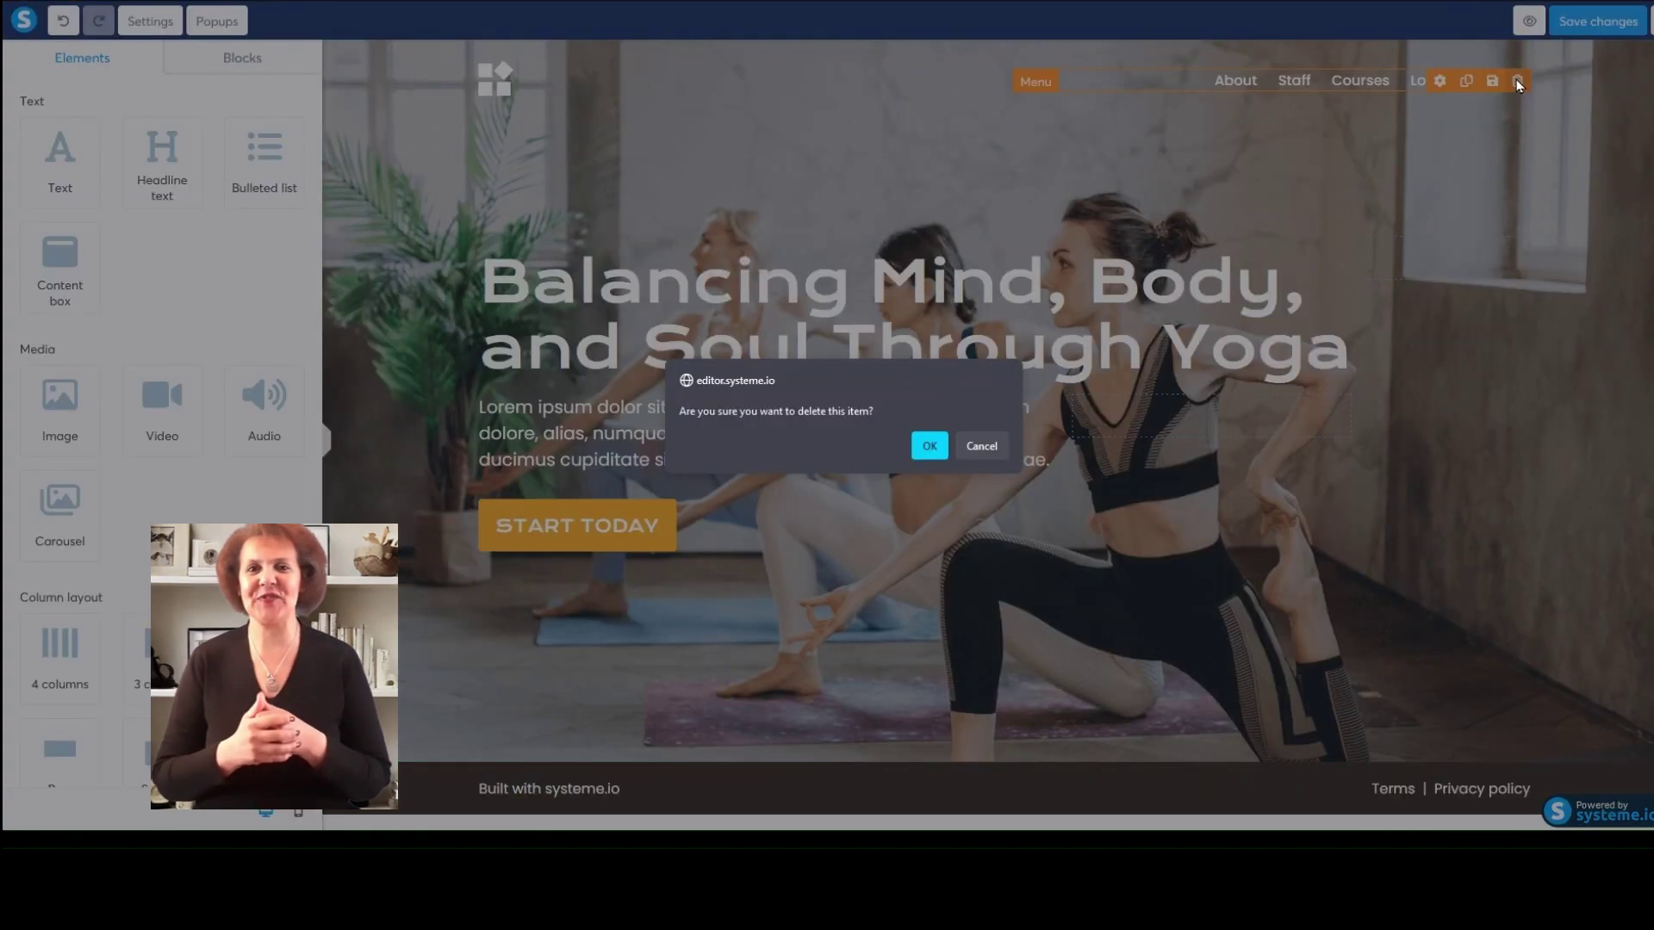
pyautogui.click(929, 445)
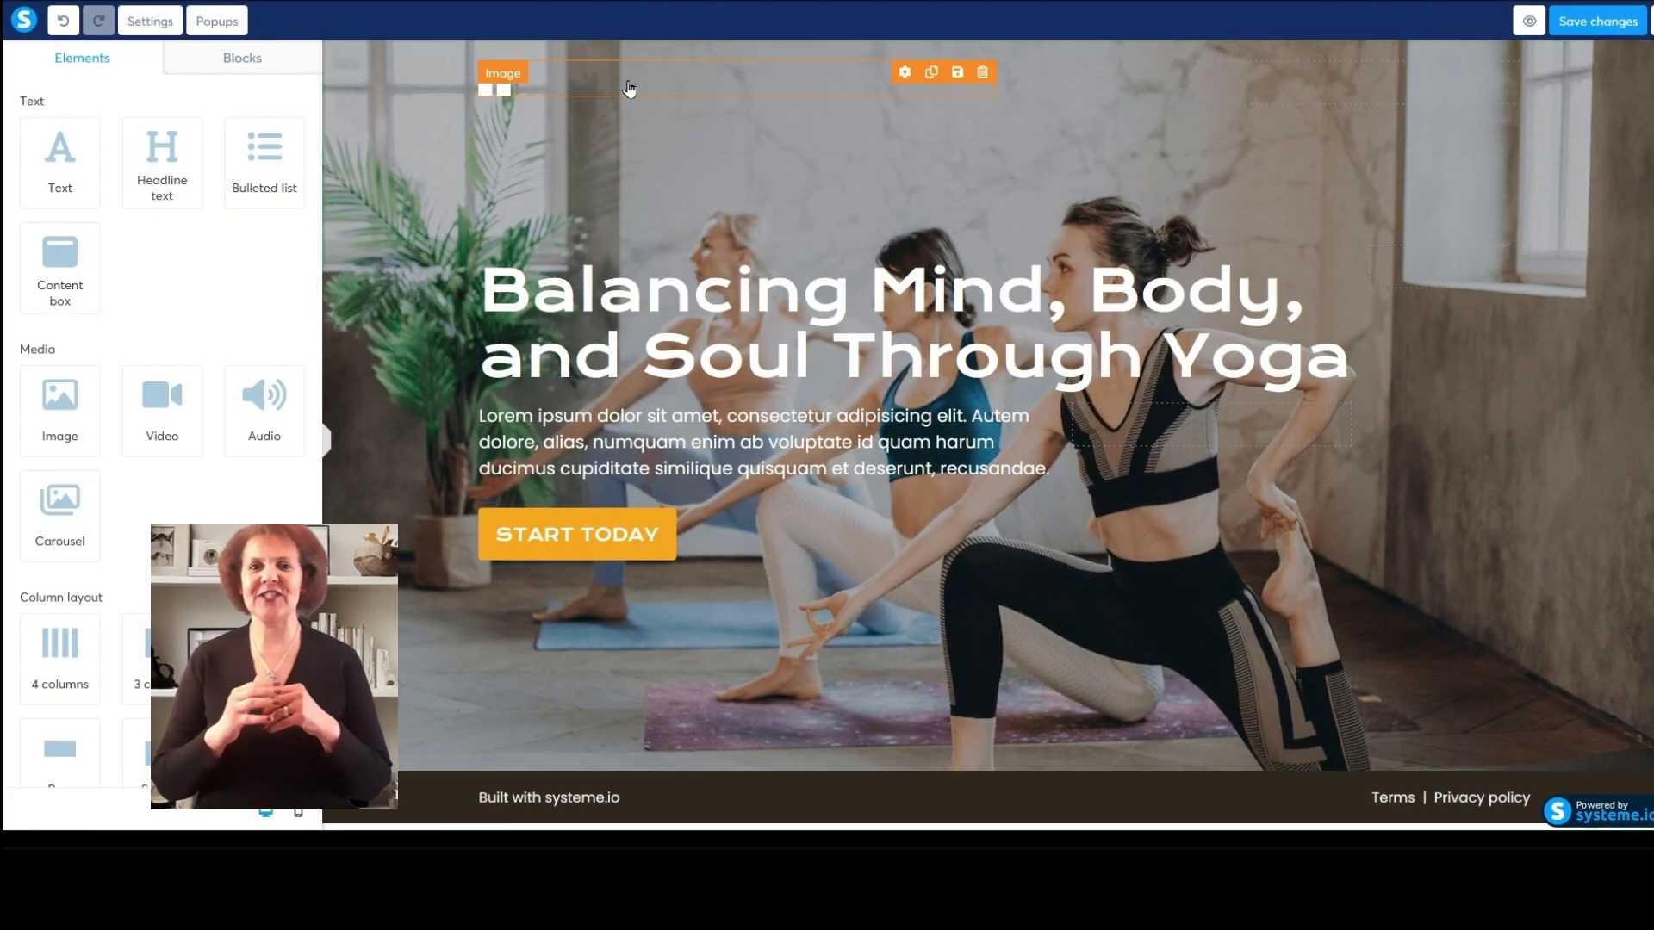
pyautogui.moveTo(967, 78)
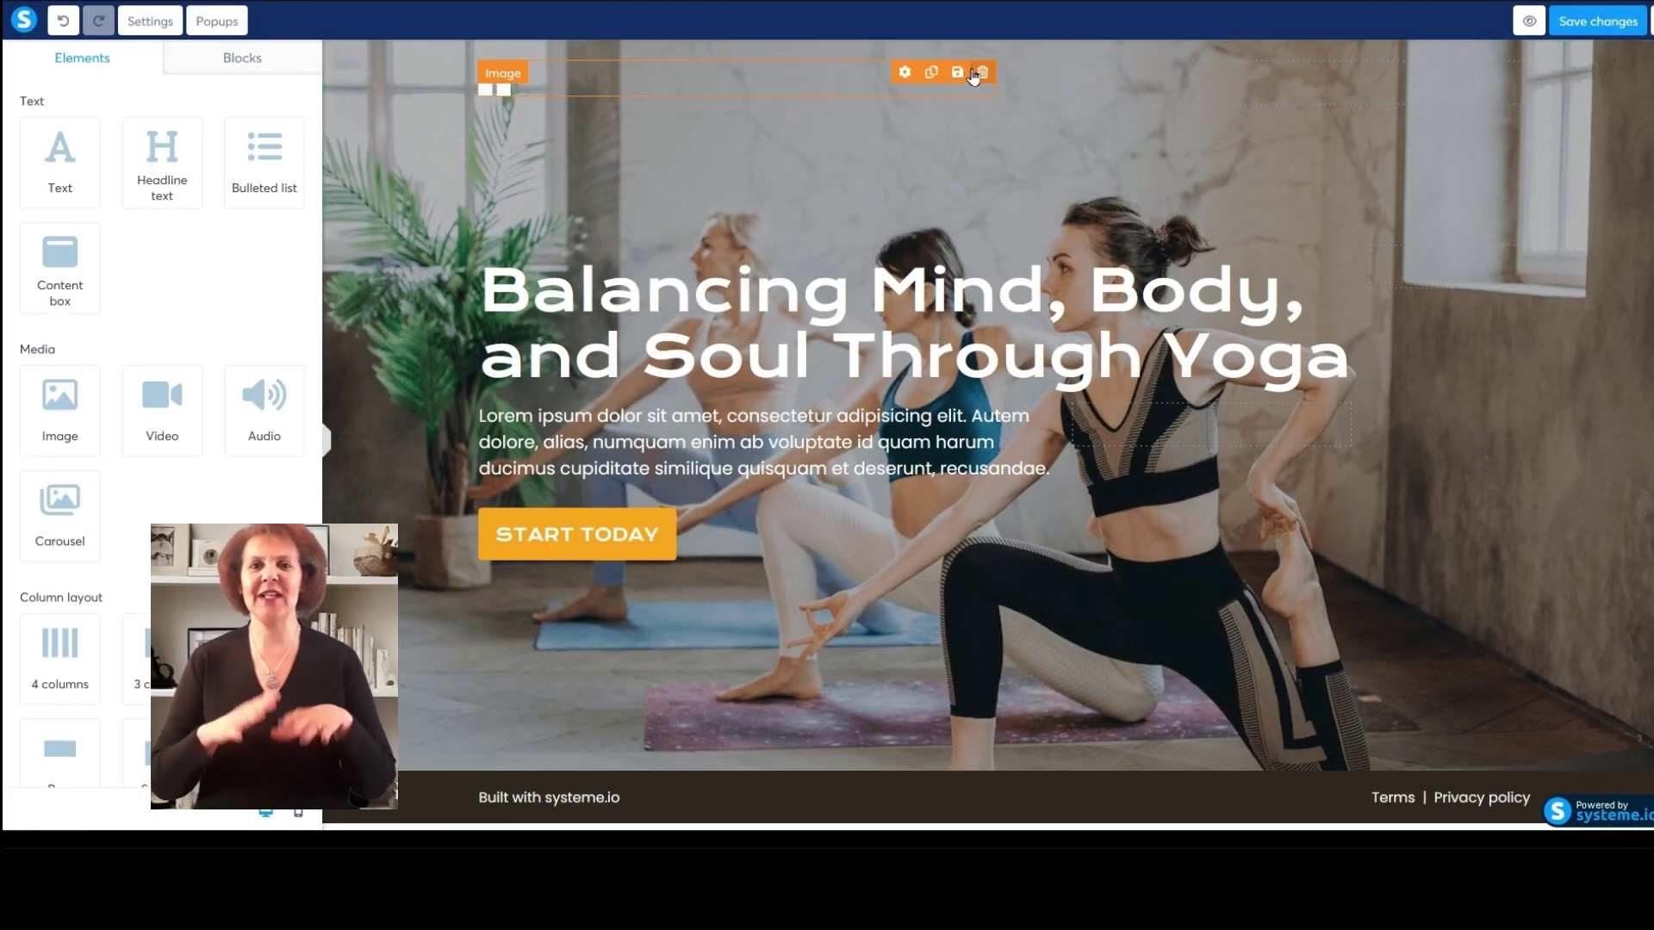
pyautogui.click(980, 74)
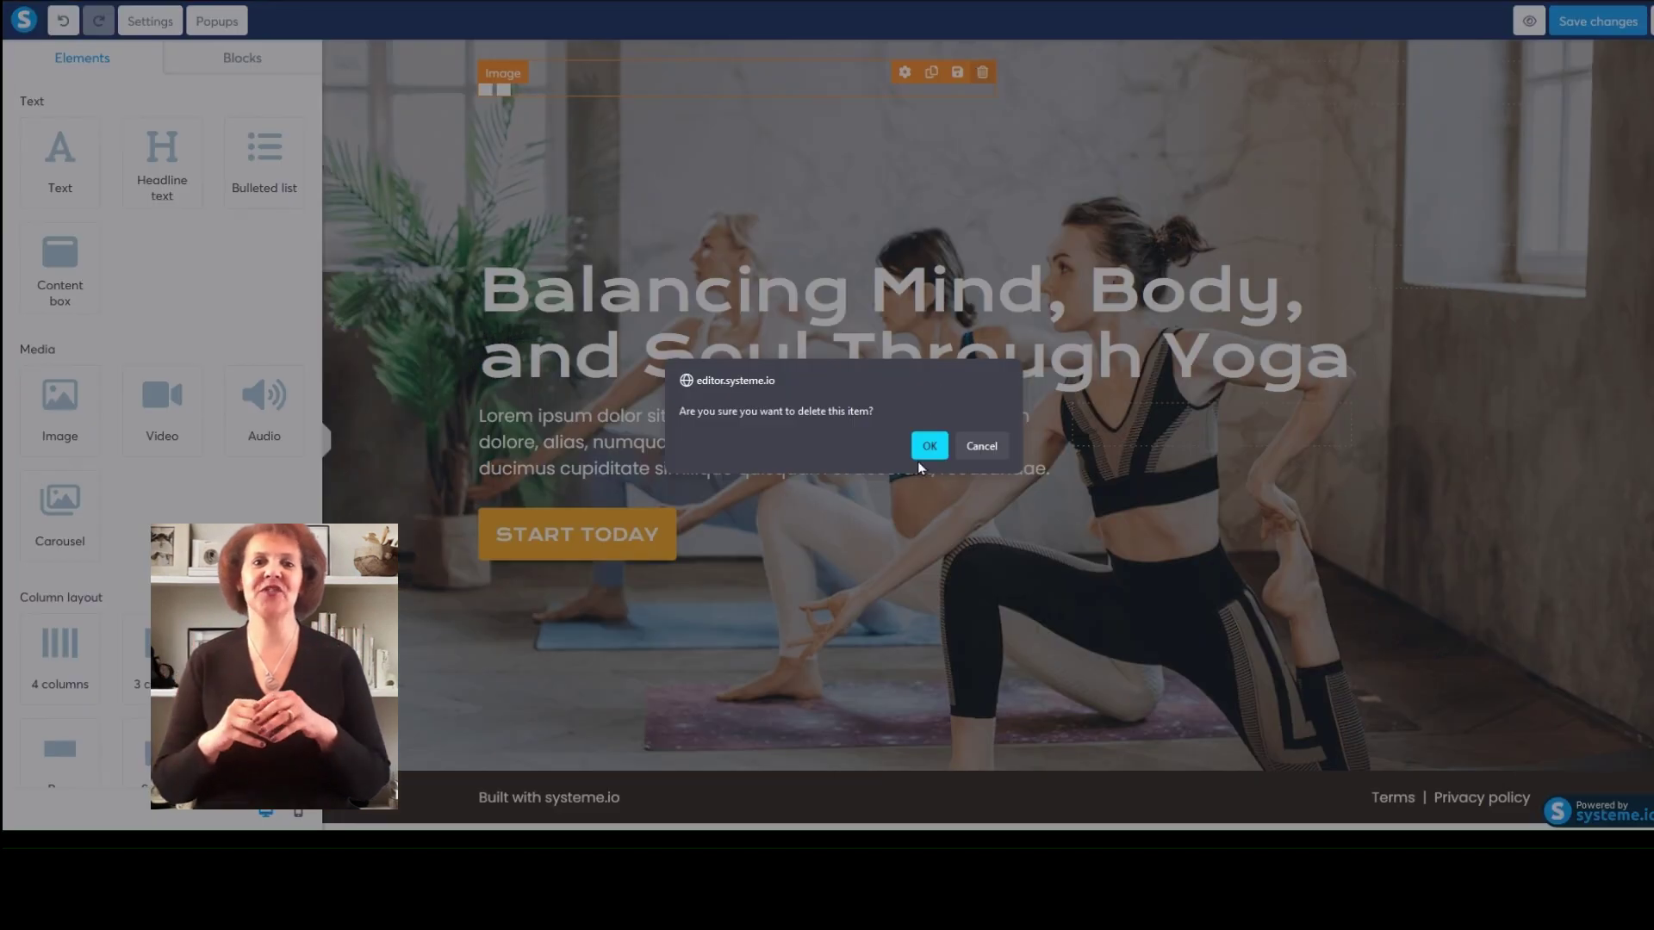
pyautogui.click(929, 445)
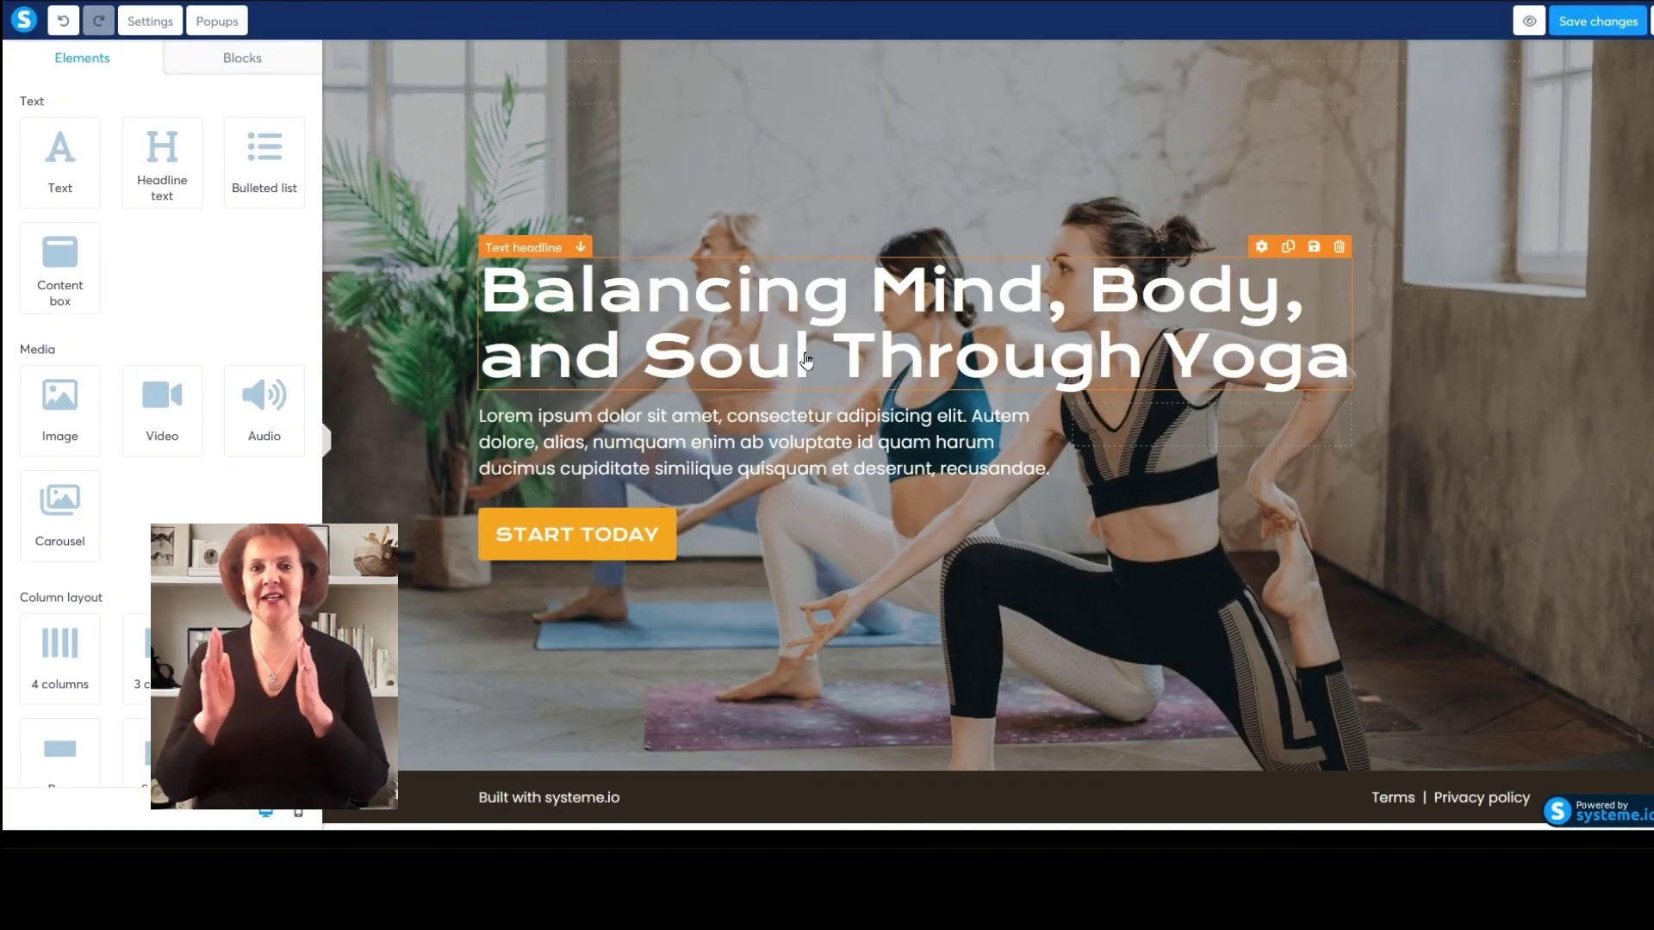
# Delete the placeholder paragraph and the row with the START TODAY button beneath the headline
pyautogui.moveTo(855, 444)
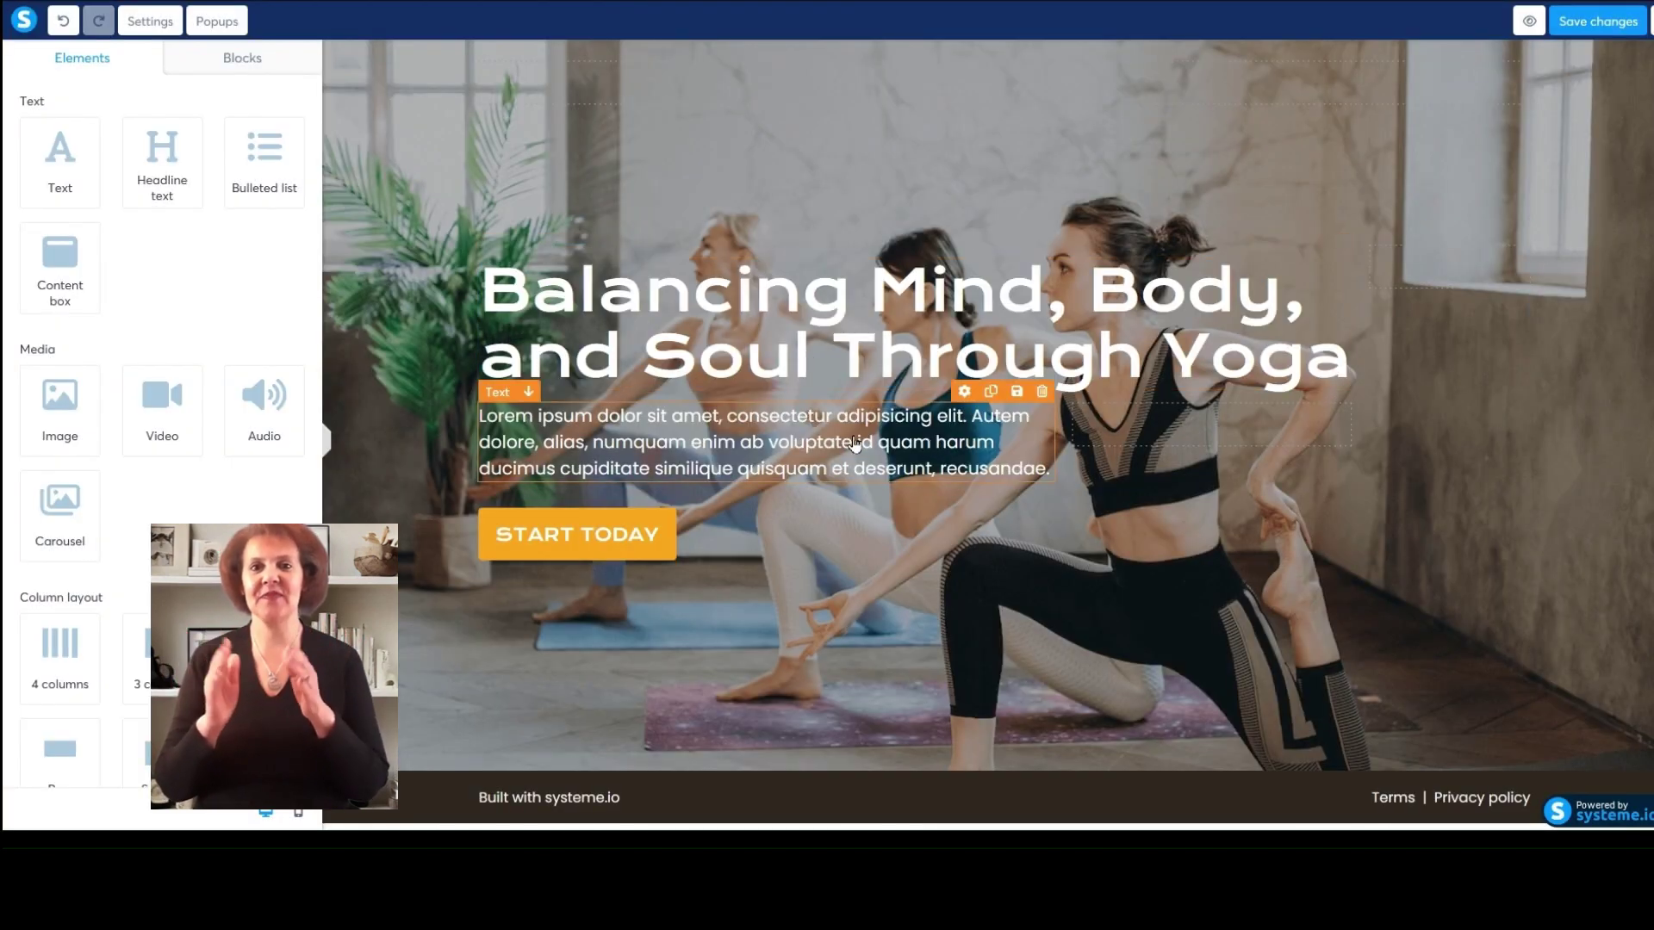
pyautogui.click(1044, 392)
pyautogui.click(929, 445)
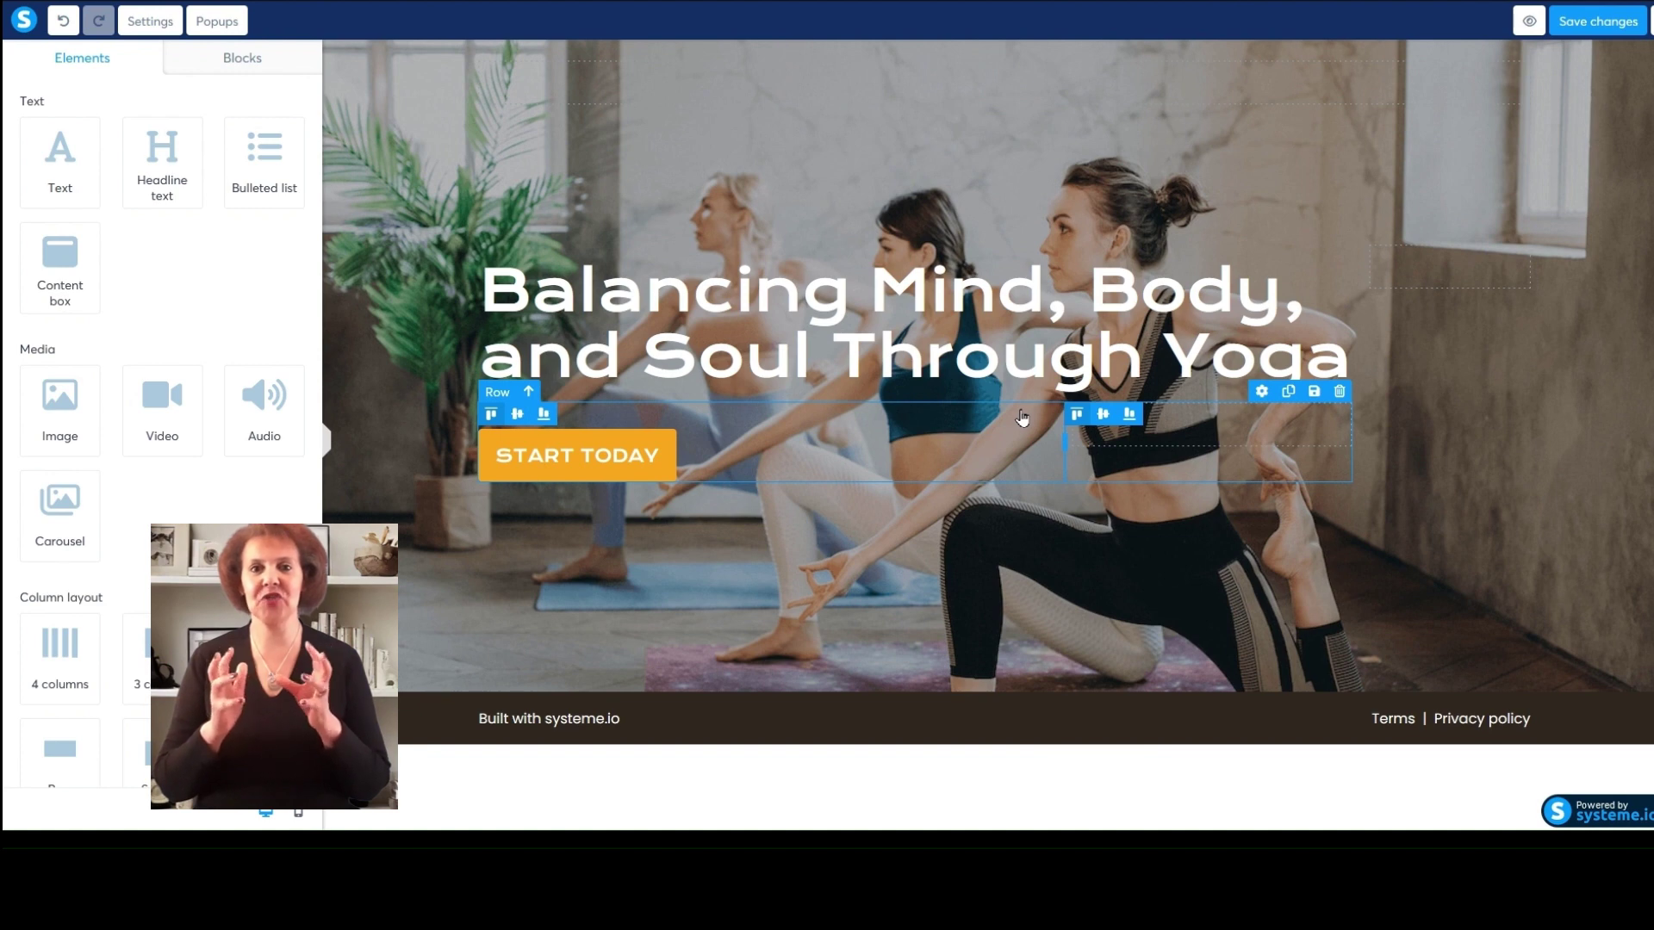
pyautogui.click(1340, 391)
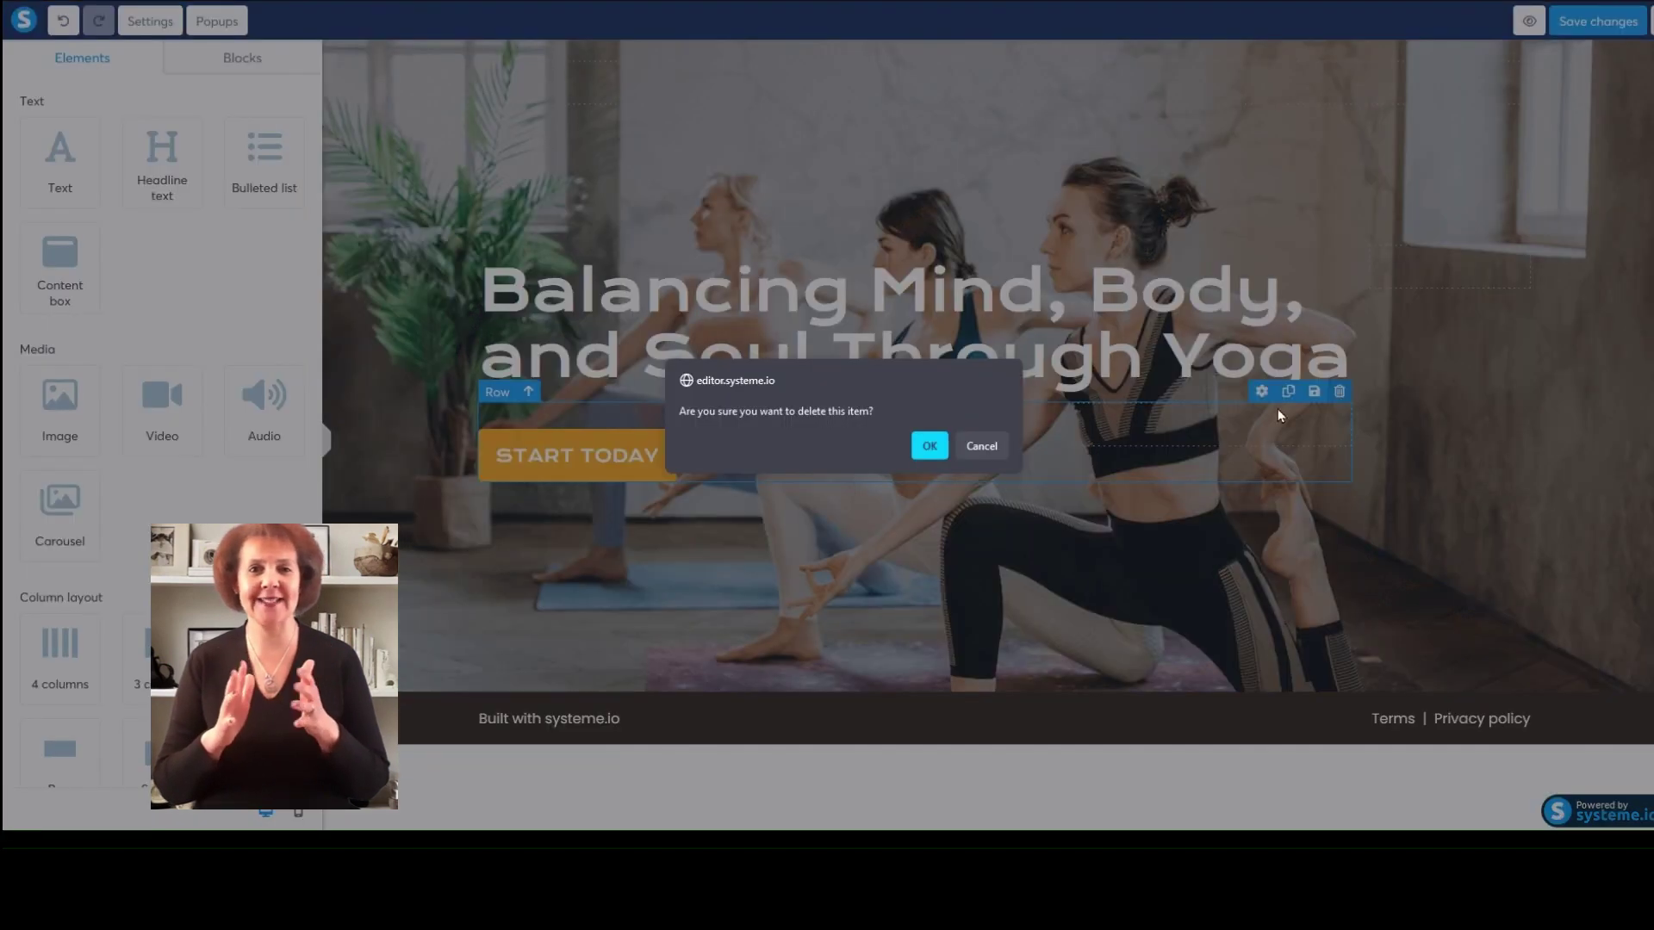
pyautogui.click(927, 445)
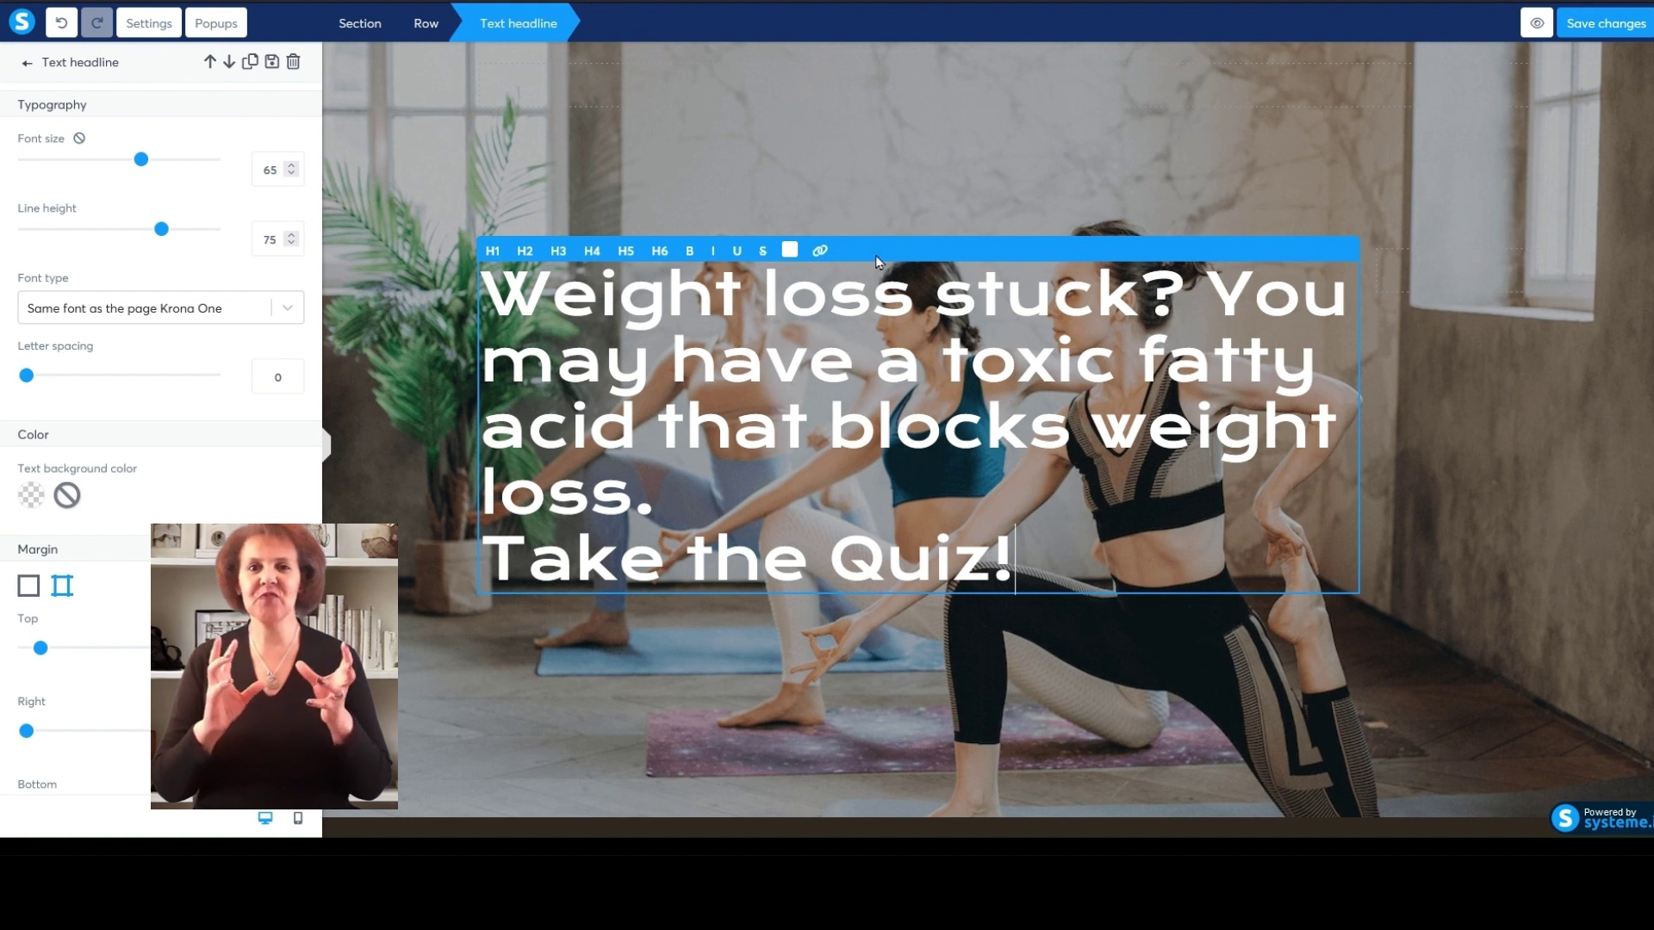
# Center-align the entire "Weight loss stuck?" headline text
pyautogui.click(906, 219)
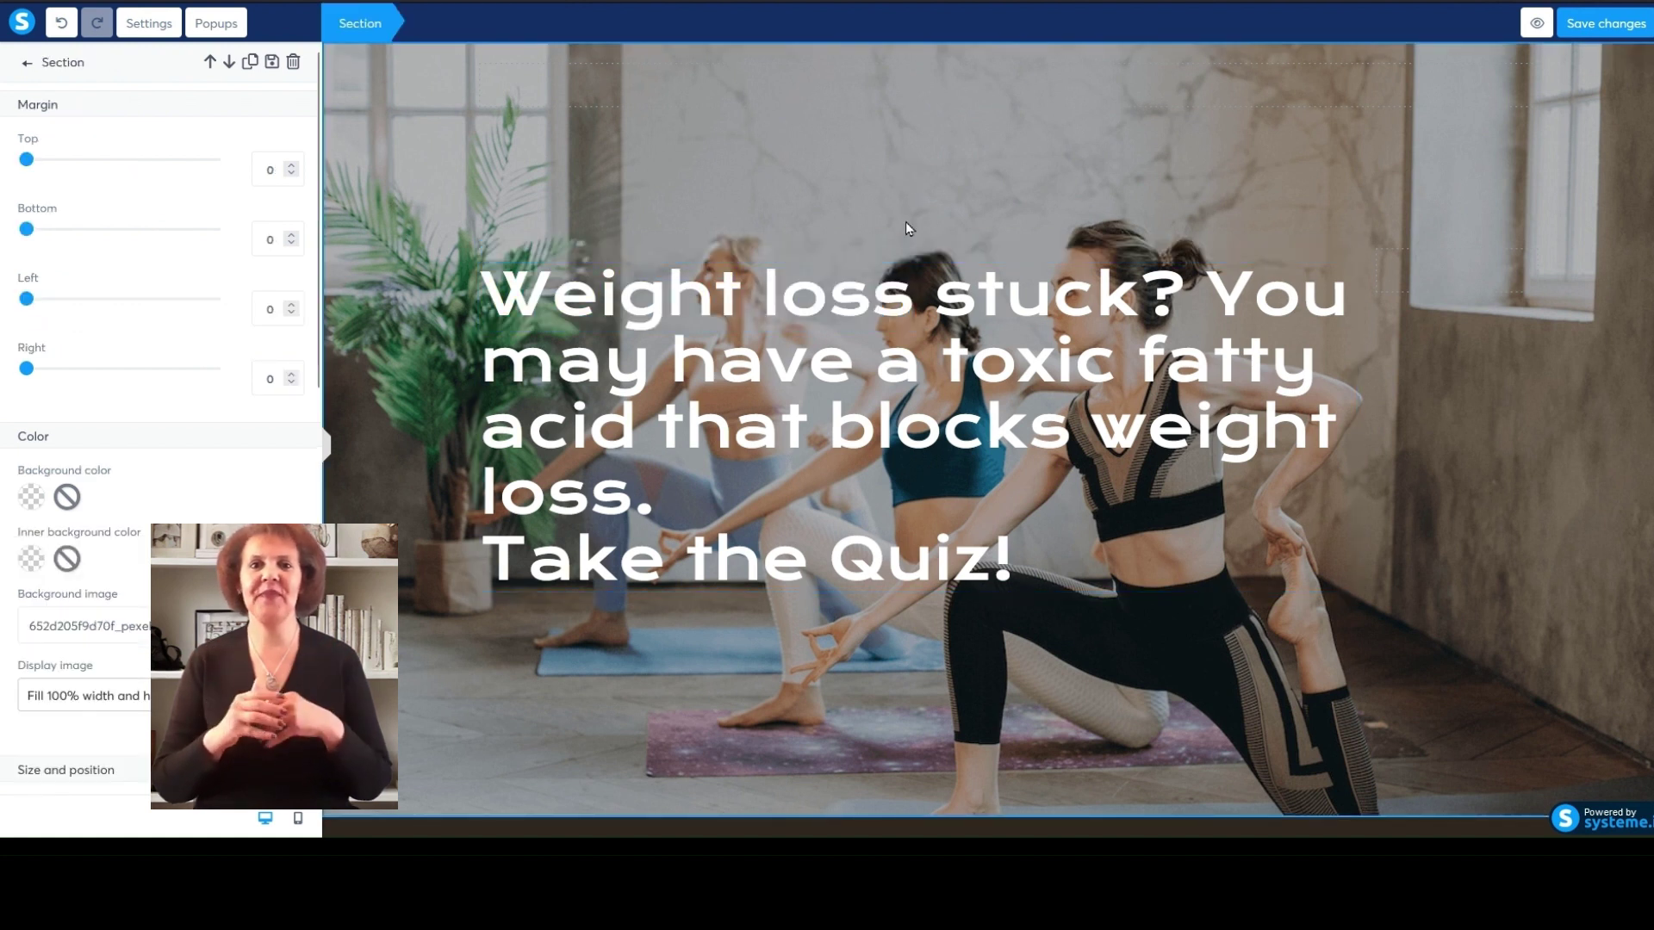
pyautogui.click(527, 316)
pyautogui.moveTo(497, 288); pyautogui.dragTo(1014, 583)
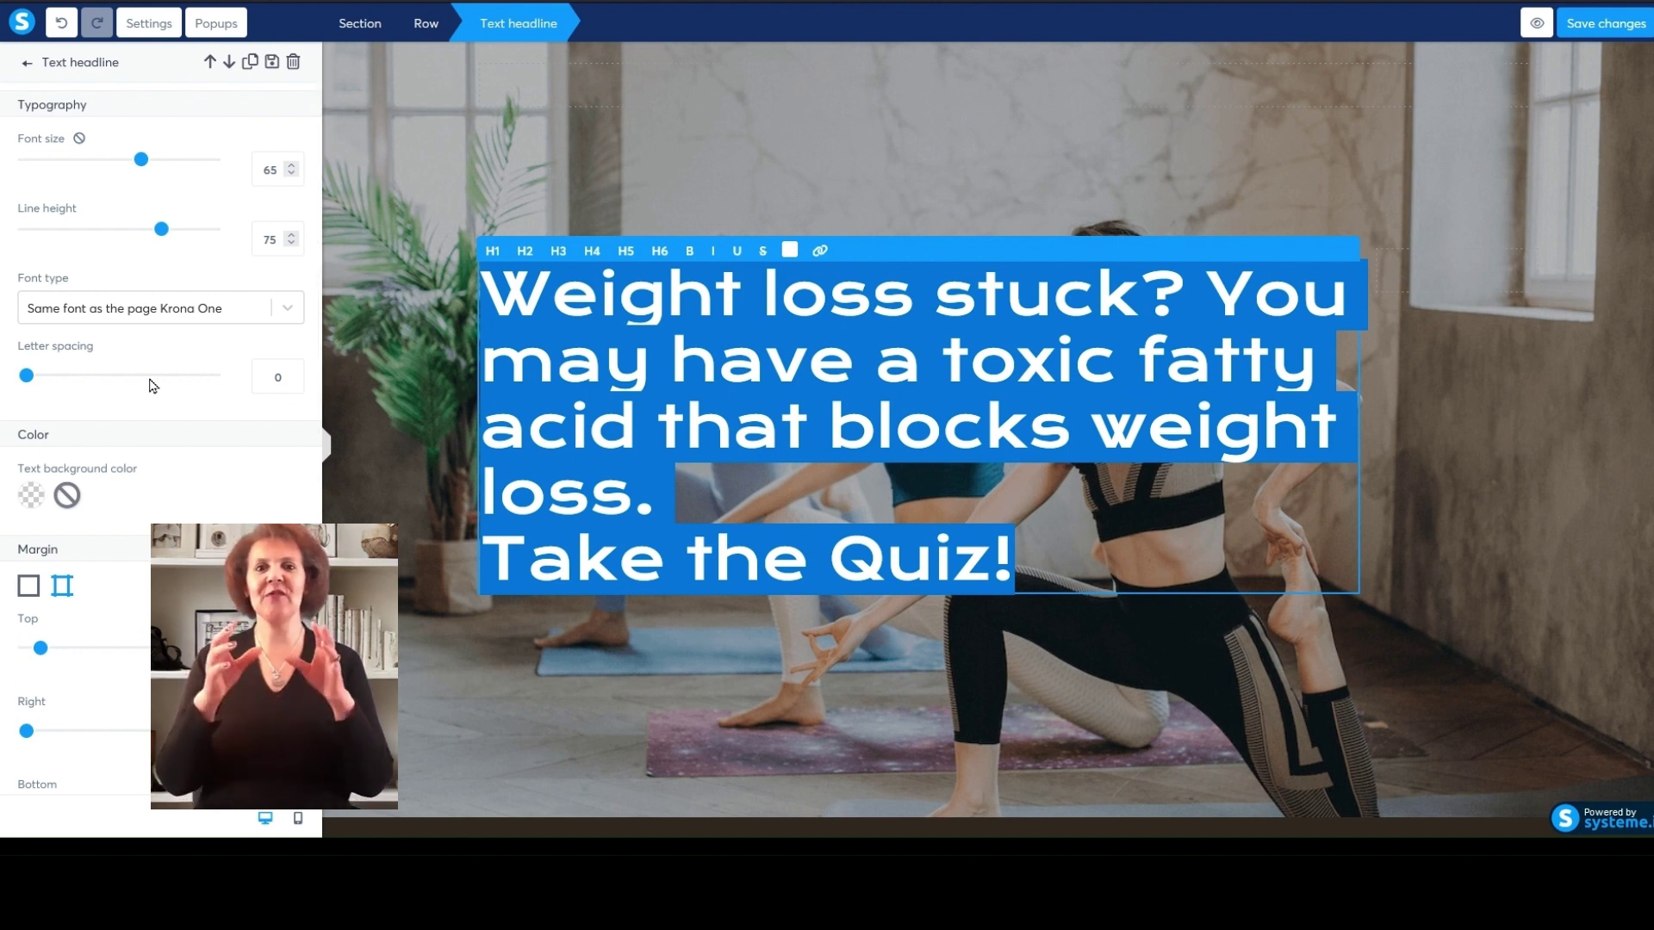
pyautogui.scroll(-3, 316, 429)
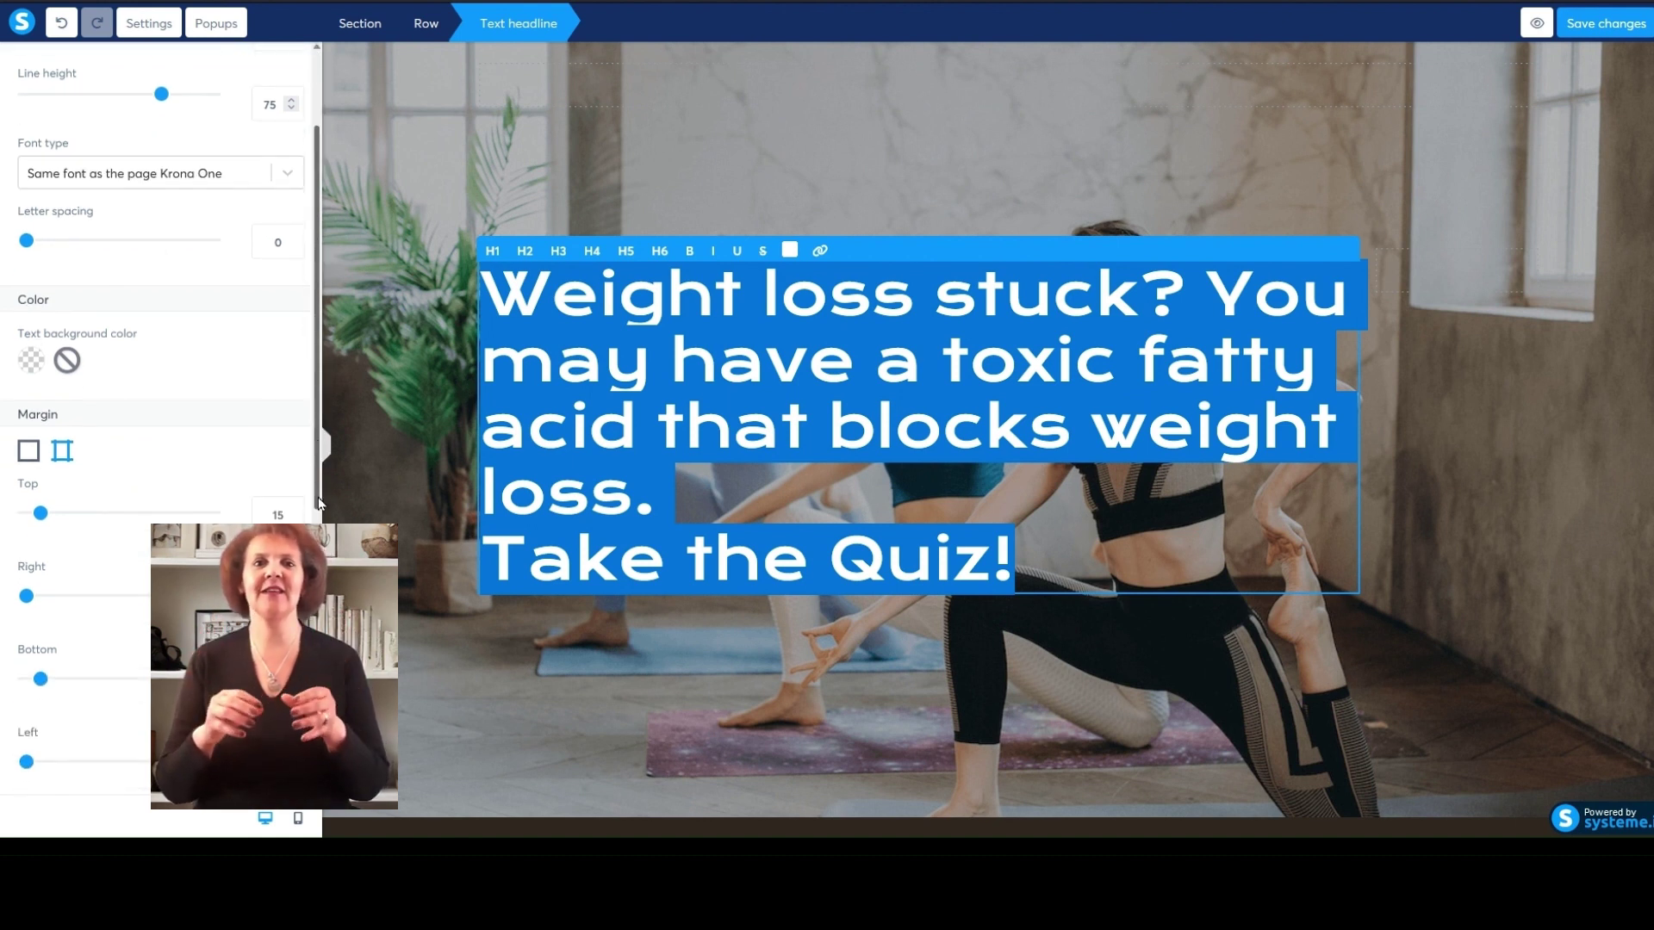
pyautogui.scroll(-2, 160, 440)
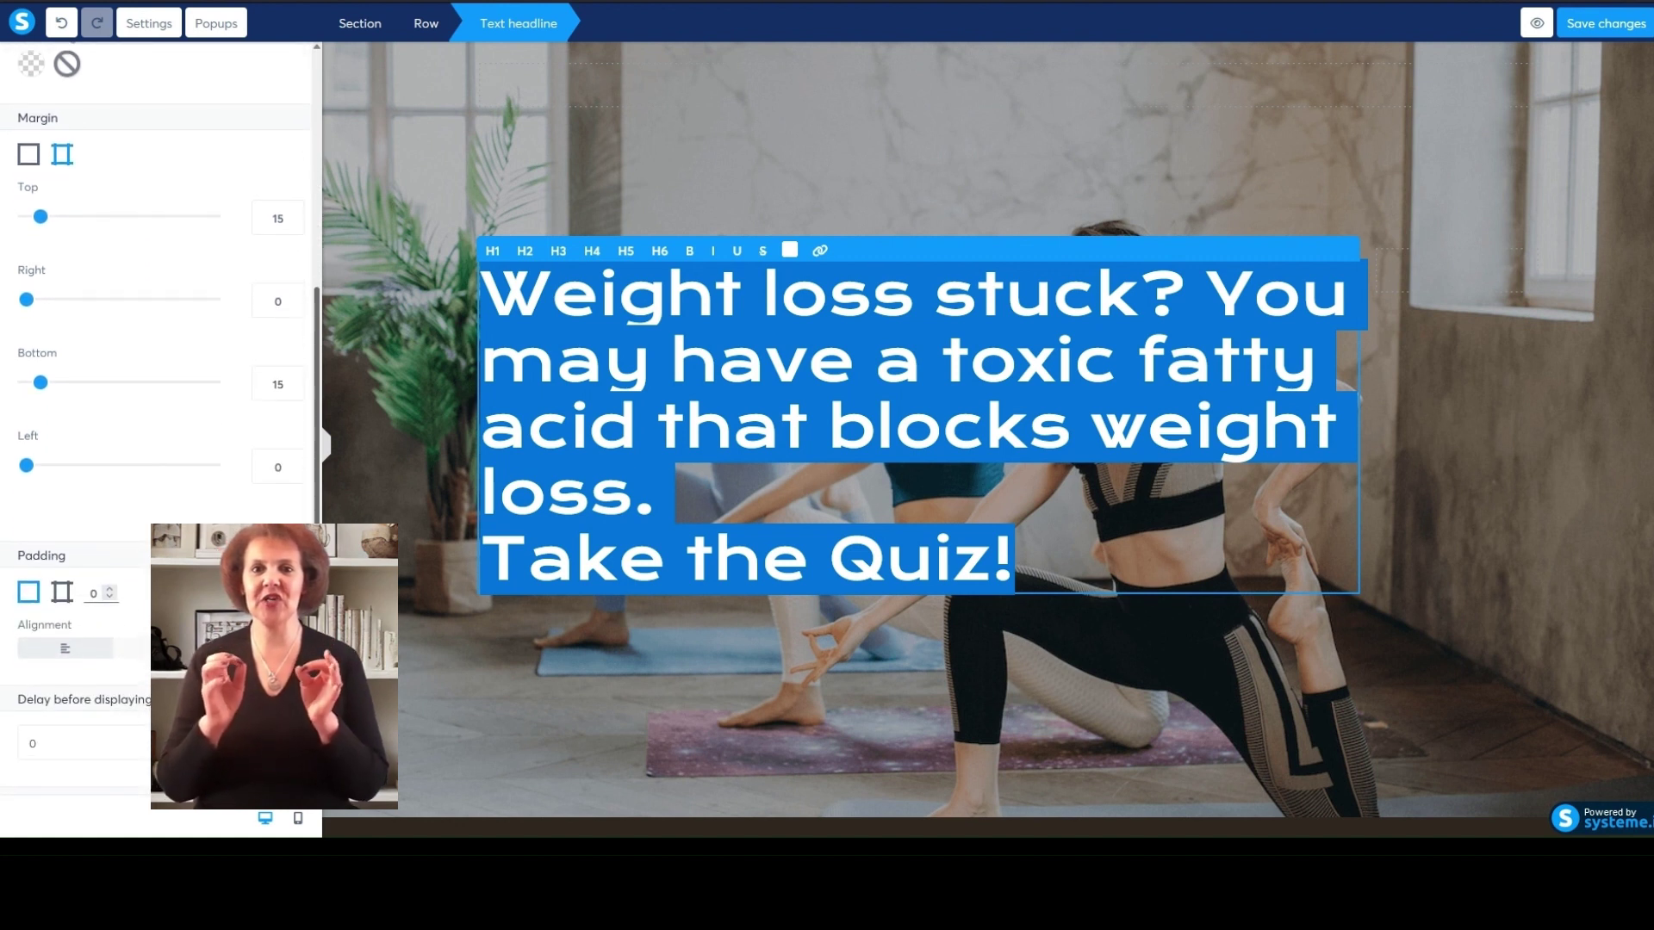
pyautogui.scroll(1, 159, 431)
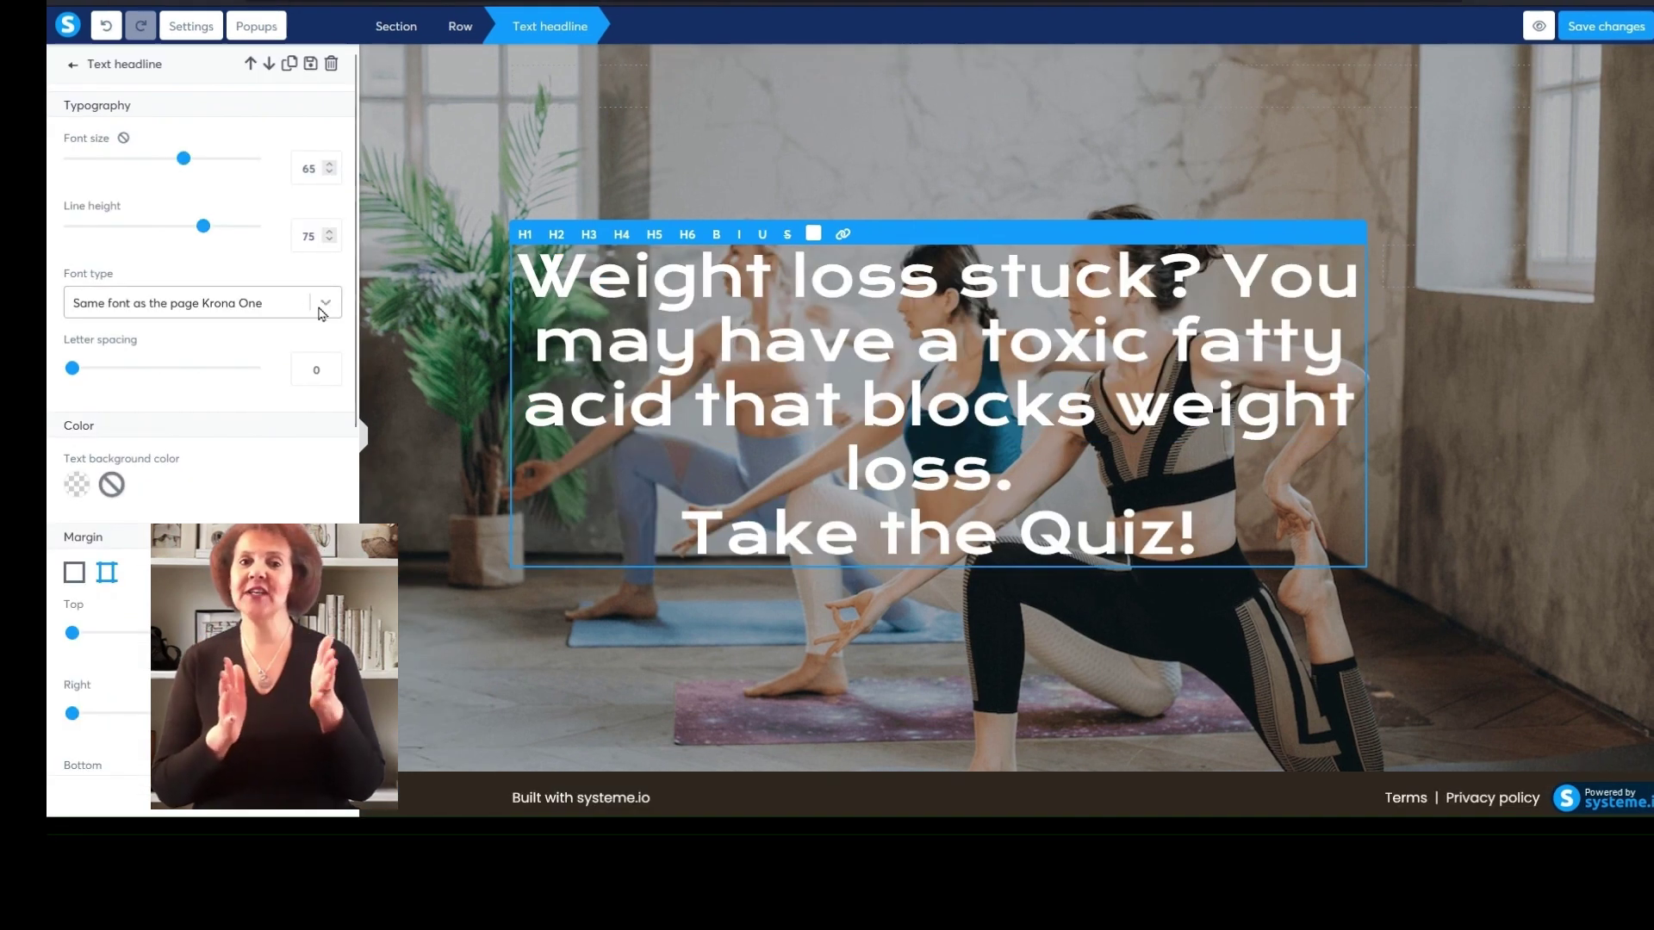
# Set the "Weight loss stuck?" headline's font to Raleway from Google Fonts and center-align its text
pyautogui.click(323, 313)
pyautogui.click(231, 402)
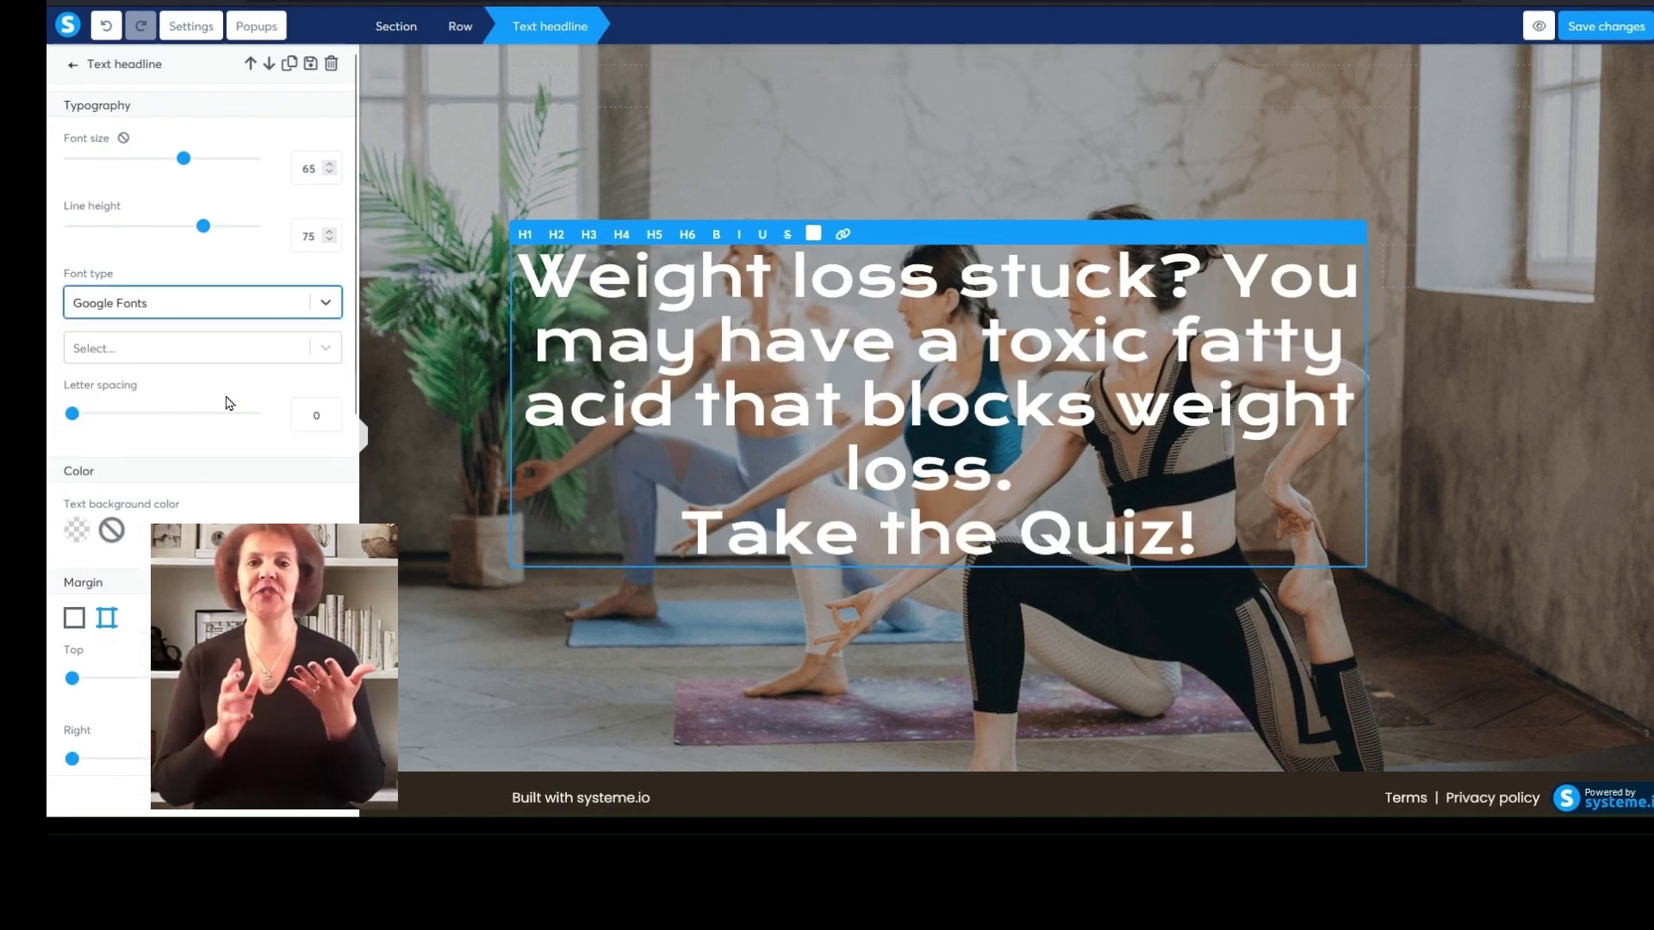
pyautogui.click(207, 362)
pyautogui.write('Rale')
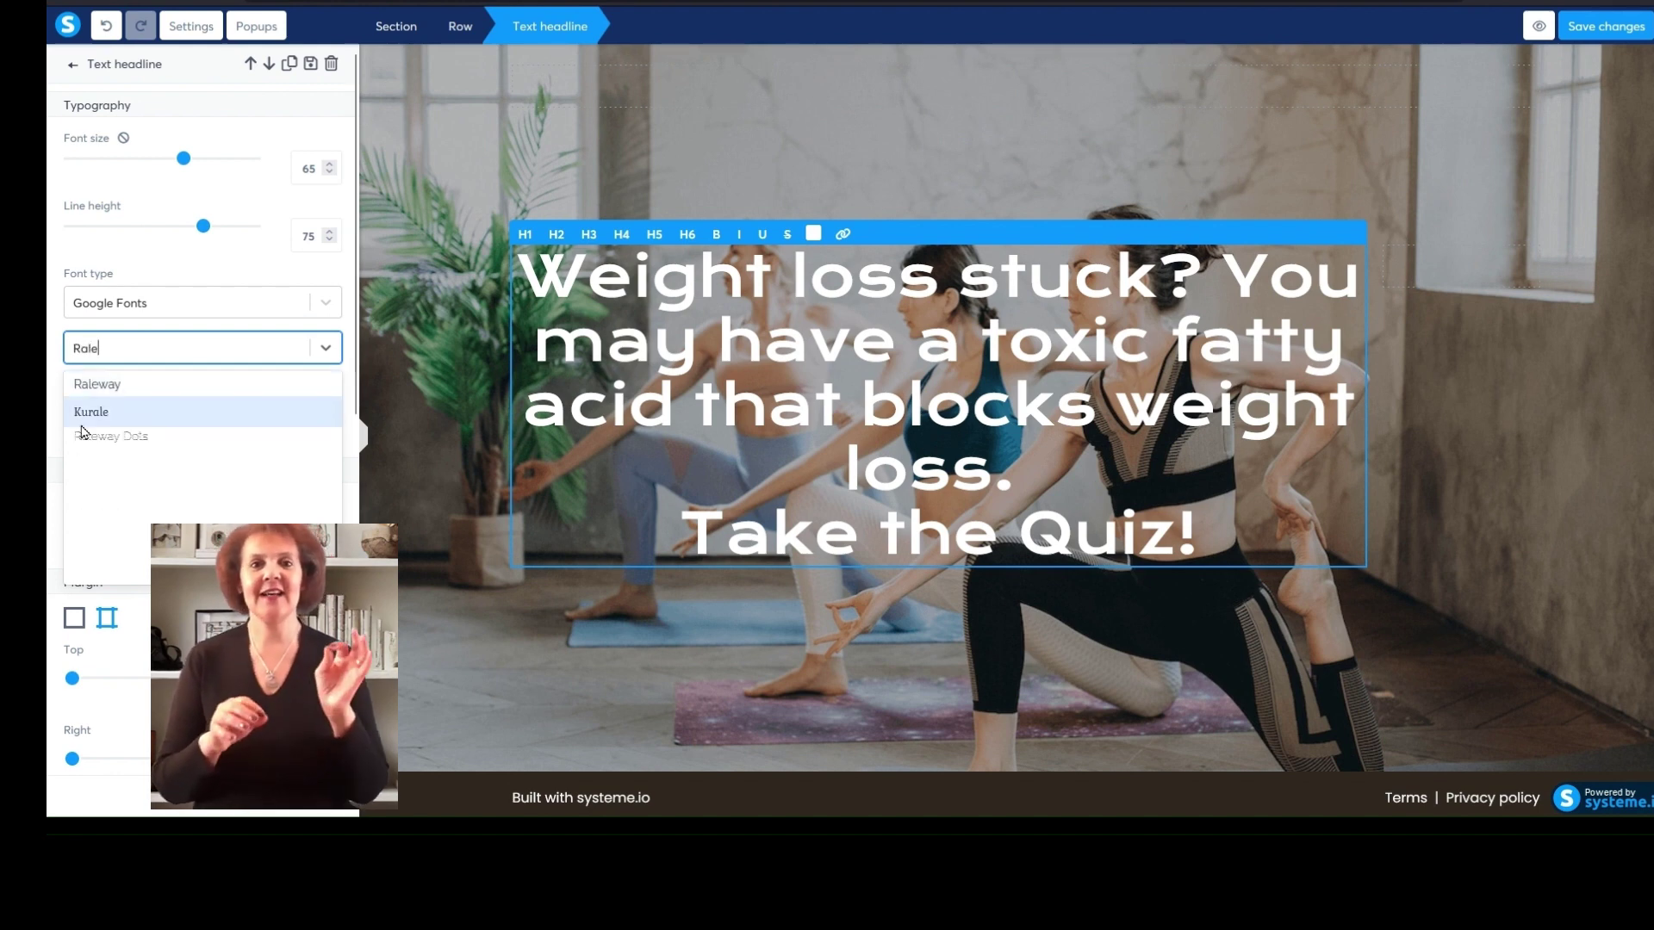
pyautogui.click(115, 386)
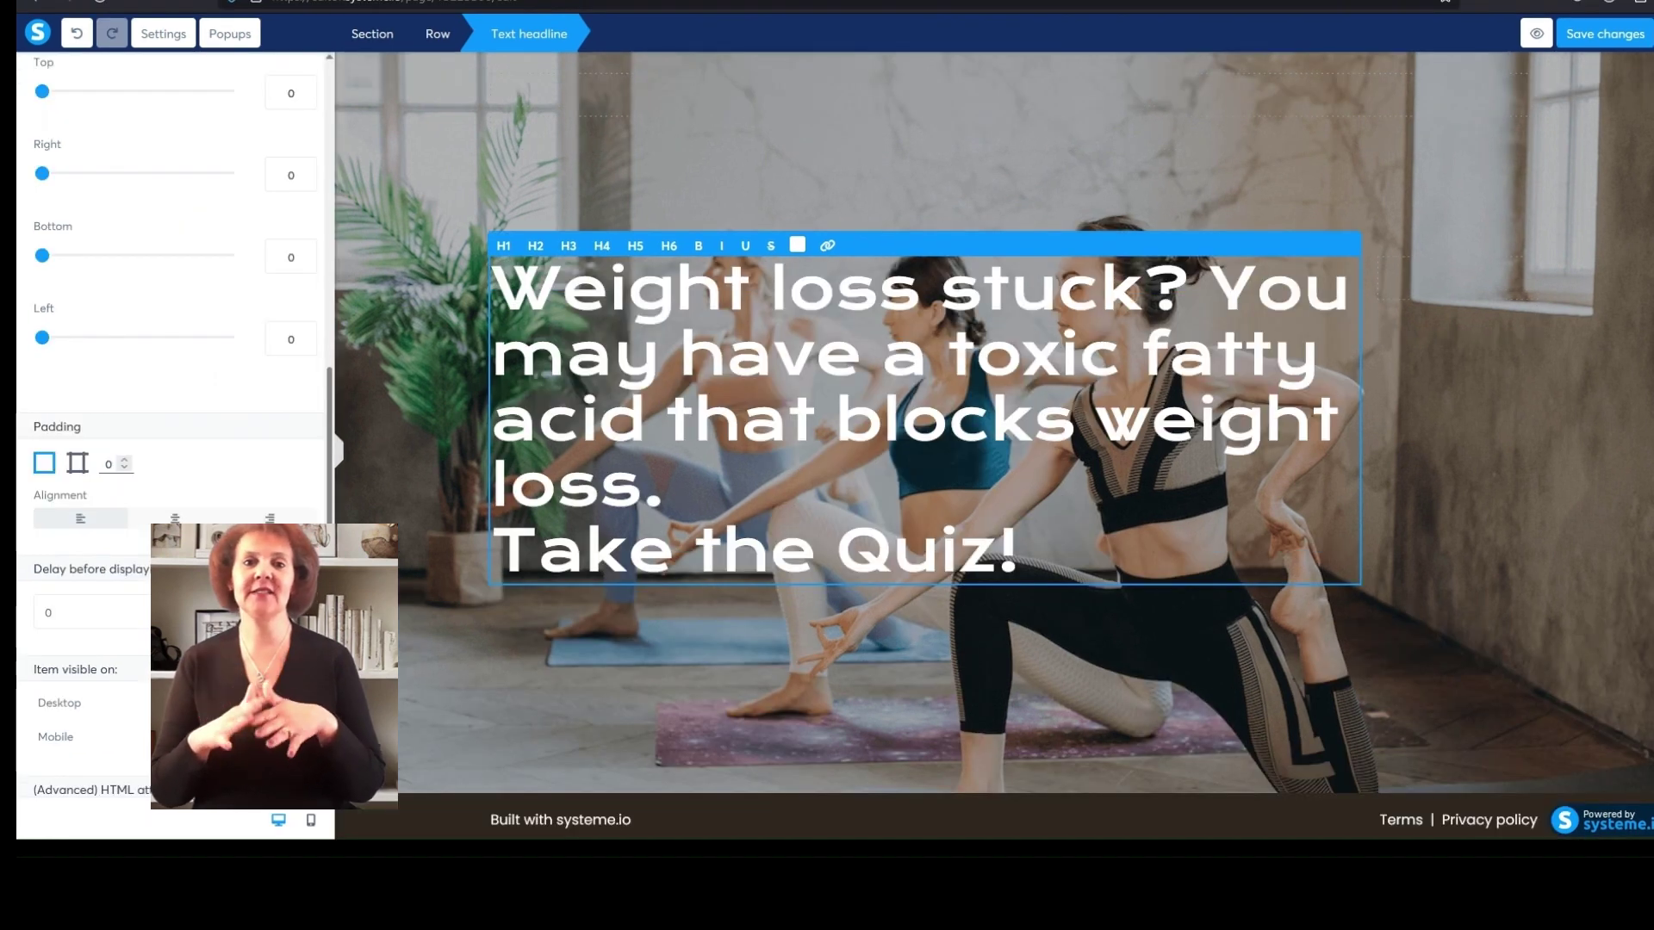
pyautogui.click(175, 518)
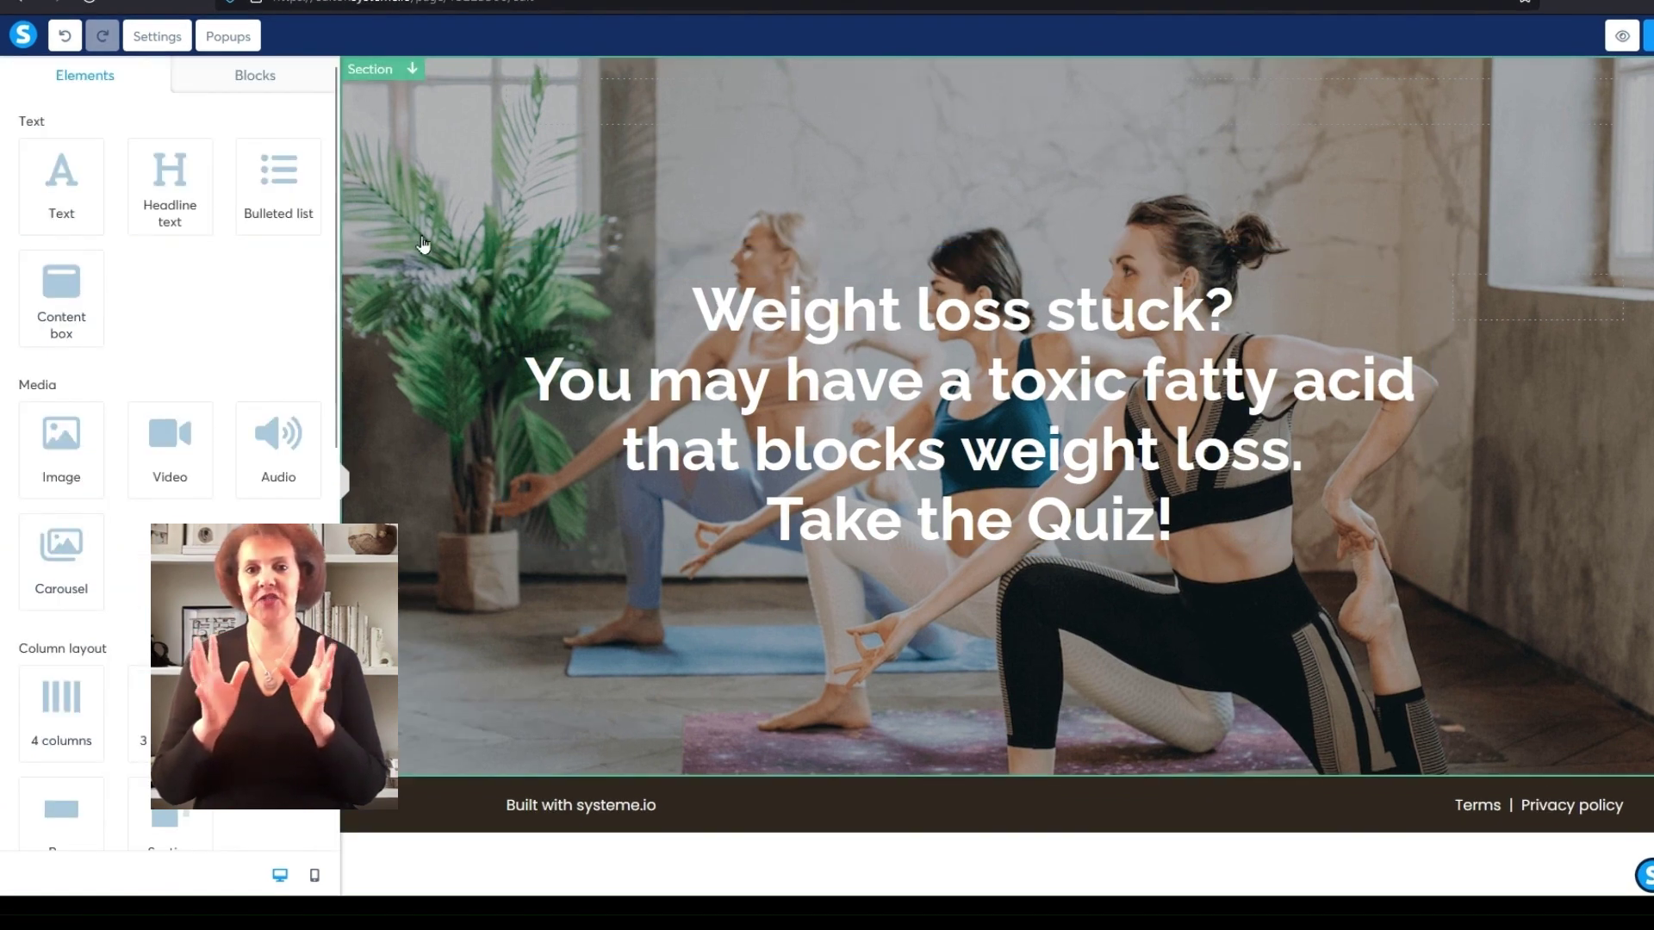
# Add a Survey element directly beneath the yoga headline section, above the footer
pyautogui.moveTo(334, 349); pyautogui.dragTo(363, 812)
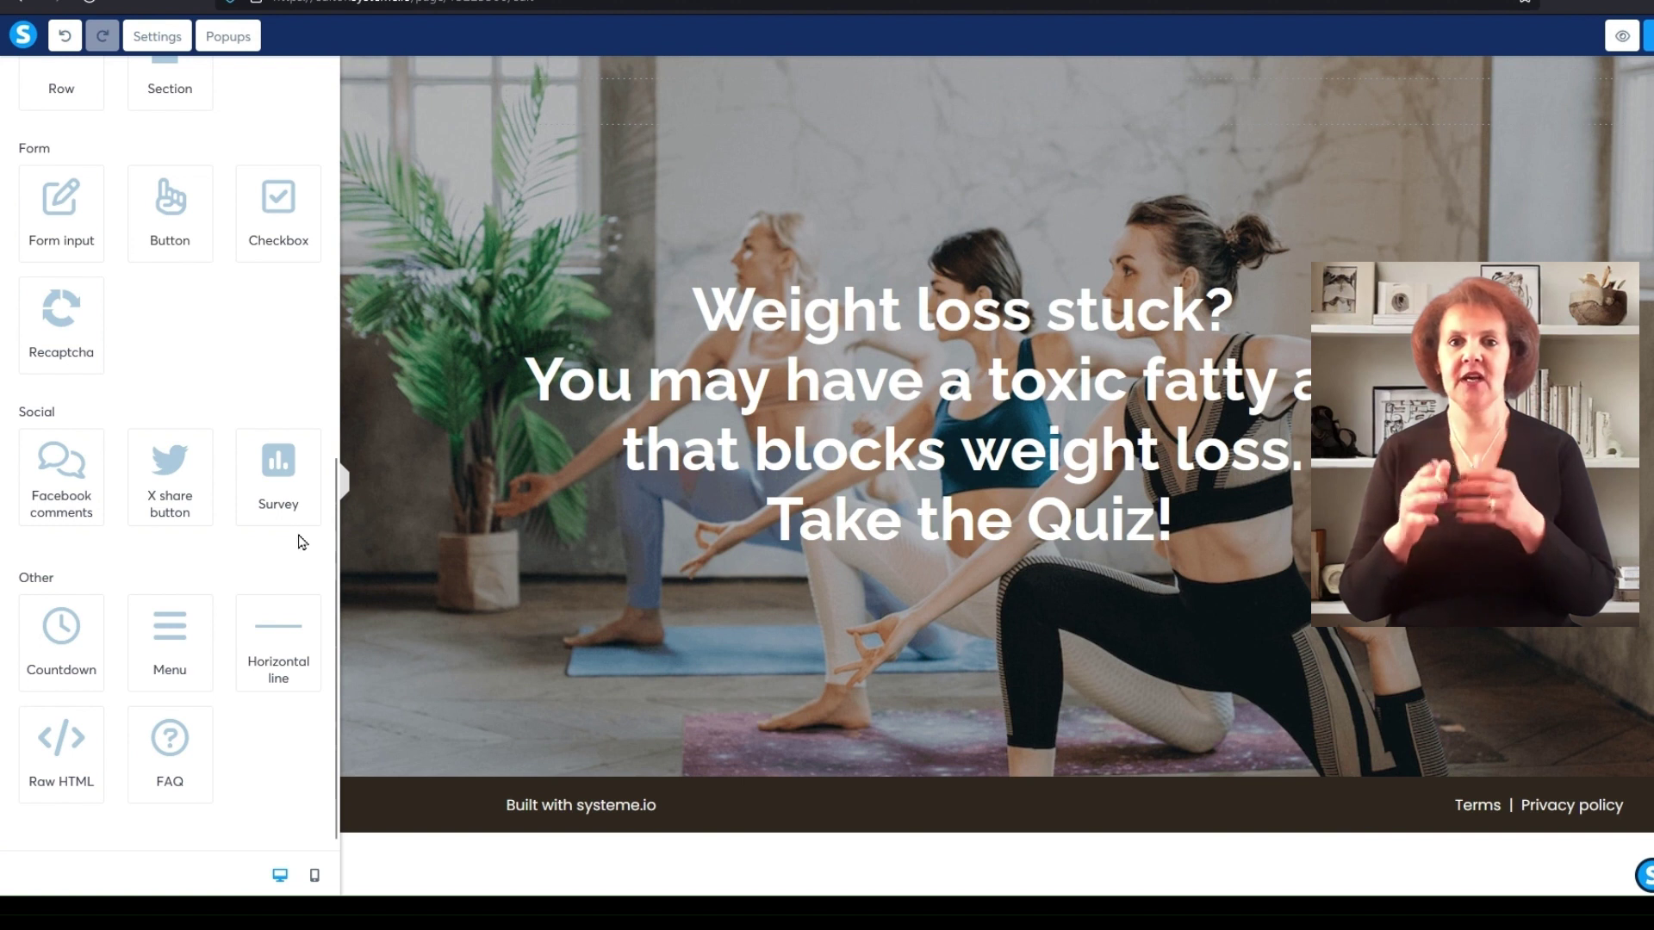
pyautogui.moveTo(280, 465); pyautogui.dragTo(940, 656)
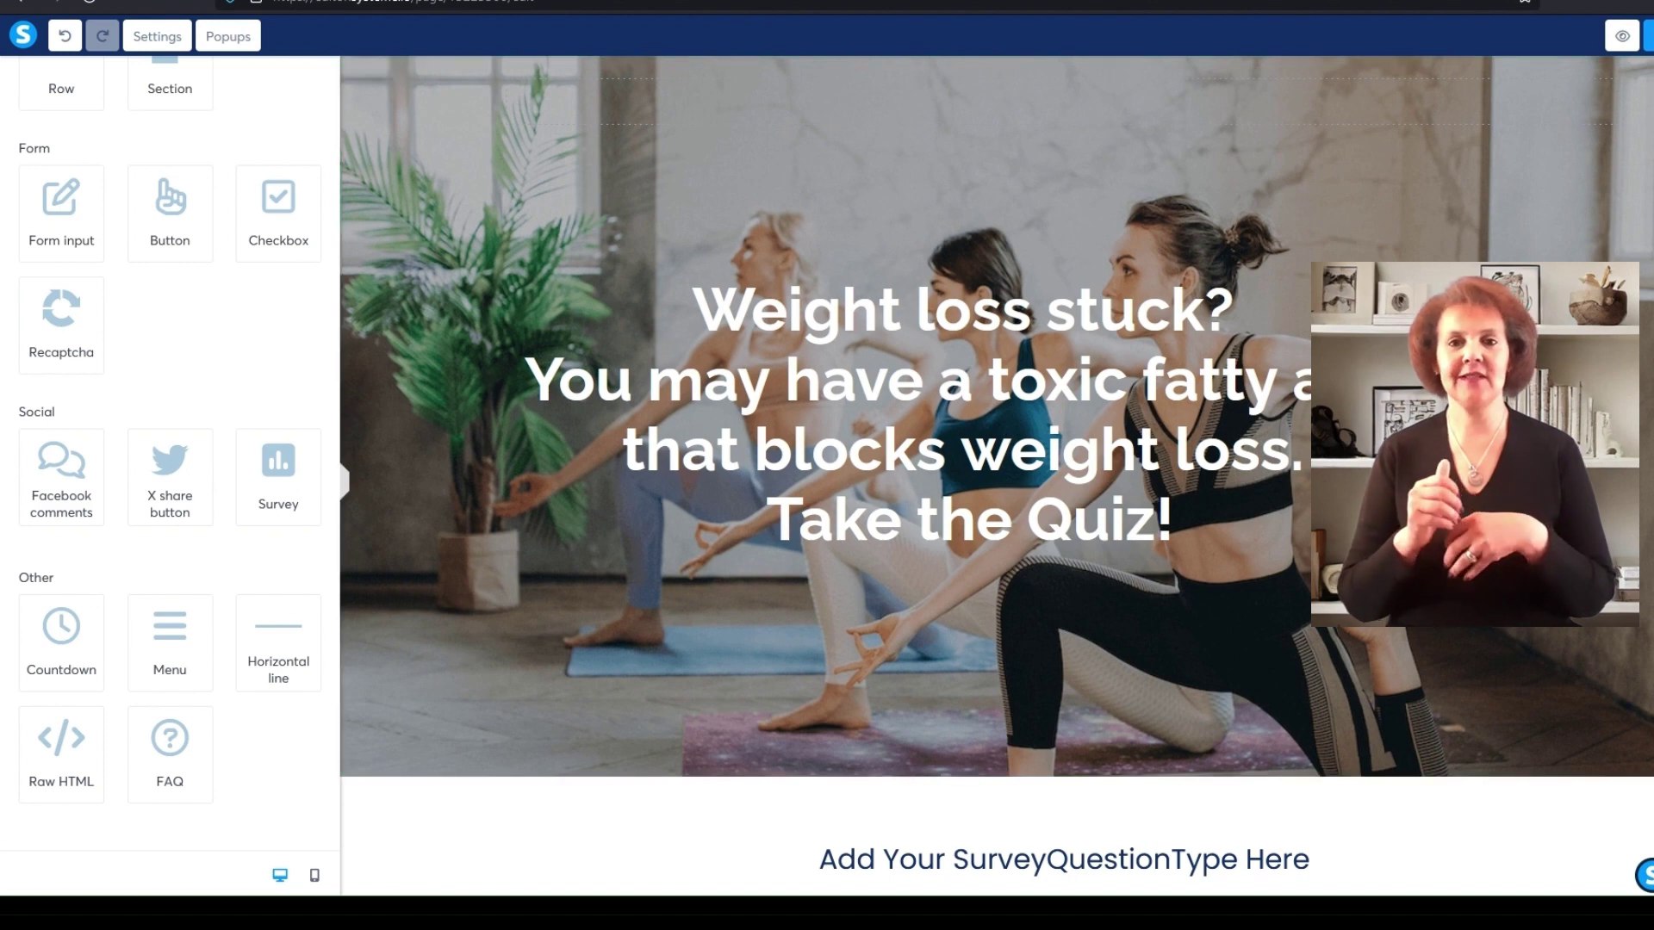
pyautogui.scroll(-4, 997, 475)
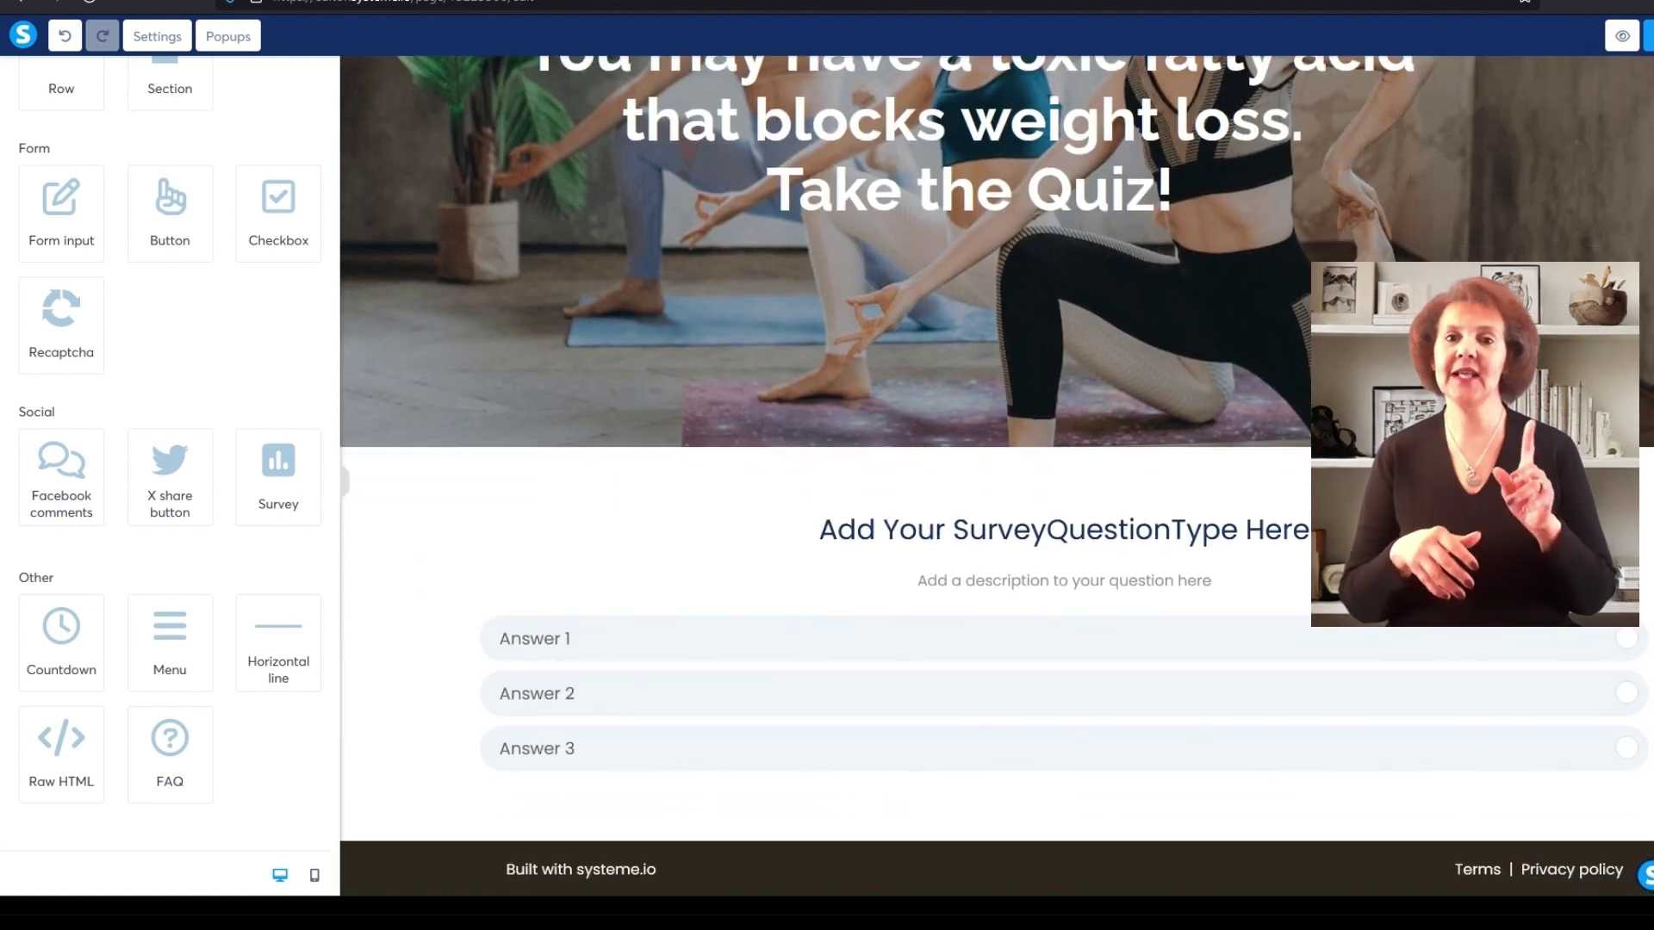
# Set the first survey question to "When you wake up in the morning, do you get up on the right side or left side of the bed?"
pyautogui.click(1036, 541)
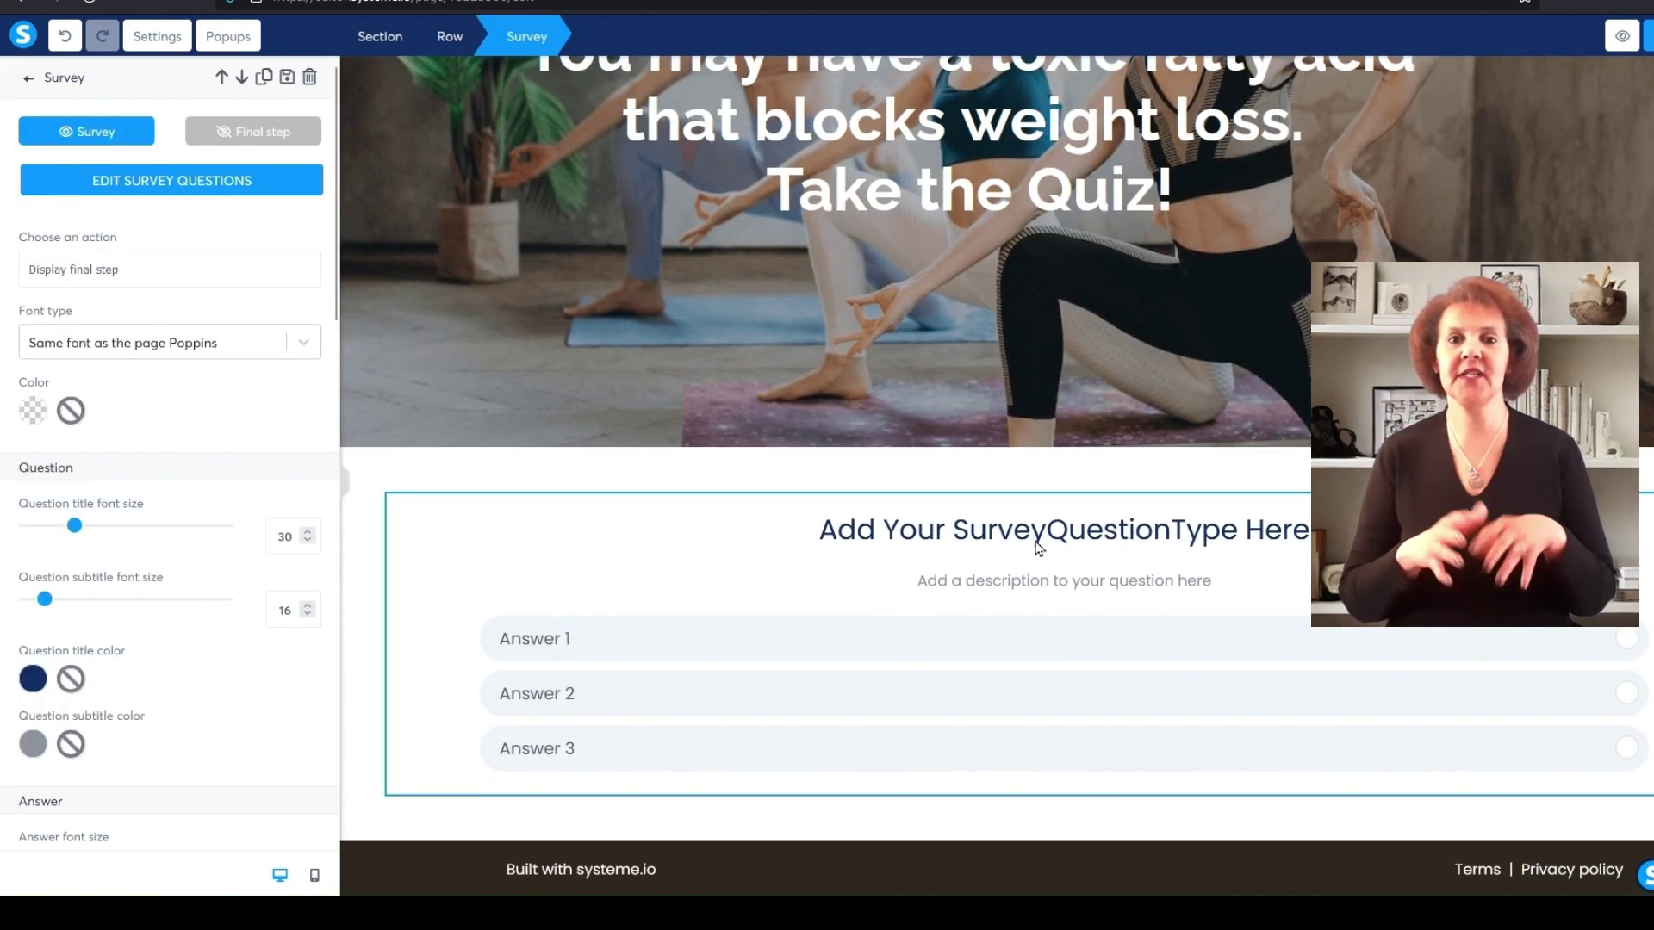
pyautogui.click(248, 182)
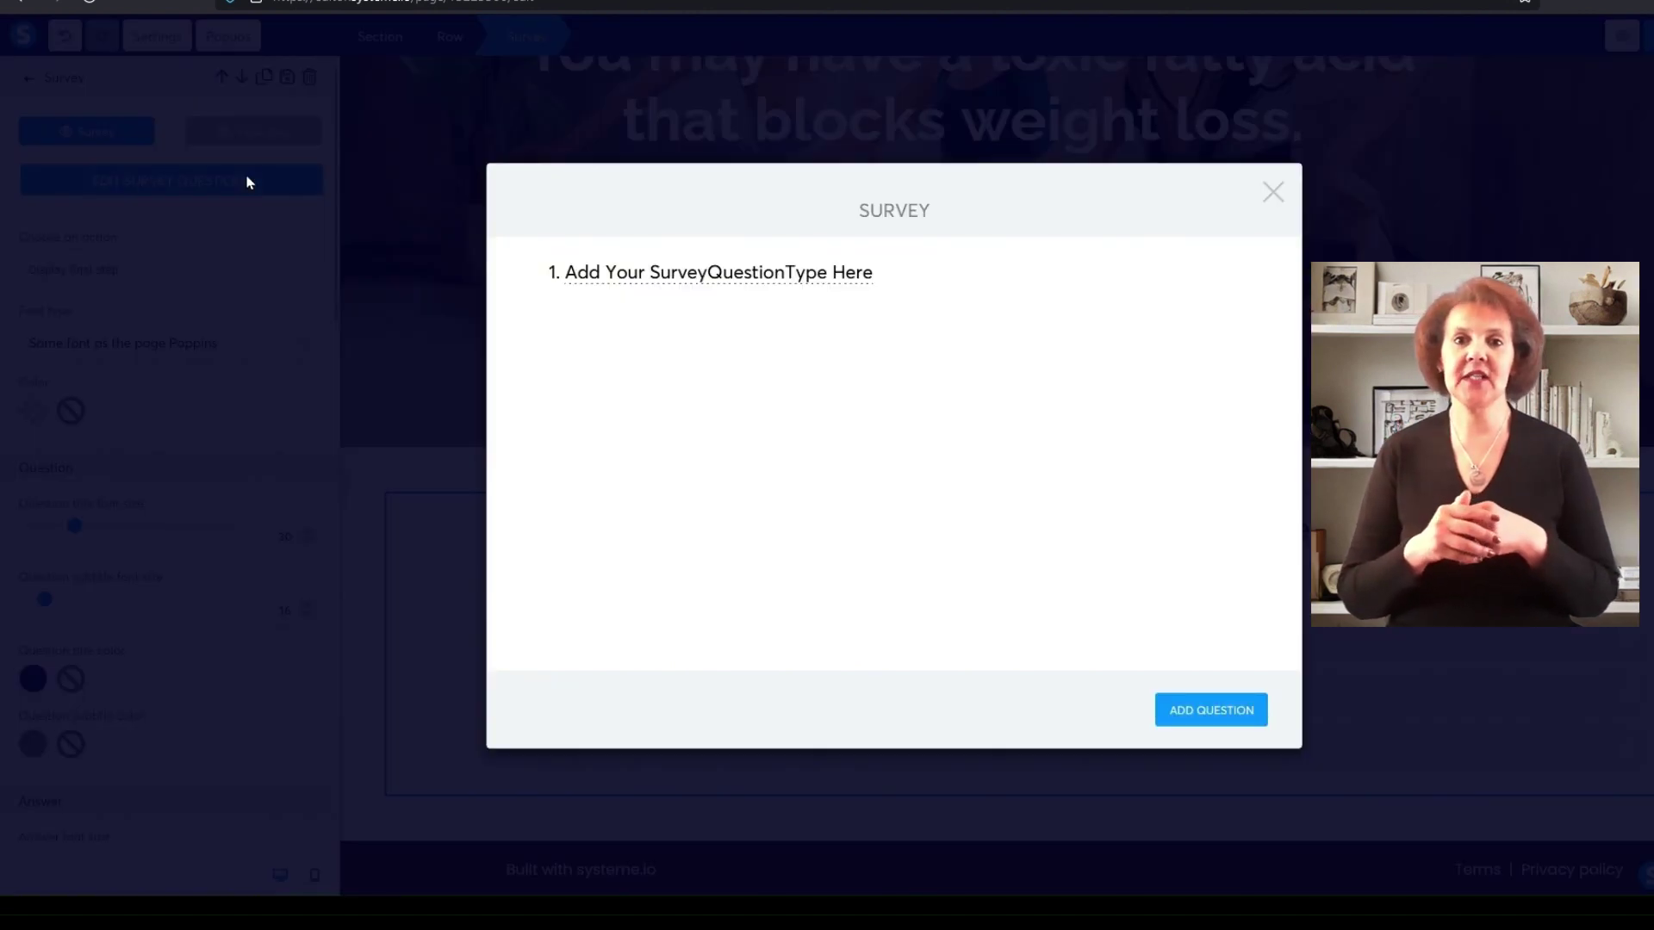
pyautogui.click(741, 273)
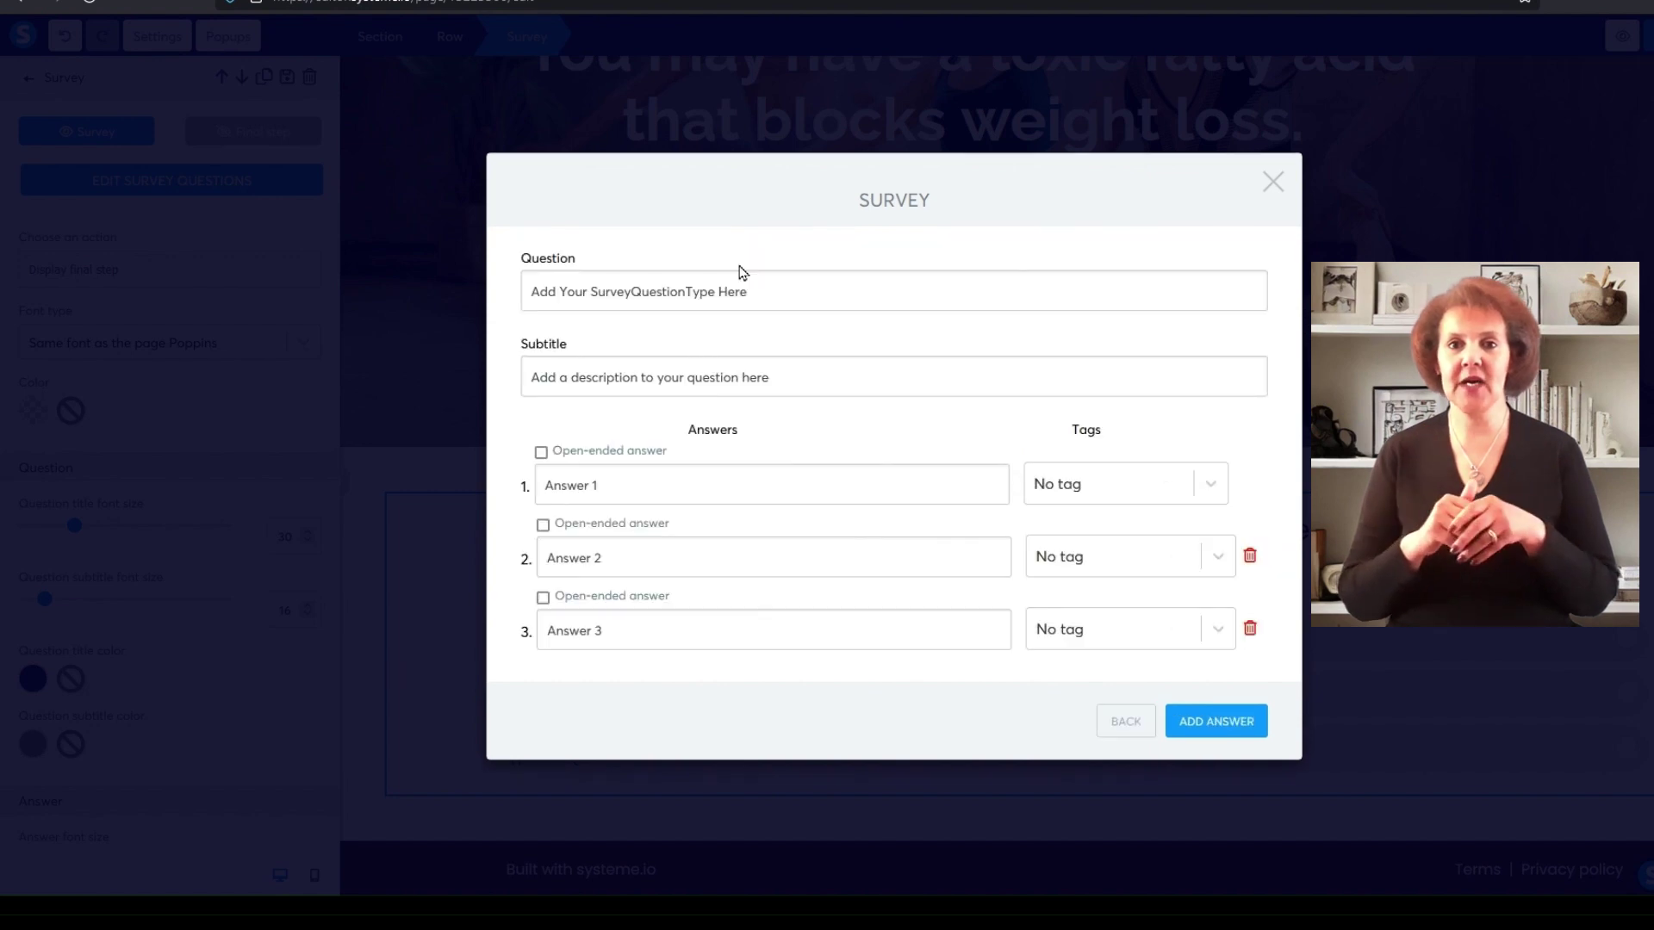
pyautogui.click(781, 292)
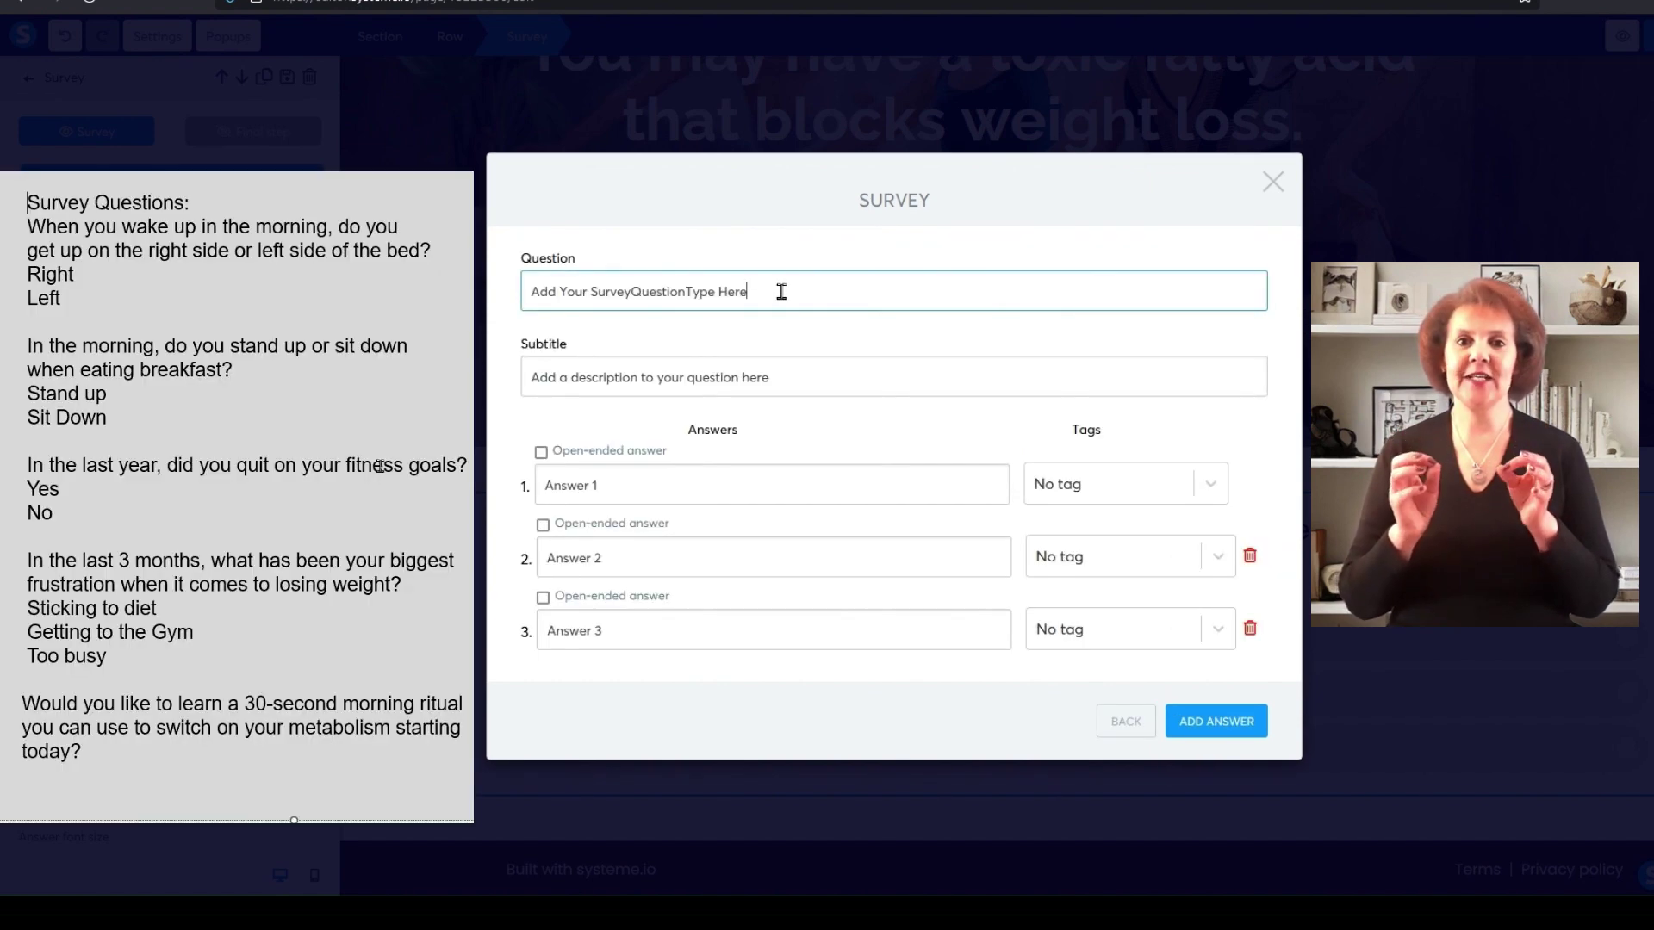
pyautogui.press('BackSpace')
pyautogui.press('BackSpace')
pyautogui.press('BackSpace')
pyautogui.press('BackSpace')
pyautogui.press('BackSpace')
pyautogui.press('BackSpace')
pyautogui.press('BackSpace')
pyautogui.press('BackSpace')
pyautogui.press('BackSpace')
pyautogui.press('BackSpace')
pyautogui.press('BackSpace')
pyautogui.press('BackSpace')
pyautogui.press('BackSpace')
pyautogui.press('BackSpace')
pyautogui.press('BackSpace')
pyautogui.press('BackSpace')
pyautogui.press('BackSpace')
pyautogui.press('BackSpace')
pyautogui.press('BackSpace')
pyautogui.press('BackSpace')
pyautogui.press('BackSpace')
pyautogui.press('BackSpace')
pyautogui.press('BackSpace')
pyautogui.press('BackSpace')
pyautogui.press('BackSpace')
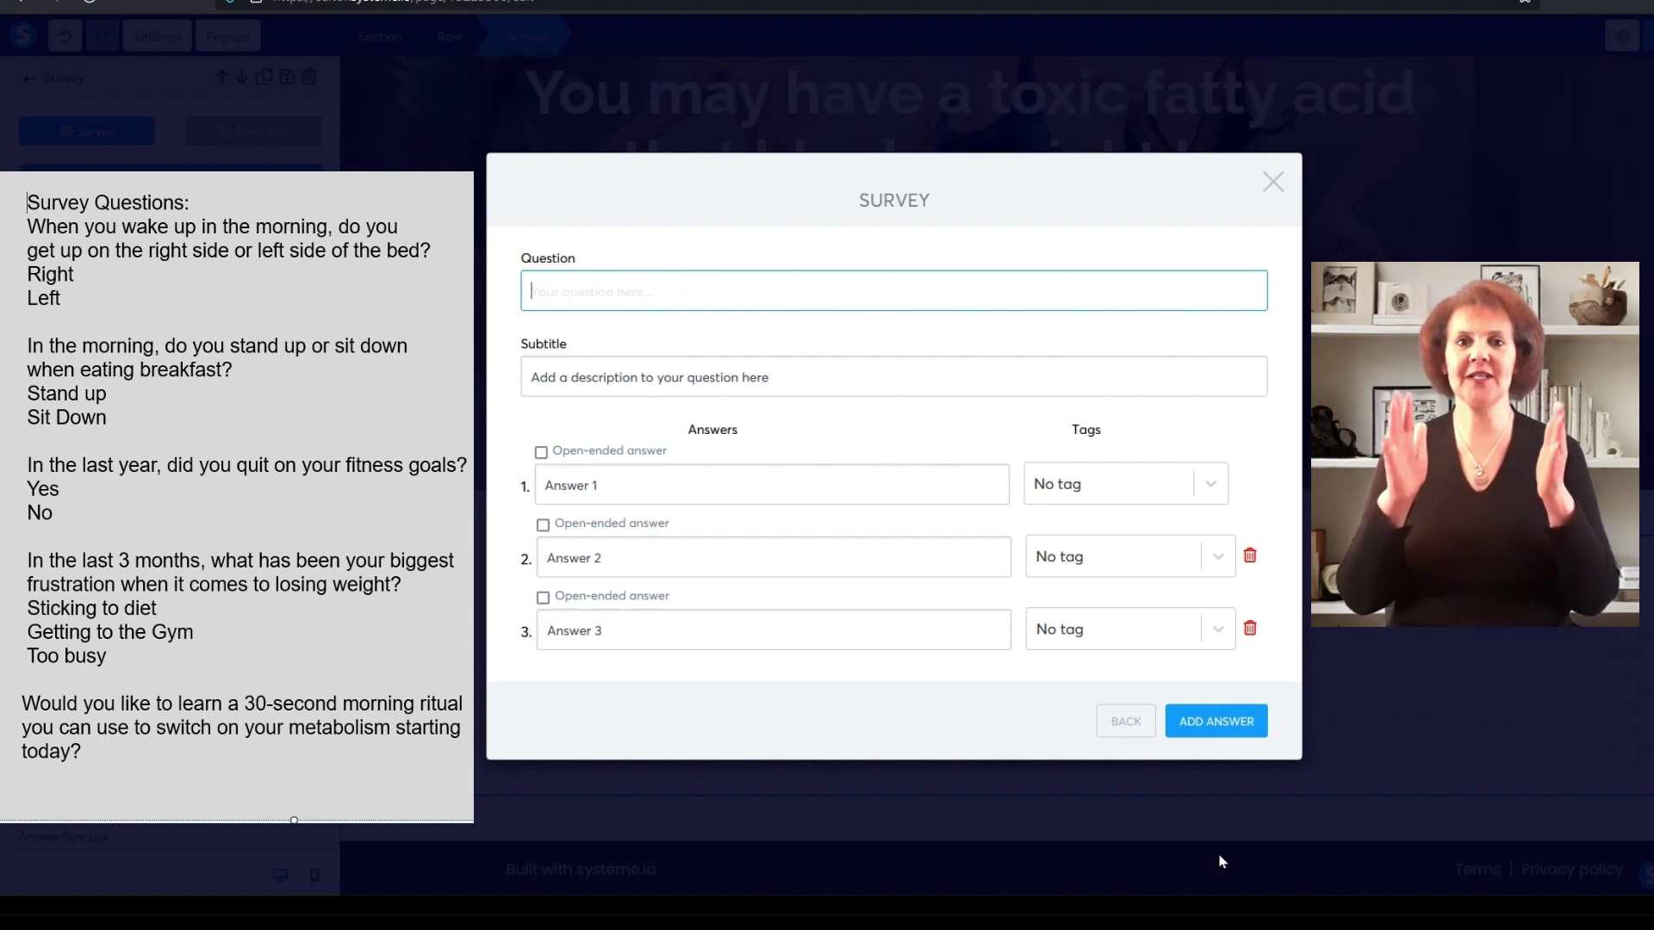
pyautogui.click(1196, 875)
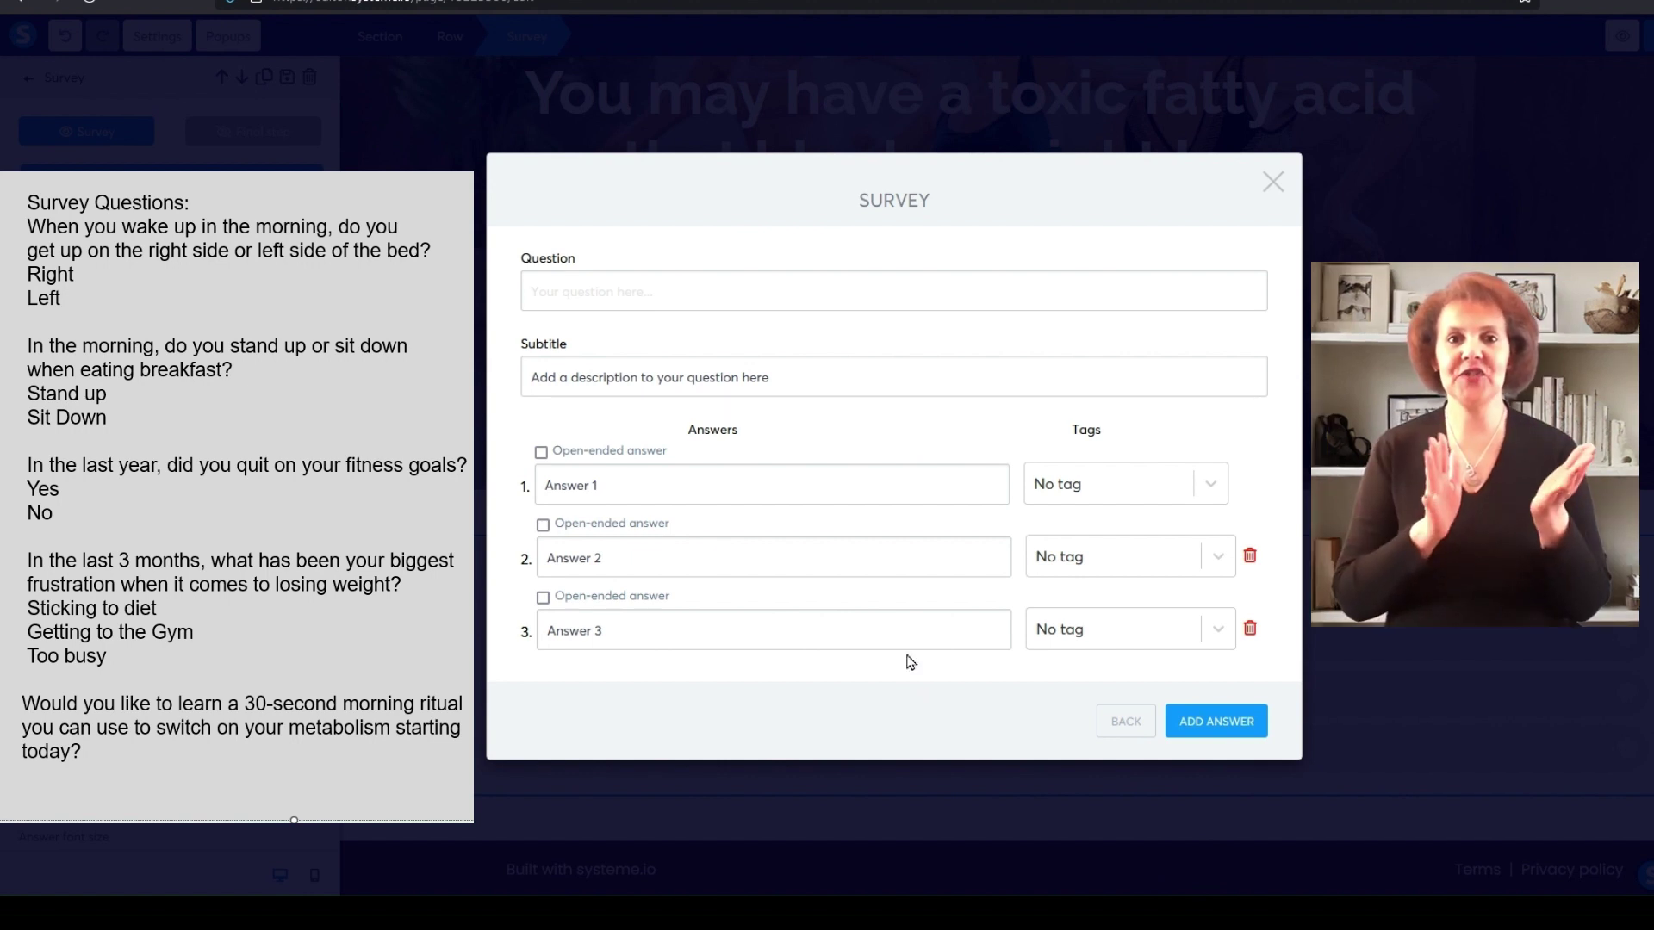
pyautogui.click(798, 303)
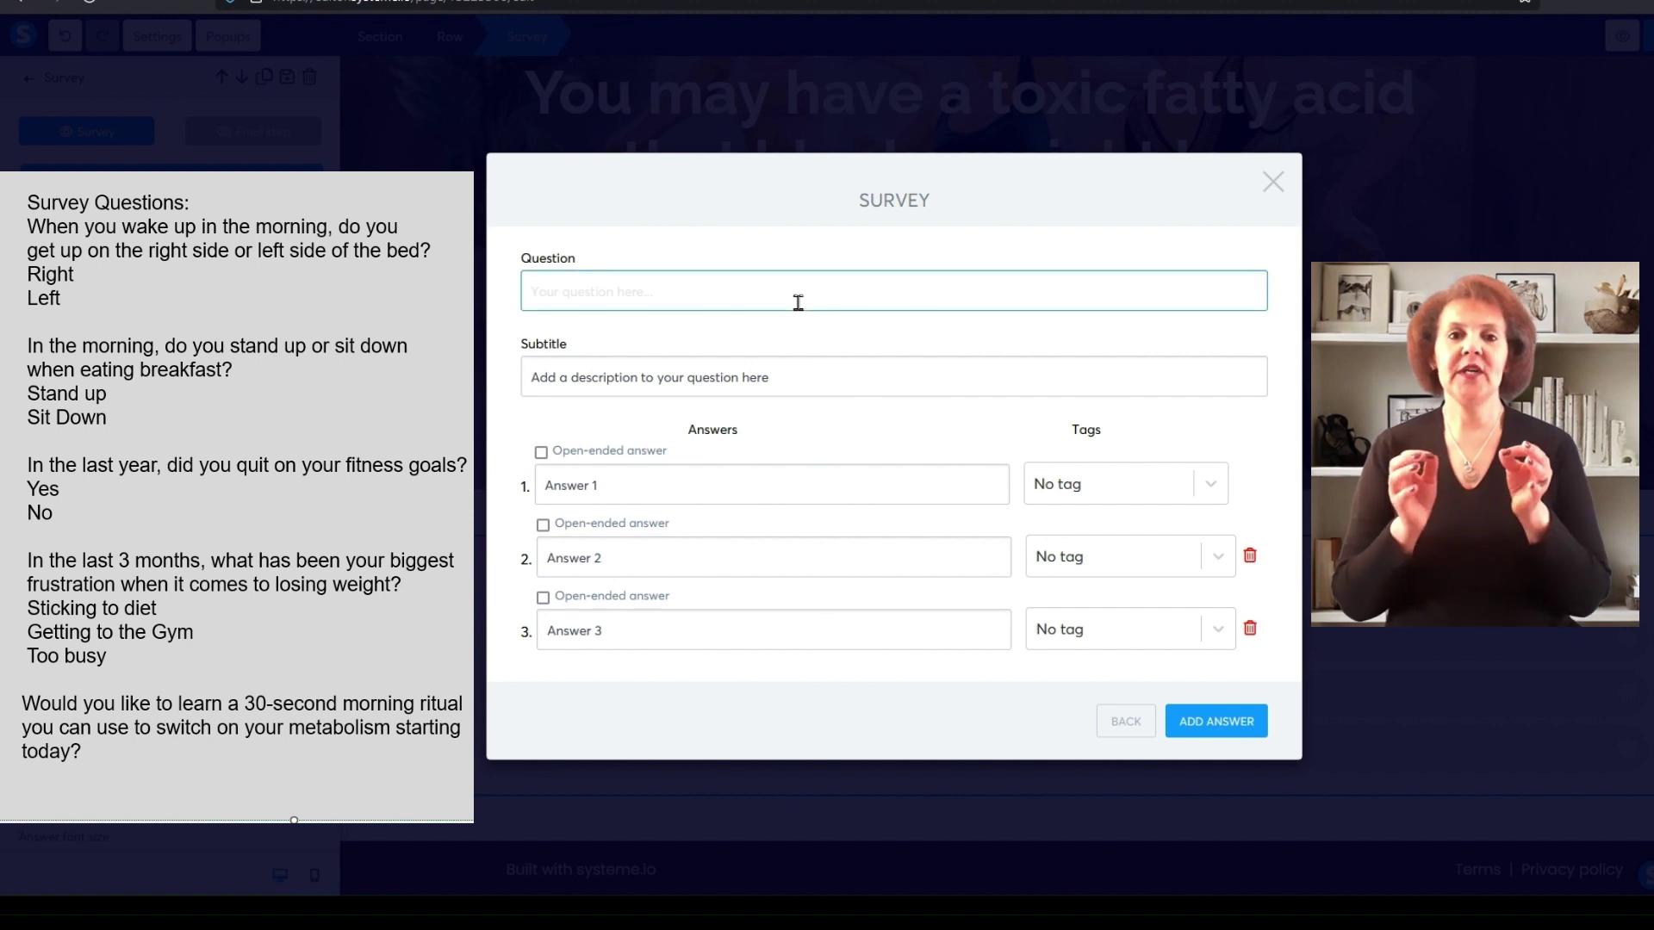
pyautogui.write('When you wake up in the morning, do you get up on the right side or left side of the bed?')
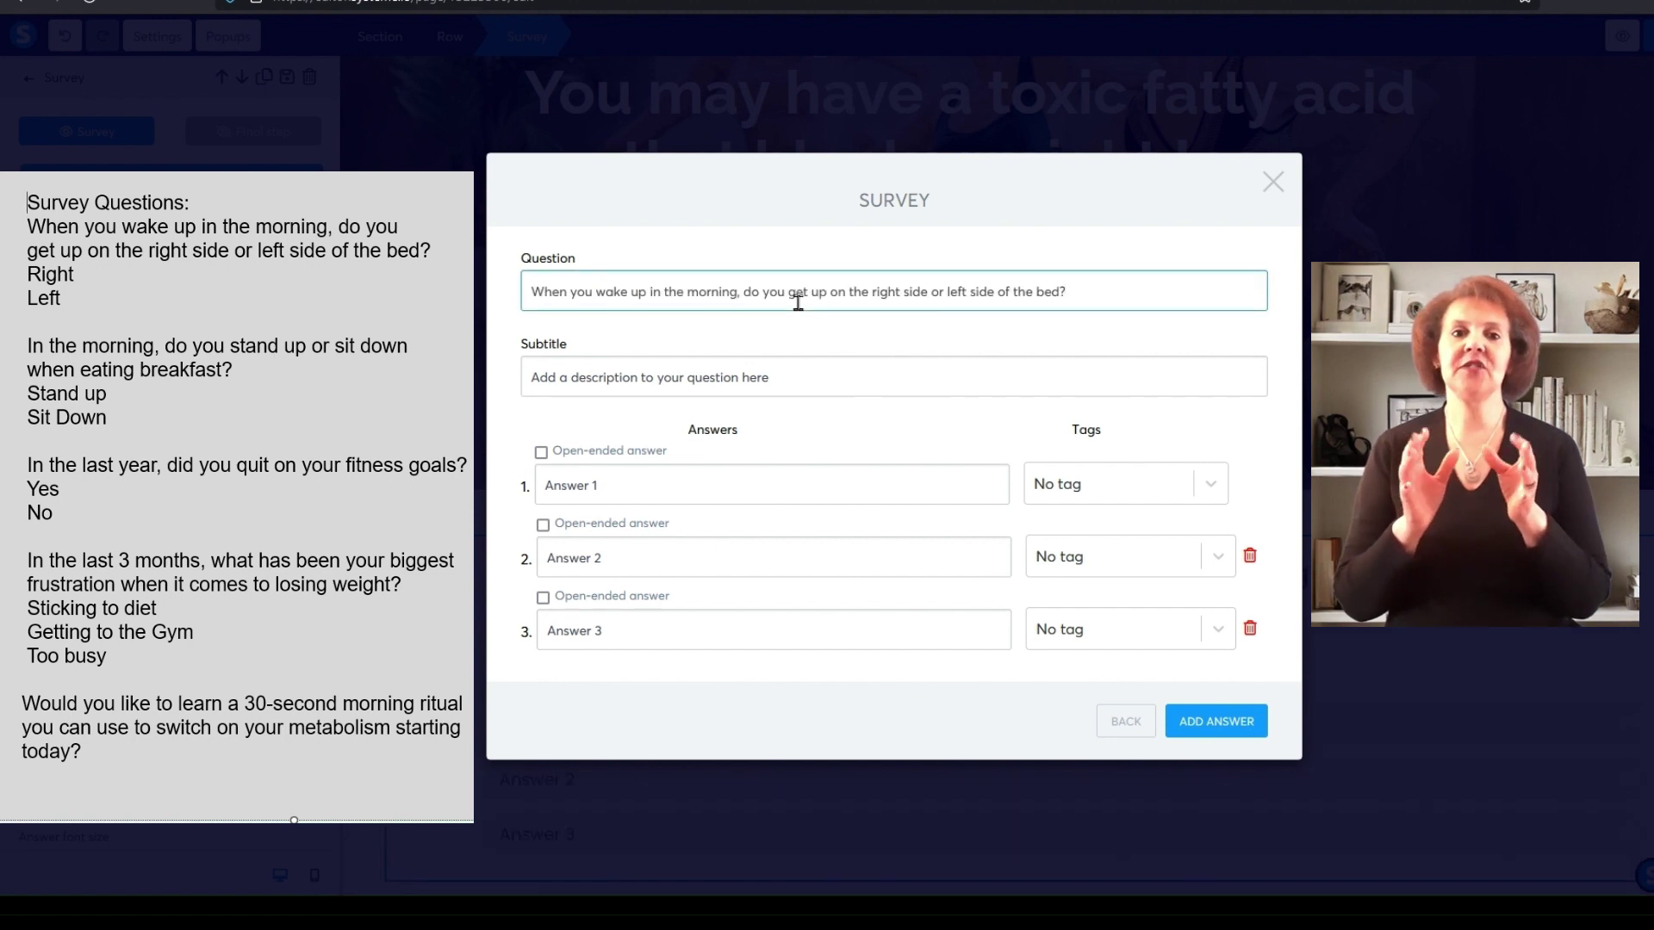
# Clear the placeholder description from the first survey question's subtitle, leaving it empty
pyautogui.click(804, 370)
pyautogui.press('BackSpace')
pyautogui.press('BackSpace')
pyautogui.press('BackSpace')
pyautogui.press('BackSpace')
pyautogui.press('BackSpace')
pyautogui.press('BackSpace')
pyautogui.press('BackSpace')
pyautogui.press('BackSpace')
pyautogui.press('BackSpace')
pyautogui.press('BackSpace')
pyautogui.press('BackSpace')
pyautogui.press('BackSpace')
pyautogui.press('BackSpace')
pyautogui.press('BackSpace')
pyautogui.press('BackSpace')
pyautogui.press('BackSpace')
pyautogui.press('BackSpace')
pyautogui.press('BackSpace')
pyautogui.press('BackSpace')
pyautogui.press('BackSpace')
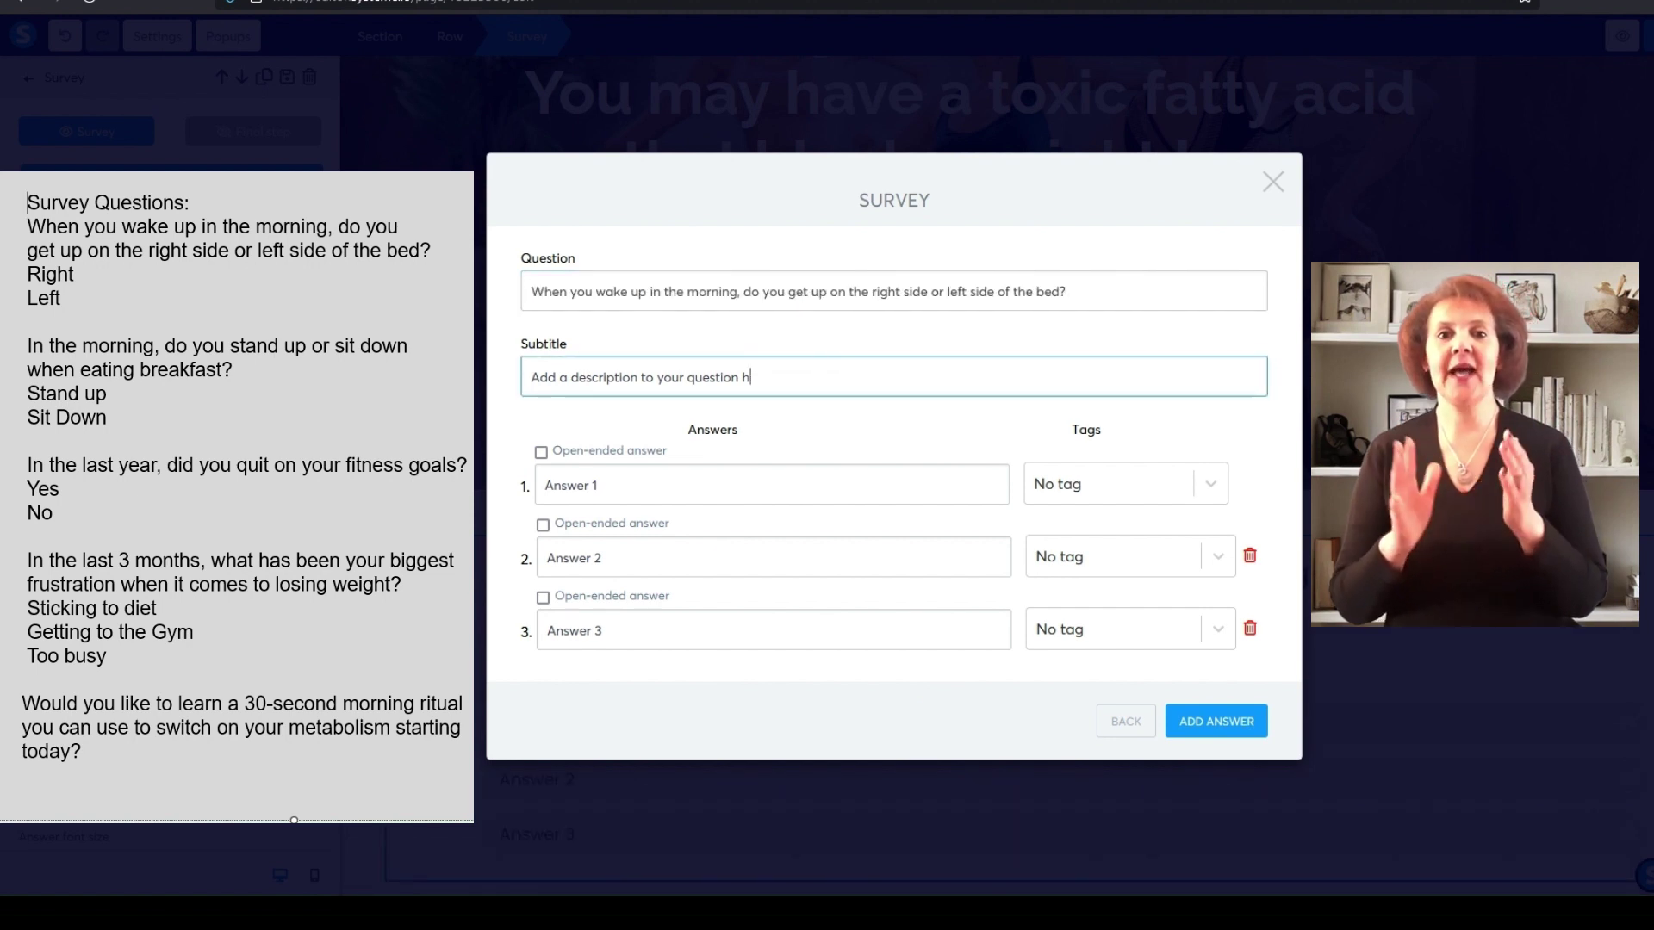
pyautogui.press('BackSpace')
pyautogui.press('BackSpace')
pyautogui.press('BackSpace')
pyautogui.press('BackSpace')
pyautogui.press('BackSpace')
pyautogui.press('BackSpace')
pyautogui.press('BackSpace')
pyautogui.press('BackSpace')
pyautogui.press('BackSpace')
pyautogui.press('BackSpace')
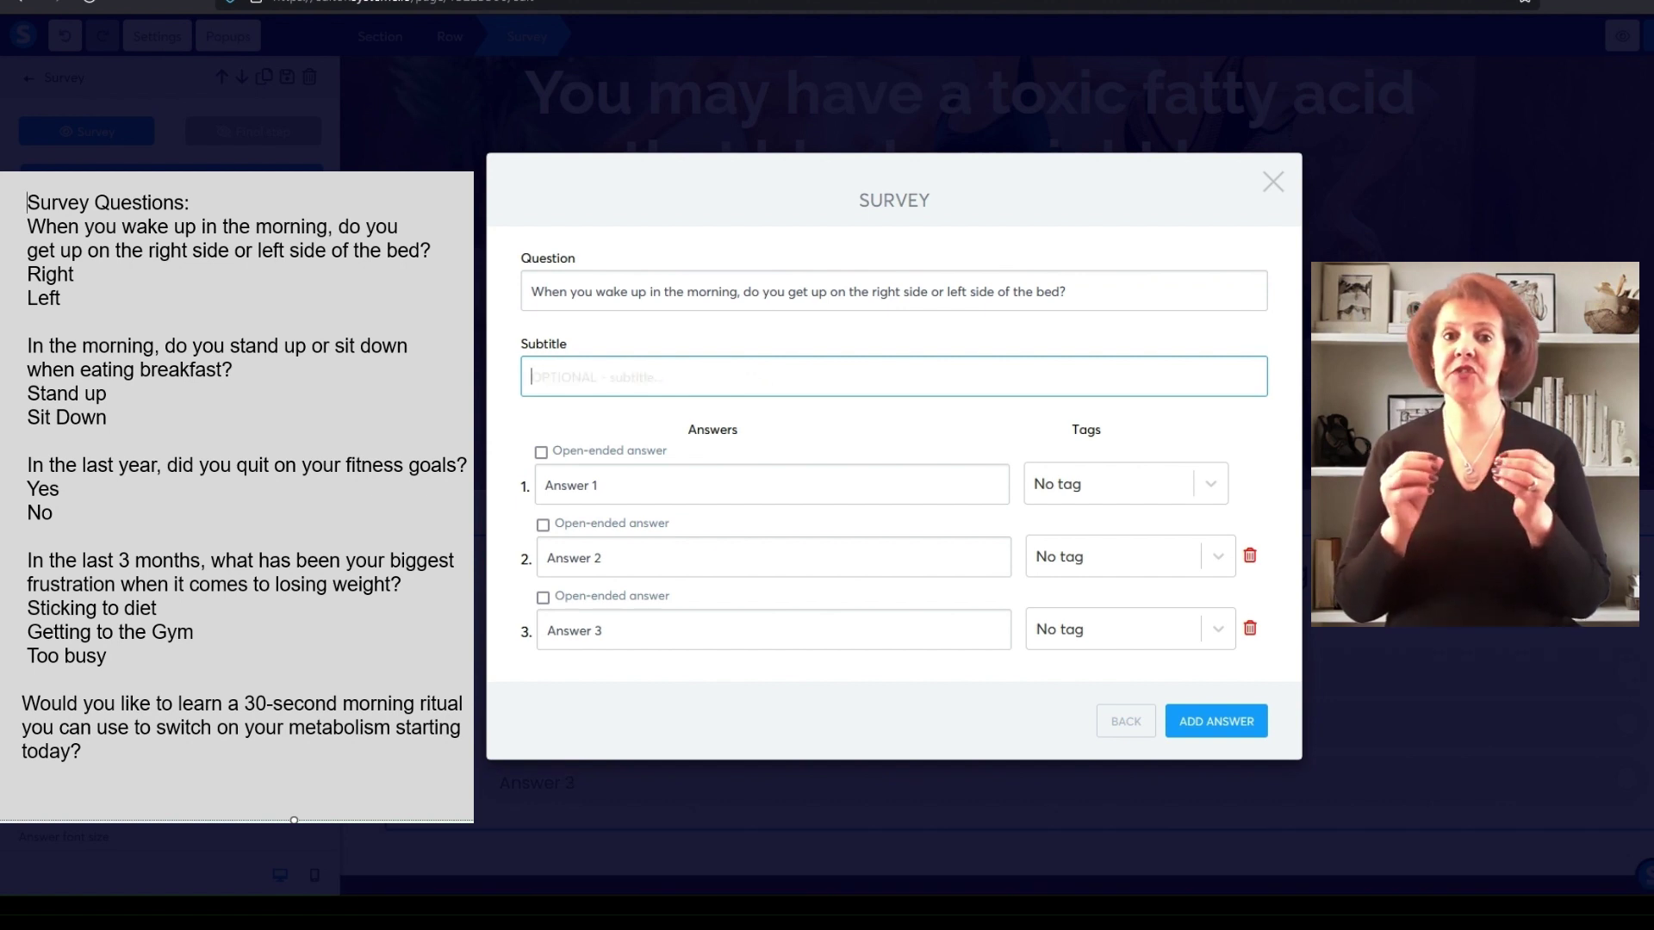
# Set the first question's first answer to "Yes" and its second answer to "No"
pyautogui.click(732, 489)
pyautogui.press('BackSpace')
pyautogui.press('BackSpace')
pyautogui.press('BackSpace')
pyautogui.press('BackSpace')
pyautogui.press('BackSpace')
pyautogui.press('BackSpace')
pyautogui.press('BackSpace')
pyautogui.press('BackSpace')
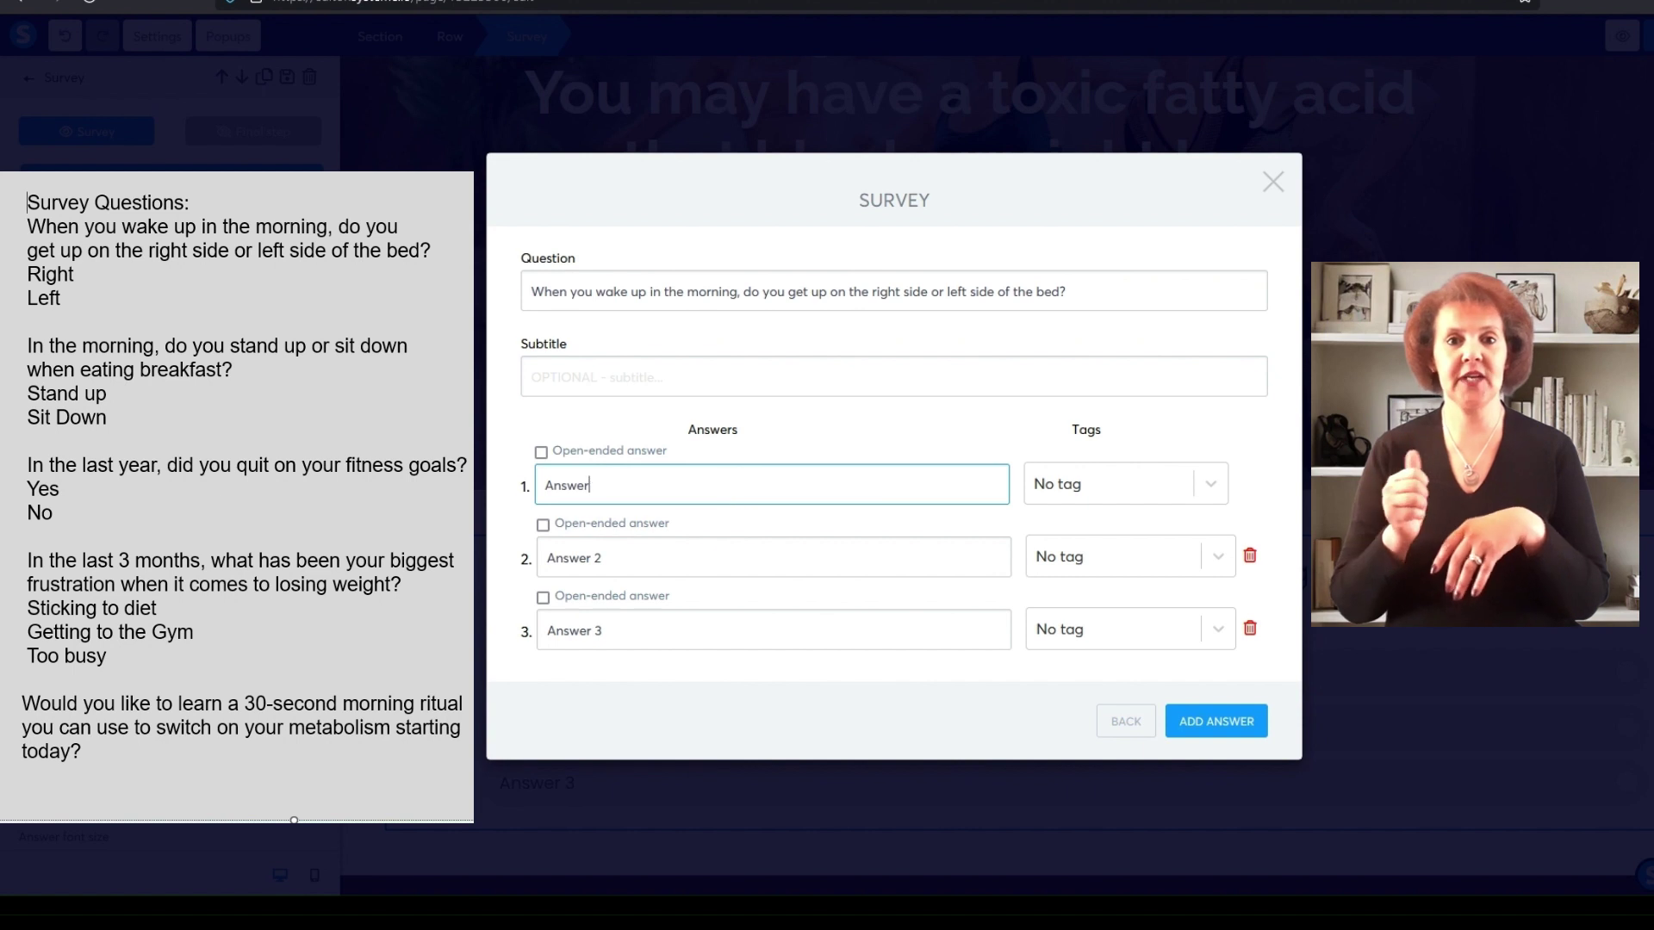
pyautogui.write('Yes')
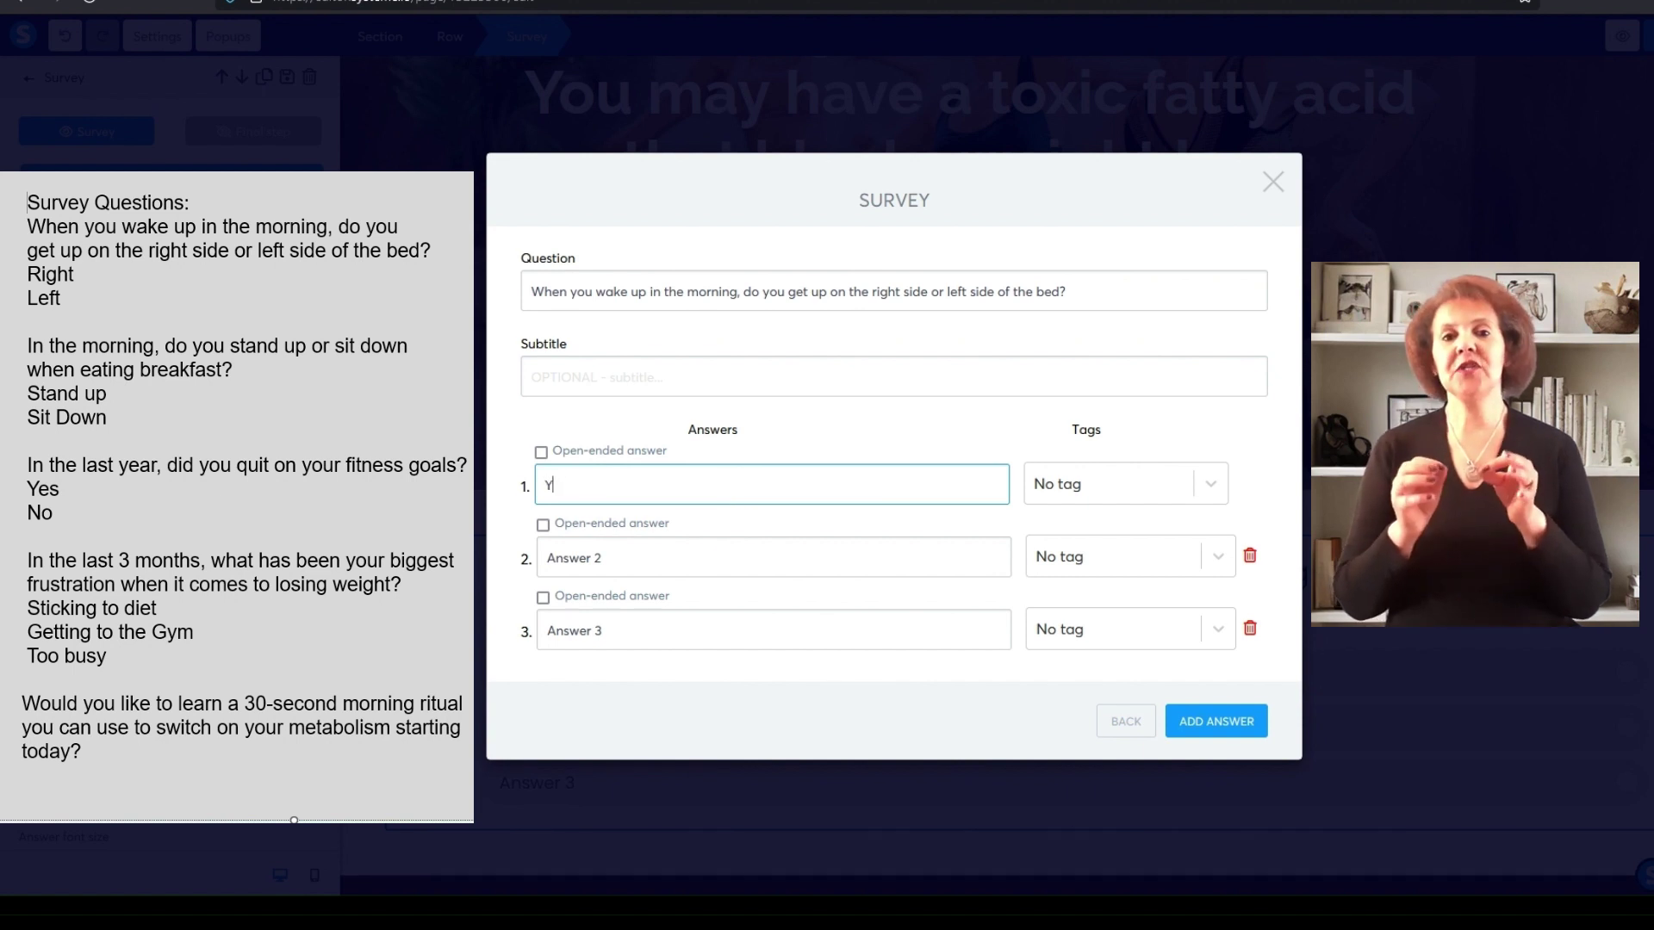
pyautogui.click(637, 556)
pyautogui.press('BackSpace')
pyautogui.press('BackSpace')
pyautogui.press('BackSpace')
pyautogui.press('BackSpace')
pyautogui.press('BackSpace')
pyautogui.press('BackSpace')
pyautogui.press('BackSpace')
pyautogui.press('BackSpace')
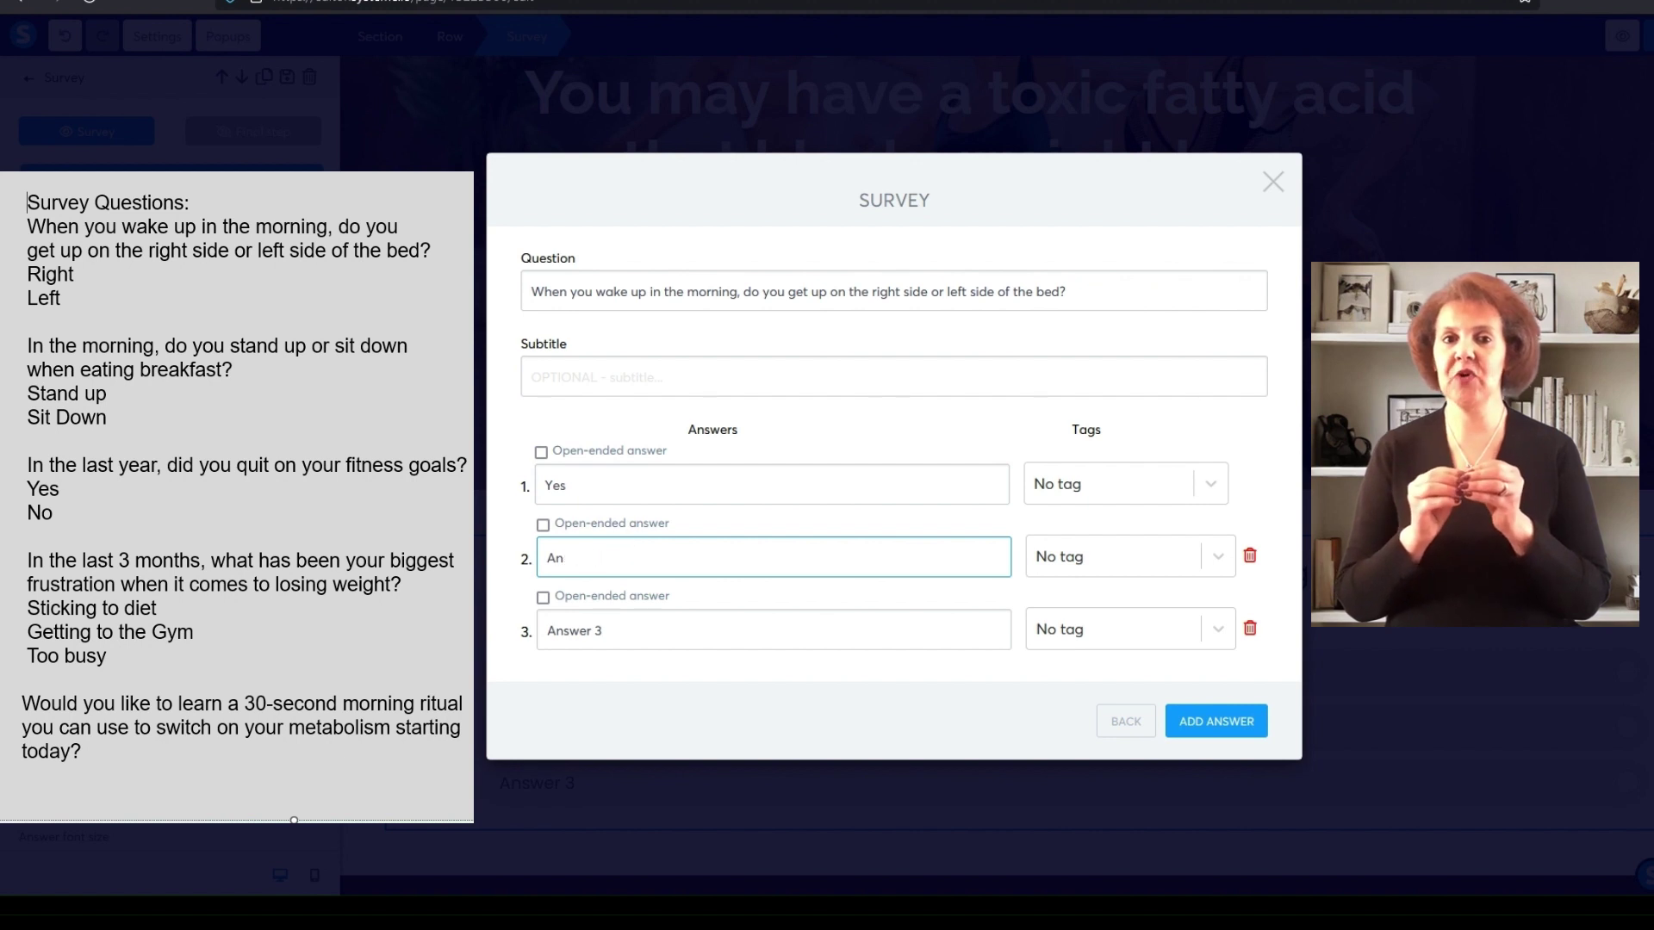
pyautogui.write('No')
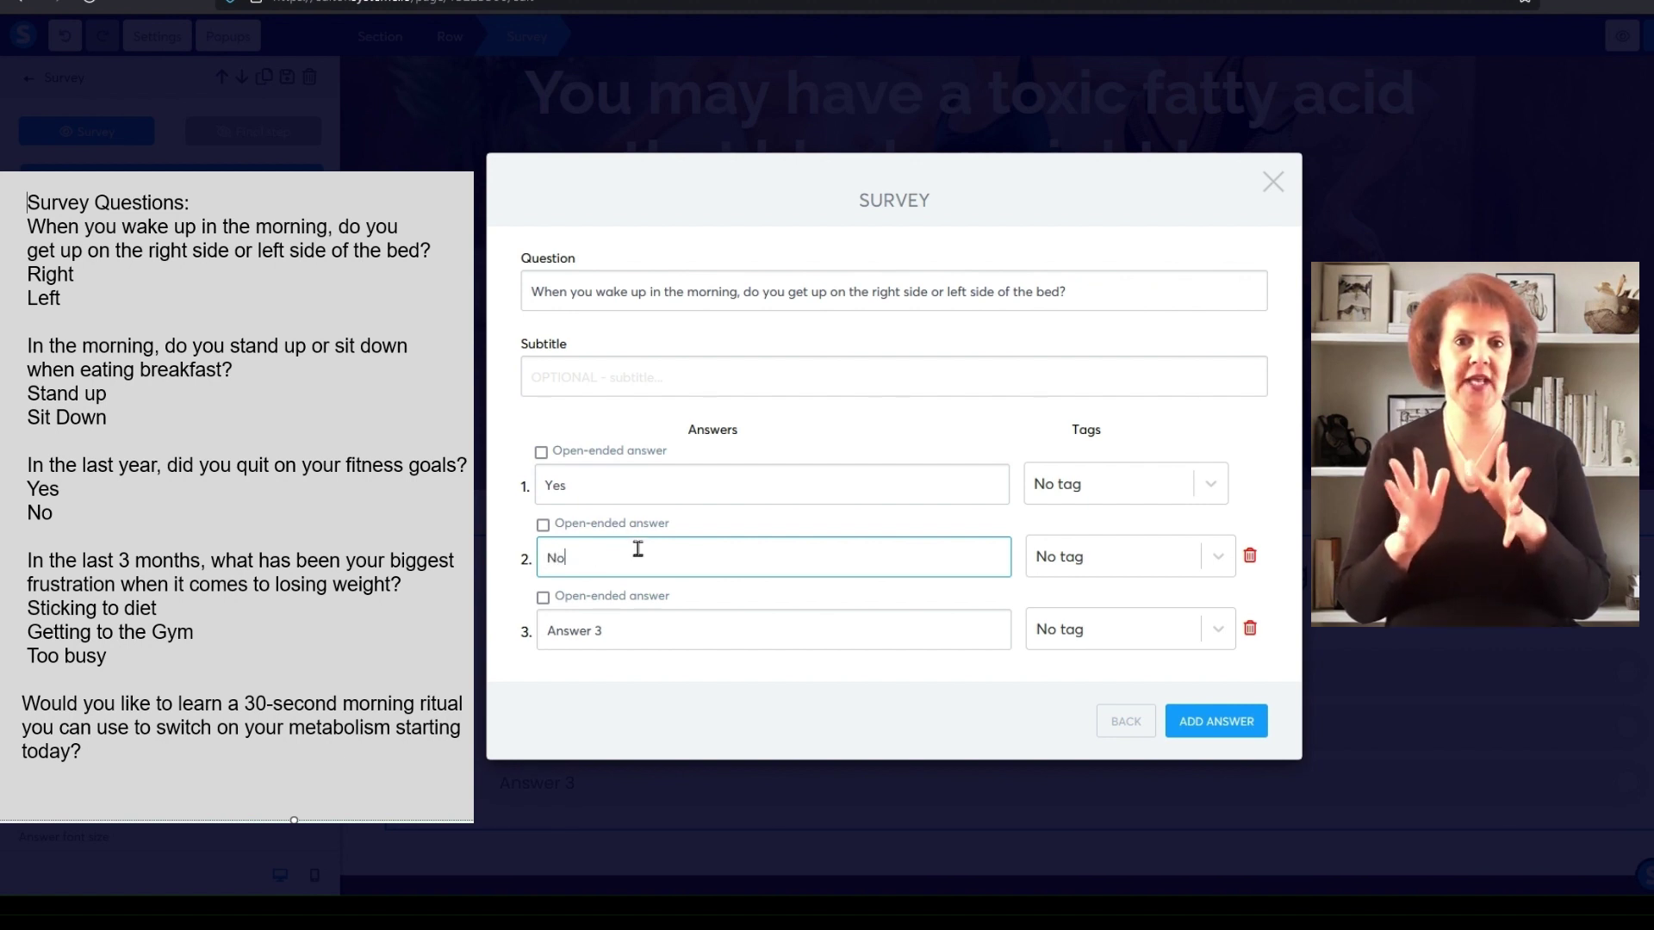
# Add two extra answers to the question, delete every answer except Yes and No, and close the survey editor
pyautogui.click(1234, 730)
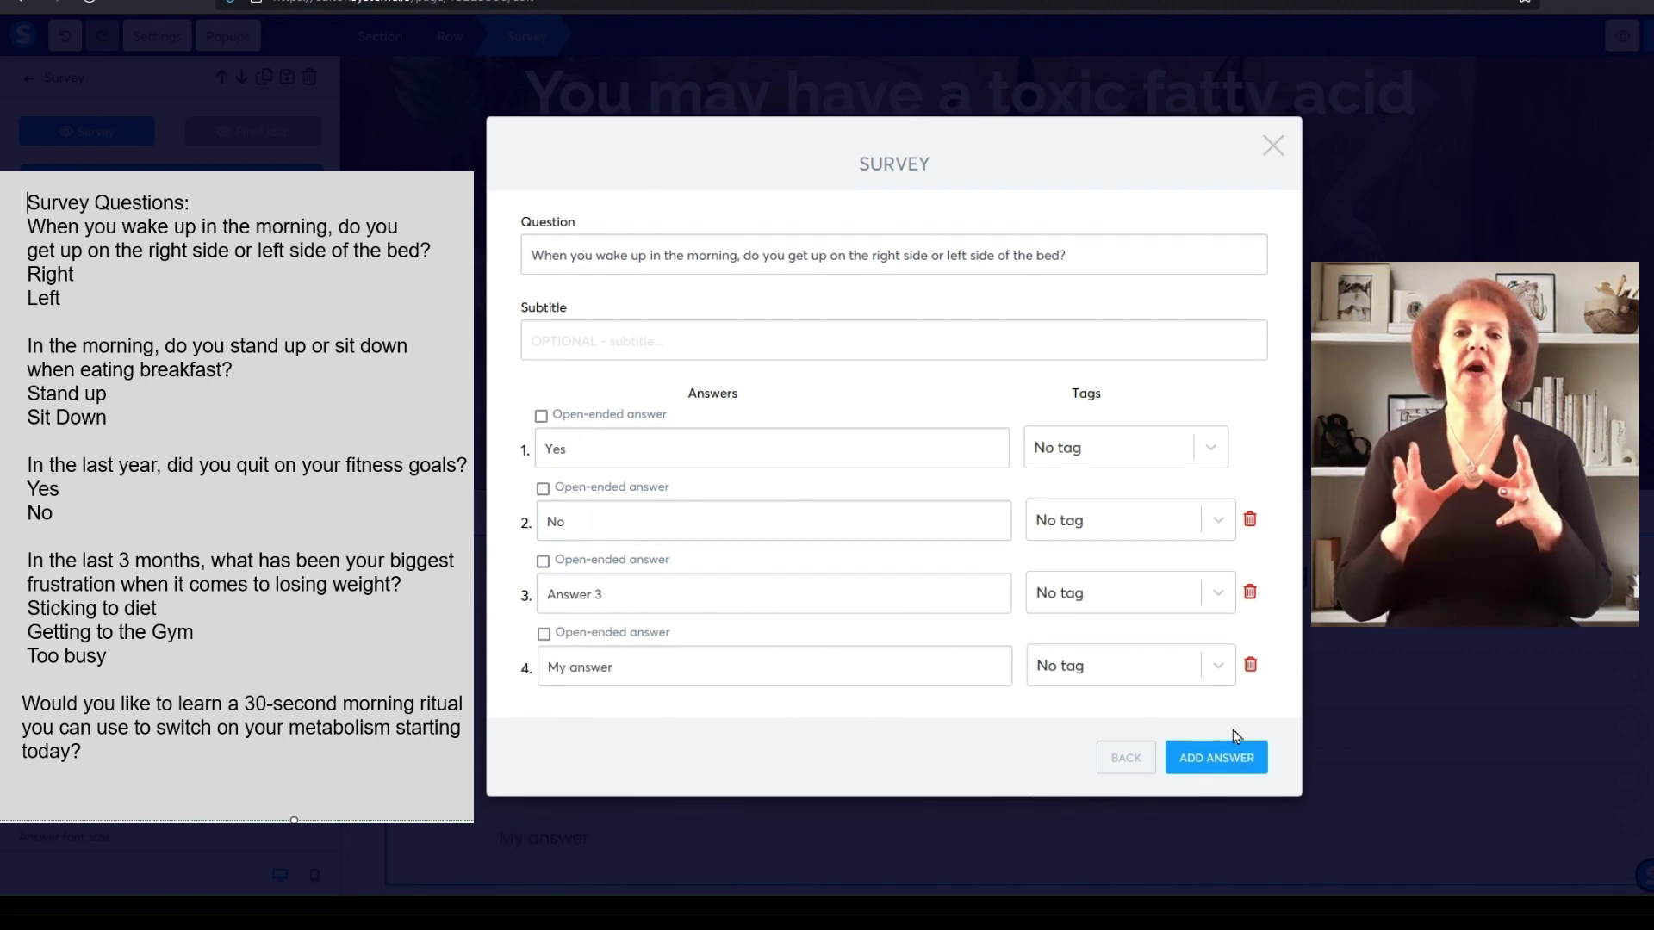
pyautogui.click(1228, 756)
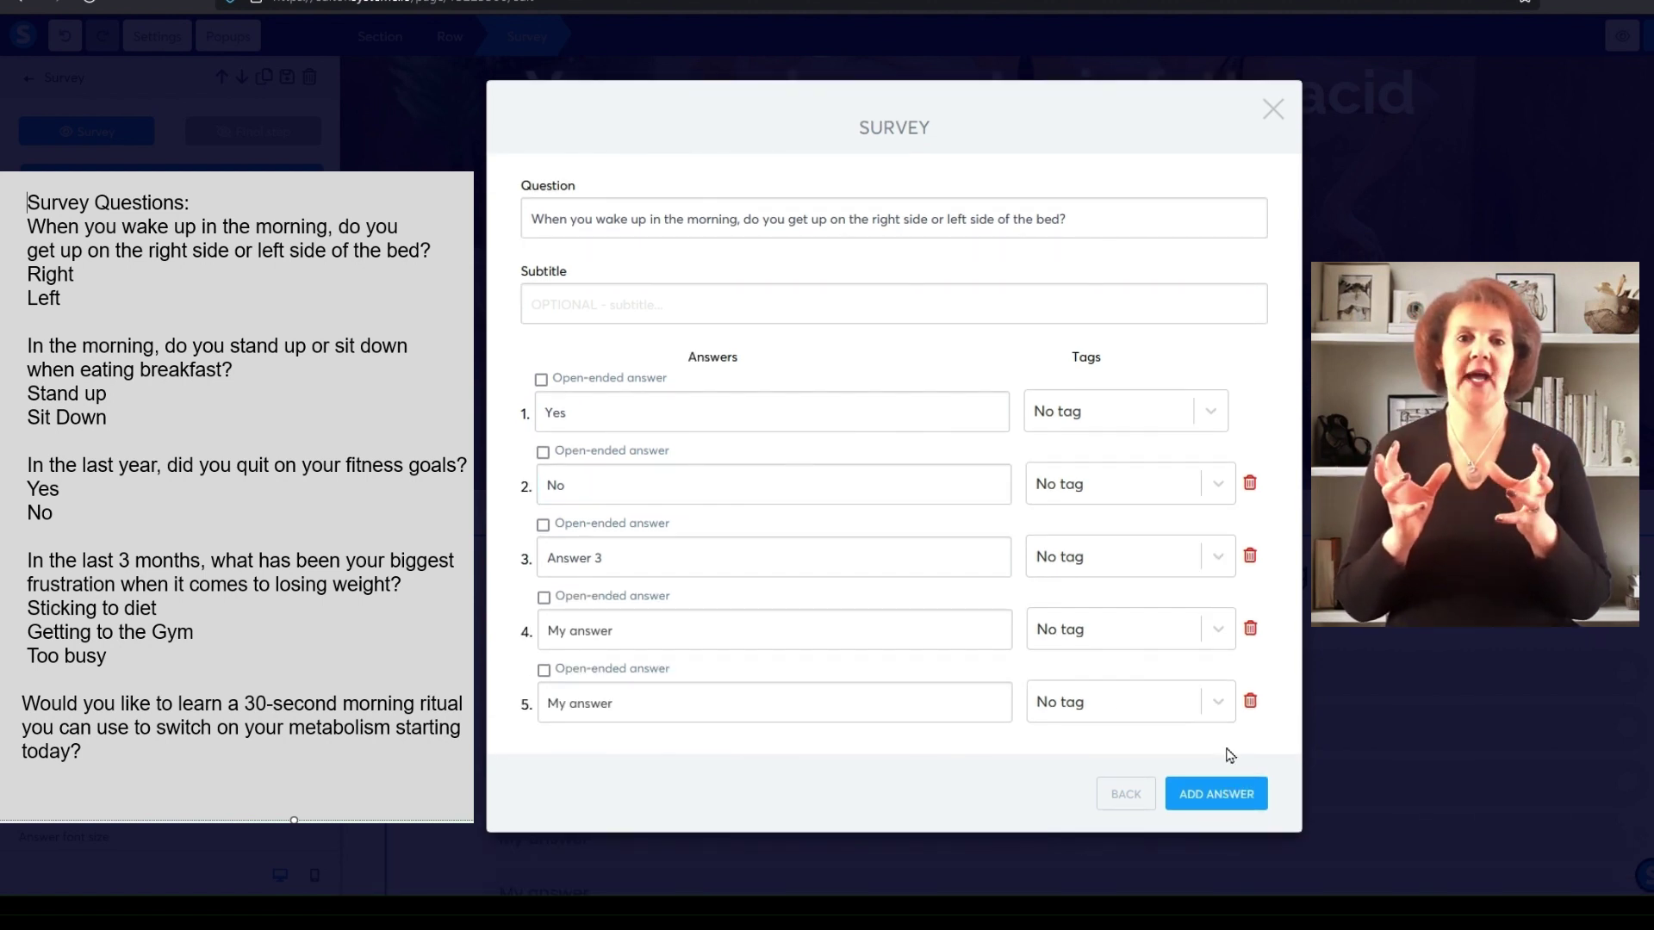
pyautogui.click(1248, 562)
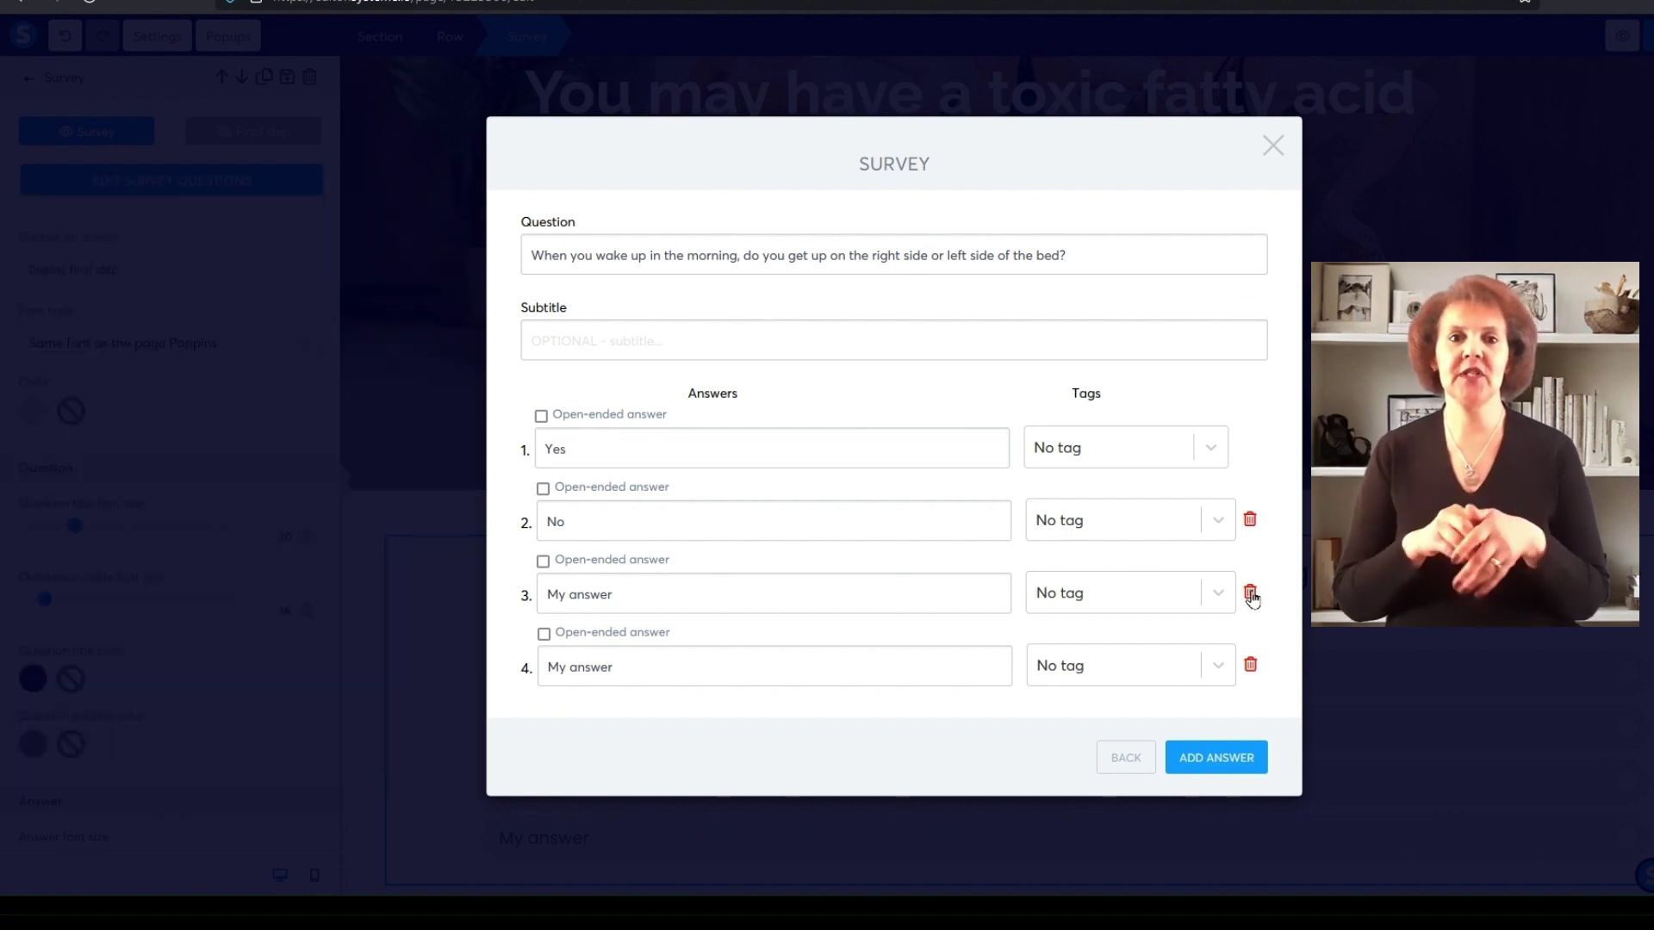
pyautogui.click(1250, 593)
pyautogui.click(1251, 627)
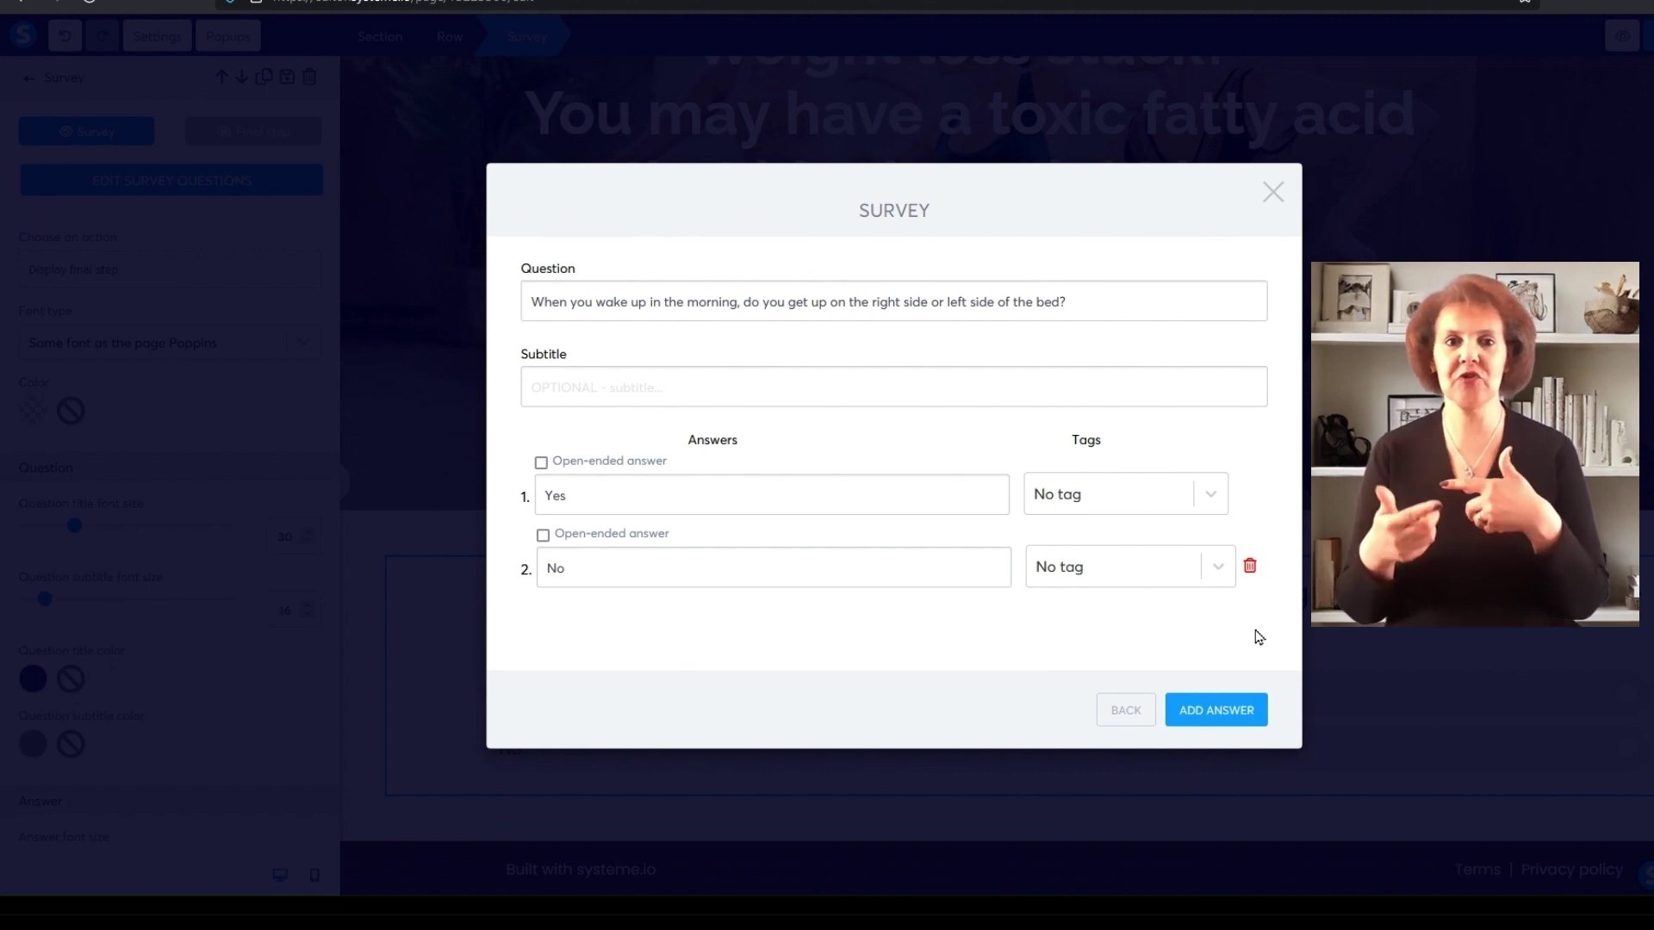
pyautogui.click(1274, 194)
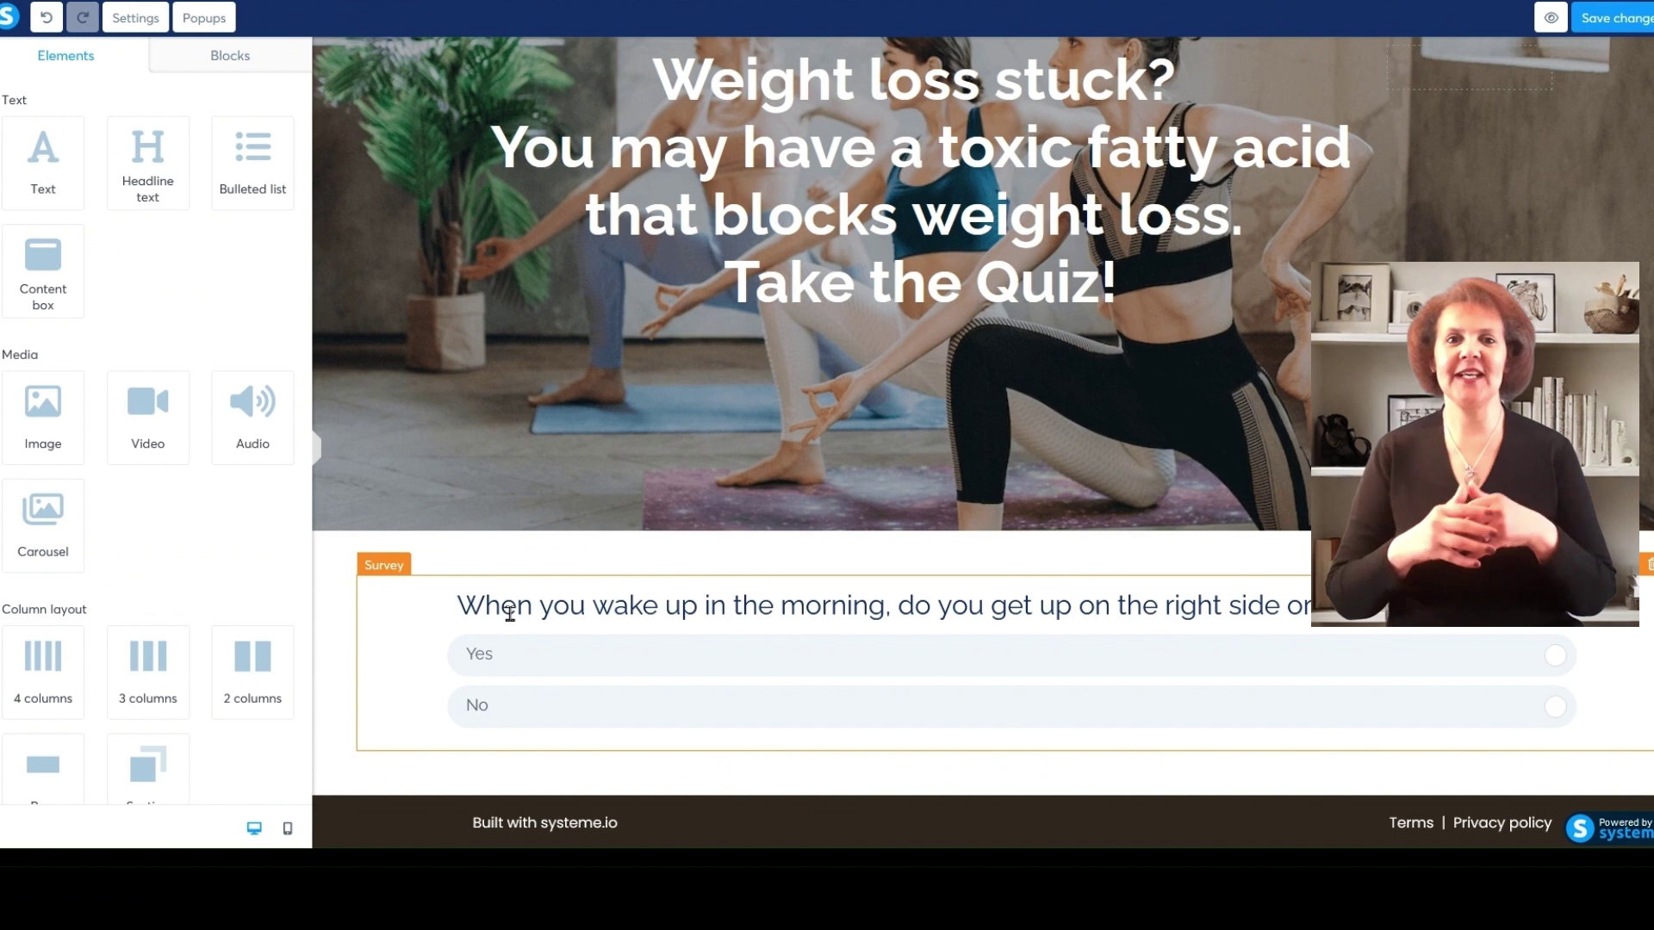
# Add a second survey question reading "In the morning do you stand up or sit down when eating breakfast?" with answers Stand Up and Sit Down
pyautogui.click(509, 613)
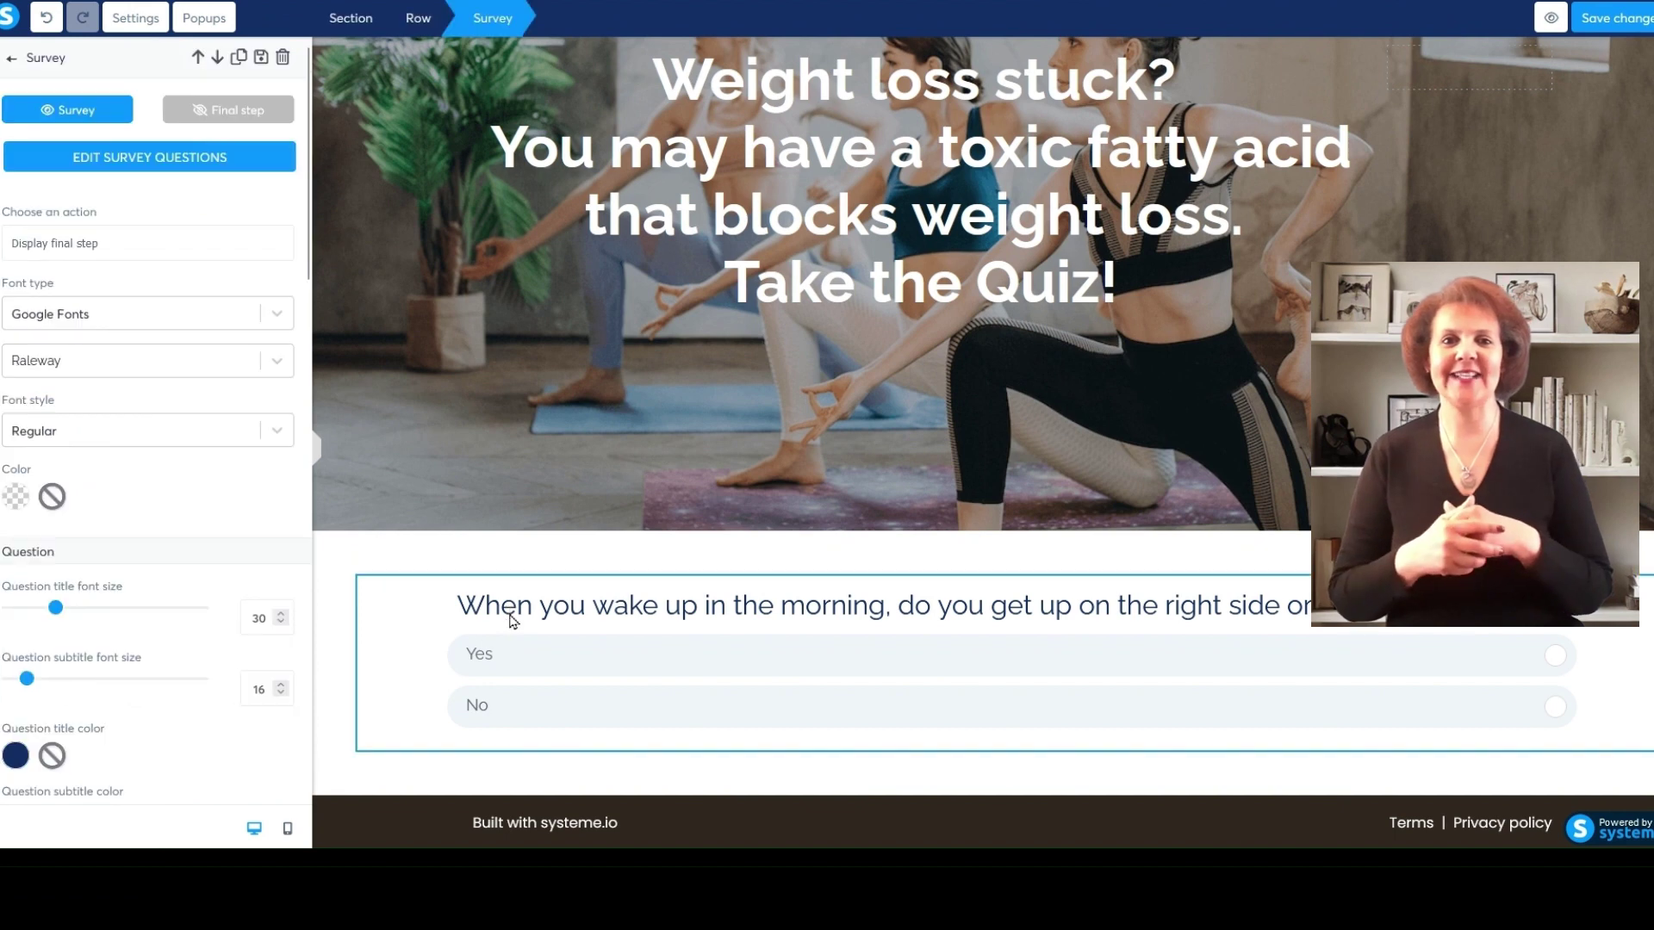
pyautogui.click(186, 157)
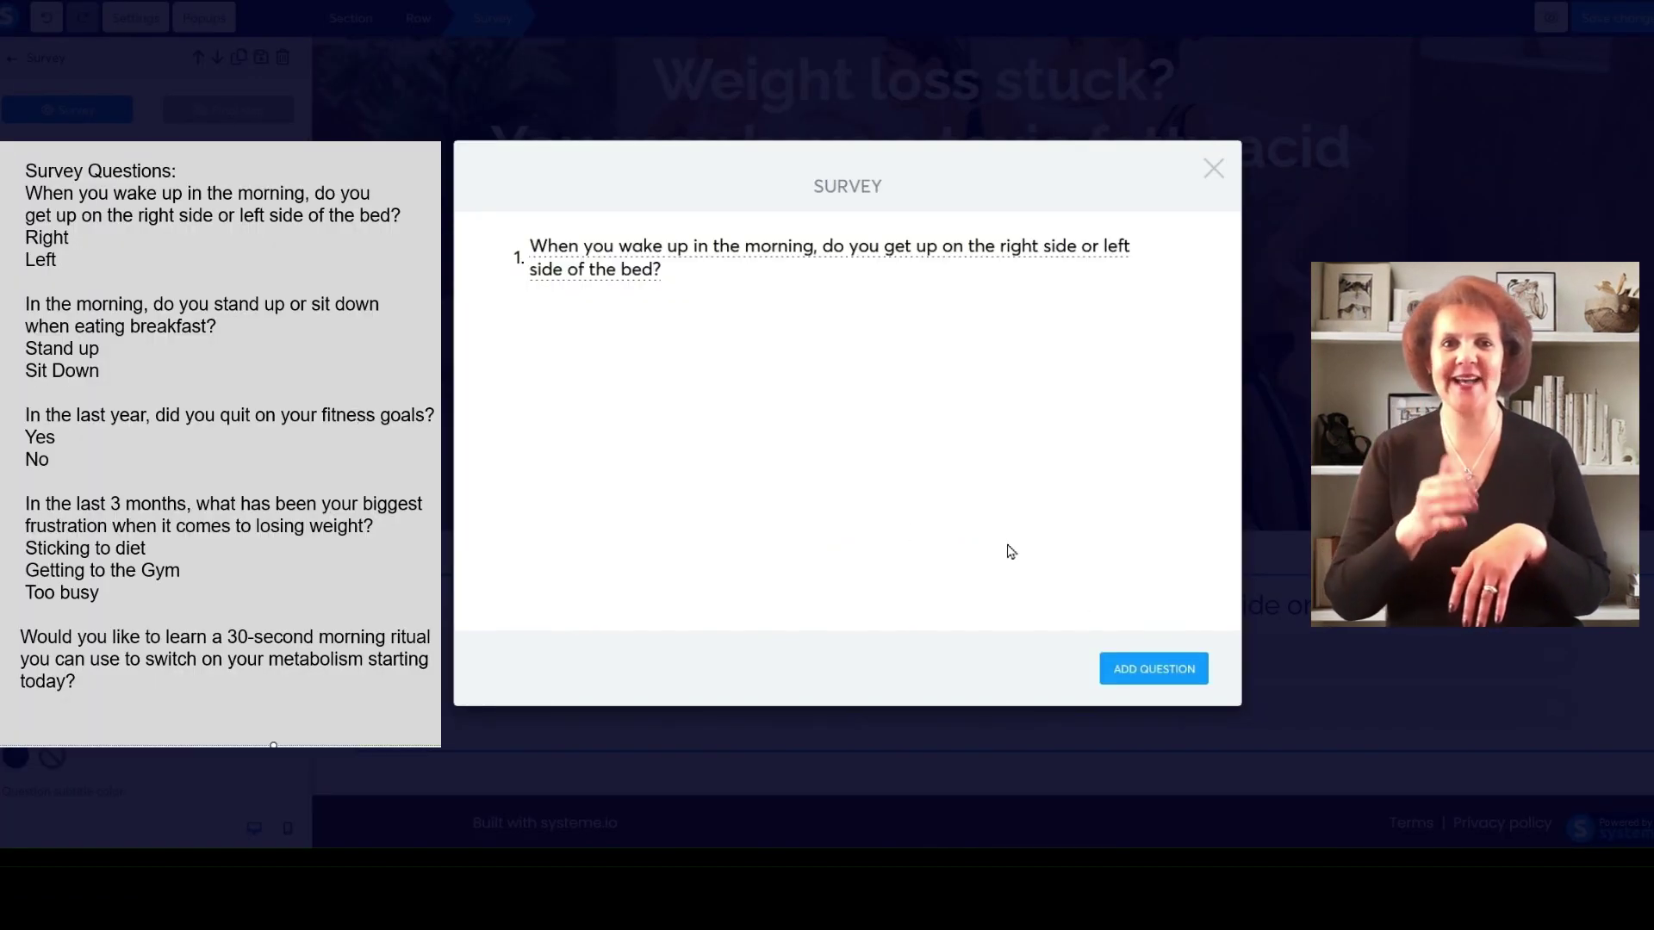
pyautogui.click(1123, 671)
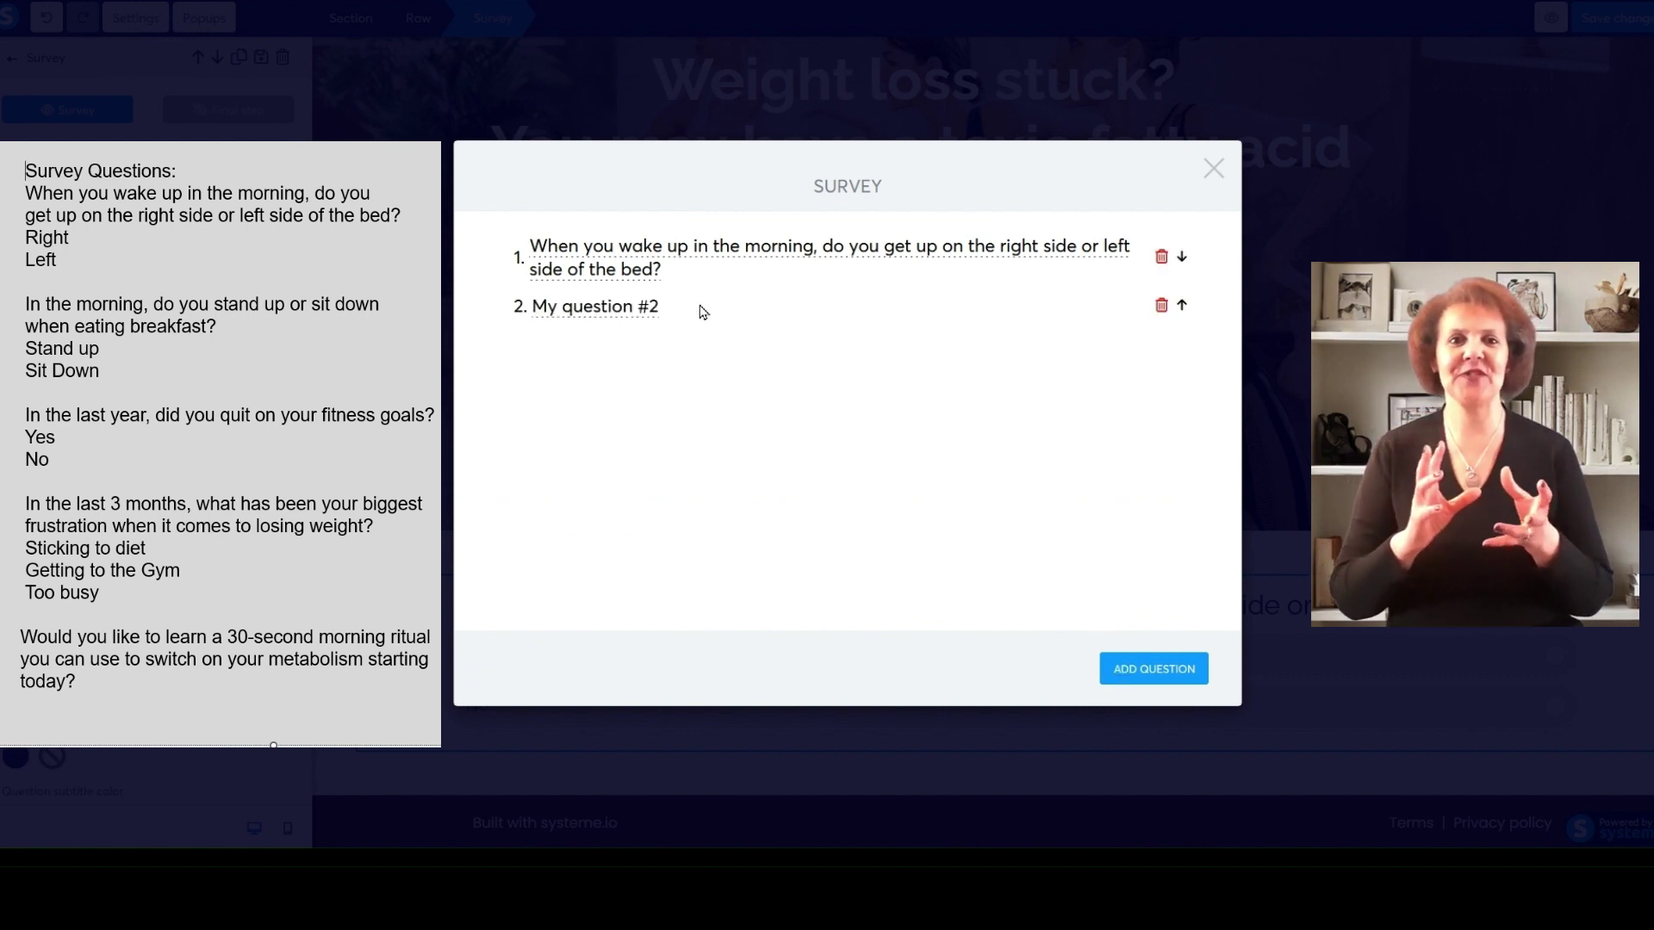
pyautogui.click(627, 305)
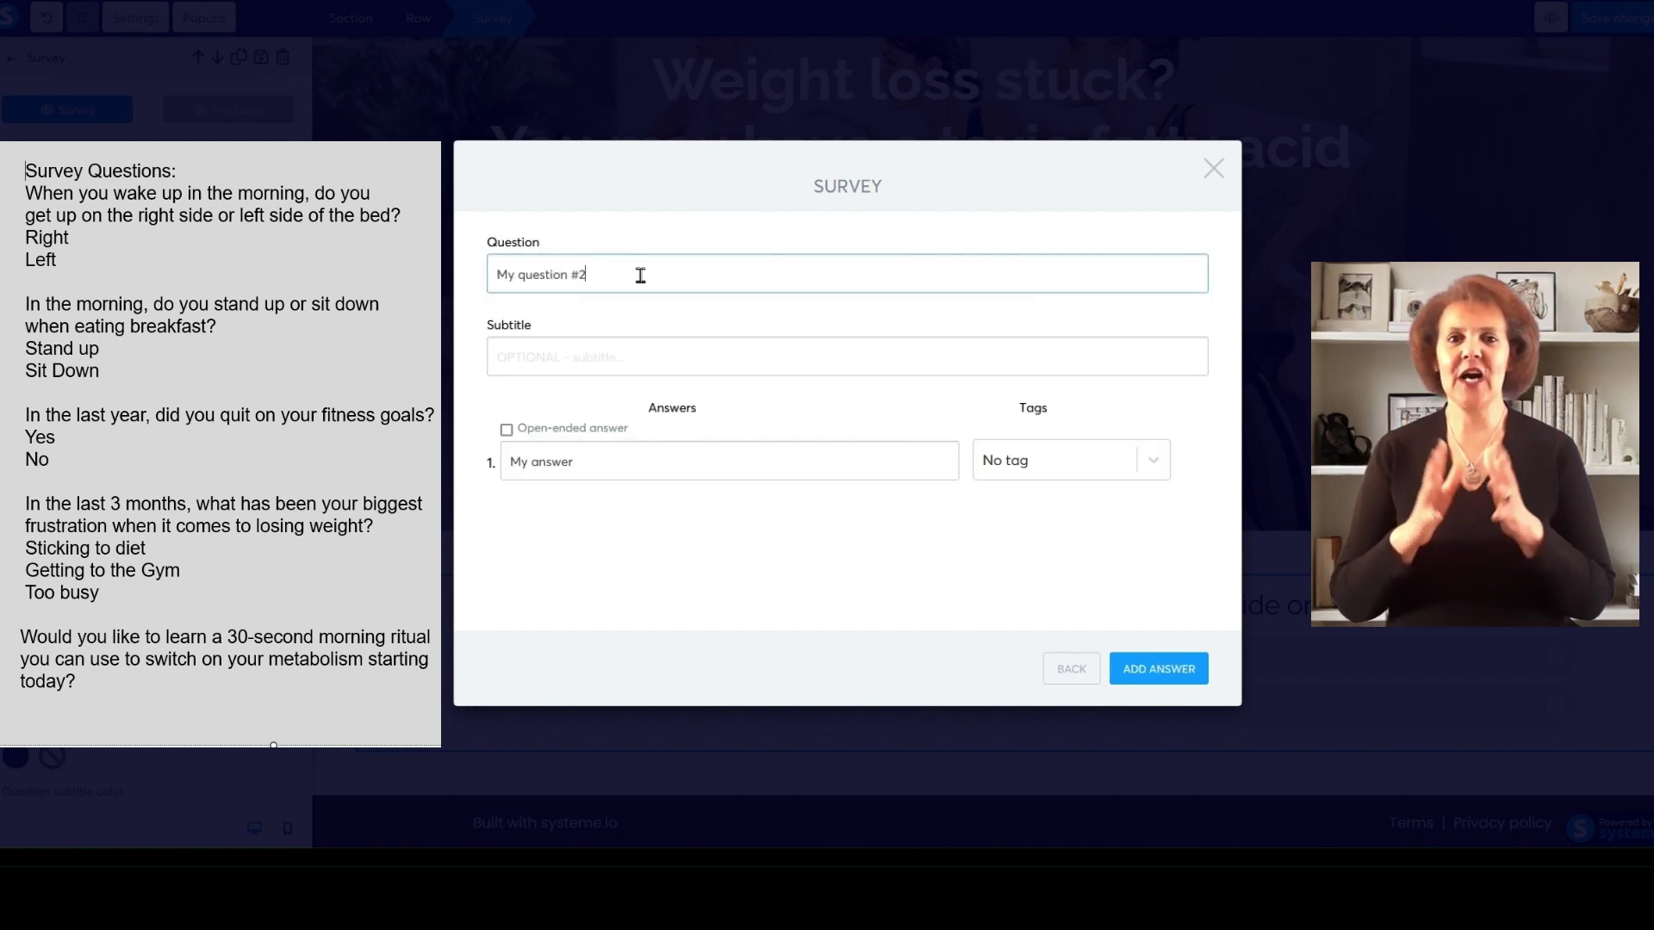
pyautogui.click(640, 275)
pyautogui.press('BackSpace')
pyautogui.press('BackSpace')
pyautogui.press('BackSpace')
pyautogui.press('BackSpace')
pyautogui.press('BackSpace')
pyautogui.press('BackSpace')
pyautogui.press('BackSpace')
pyautogui.press('BackSpace')
pyautogui.press('BackSpace')
pyautogui.press('BackSpace')
pyautogui.press('BackSpace')
pyautogui.press('BackSpace')
pyautogui.press('BackSpace')
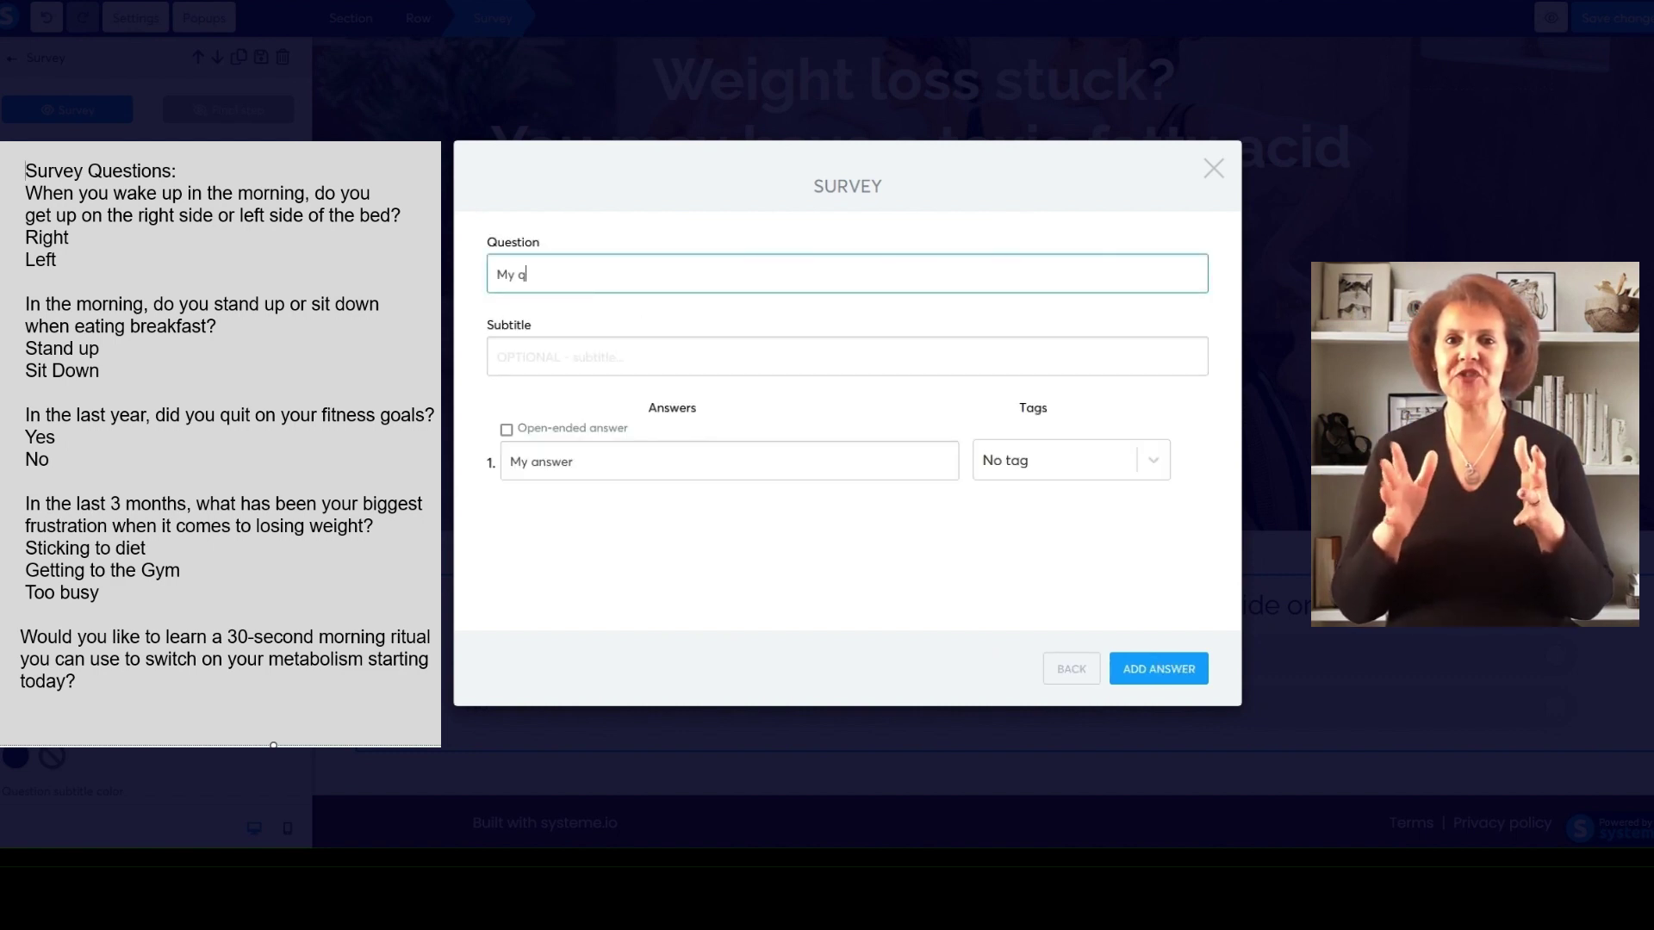
pyautogui.press('BackSpace')
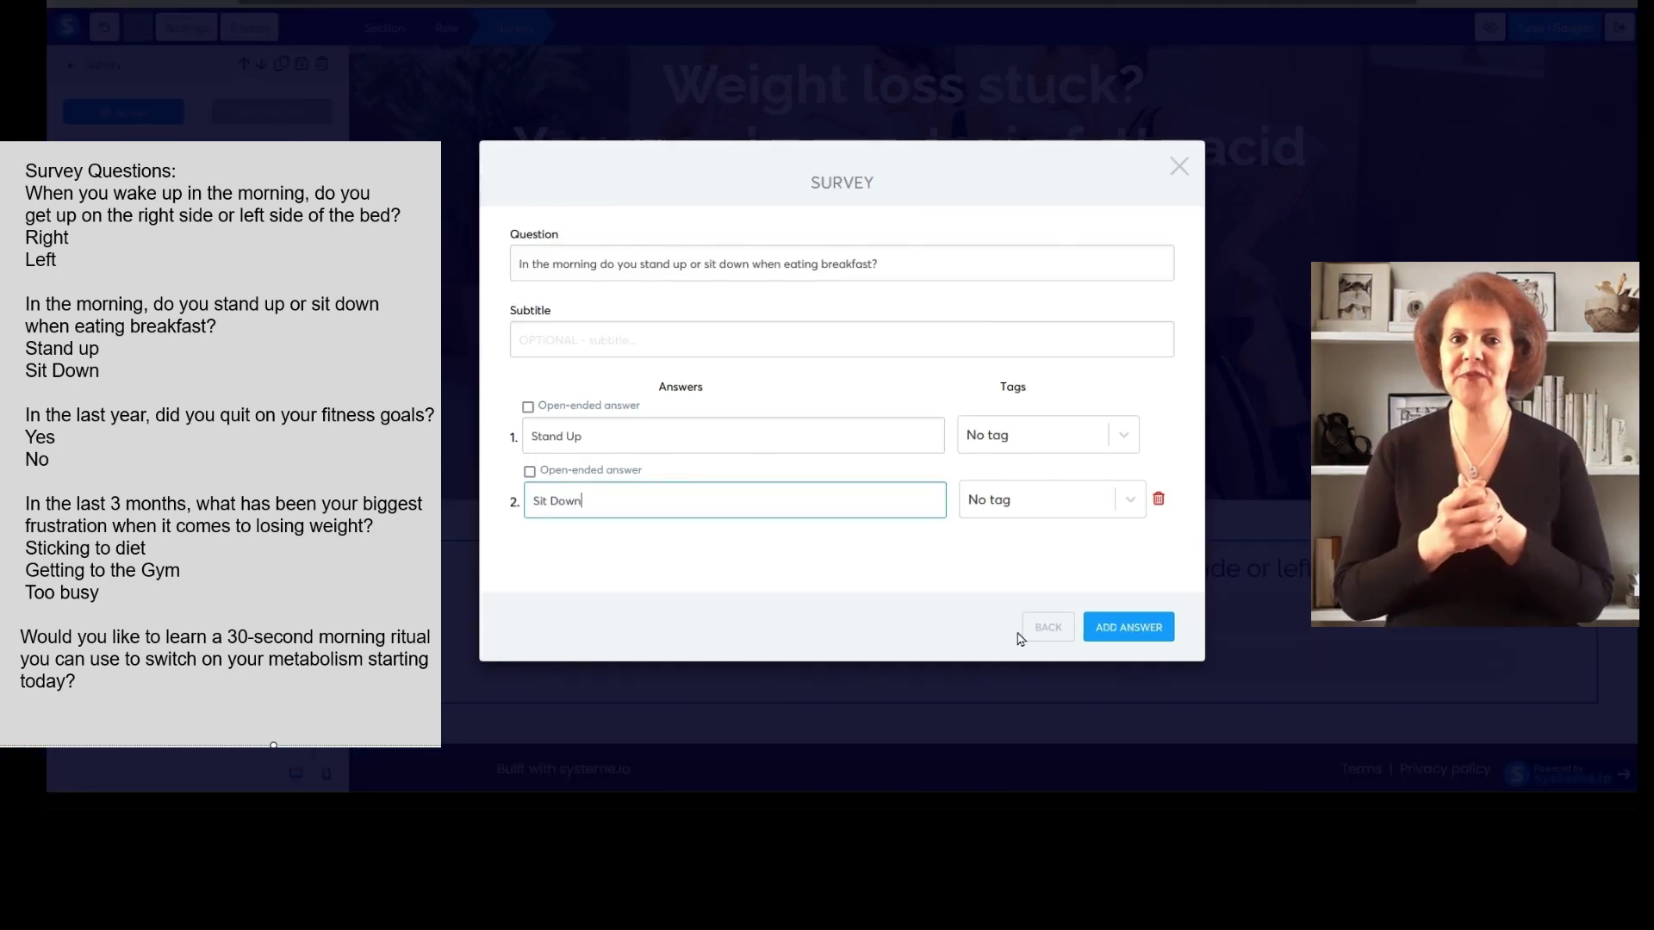
pyautogui.click(1180, 168)
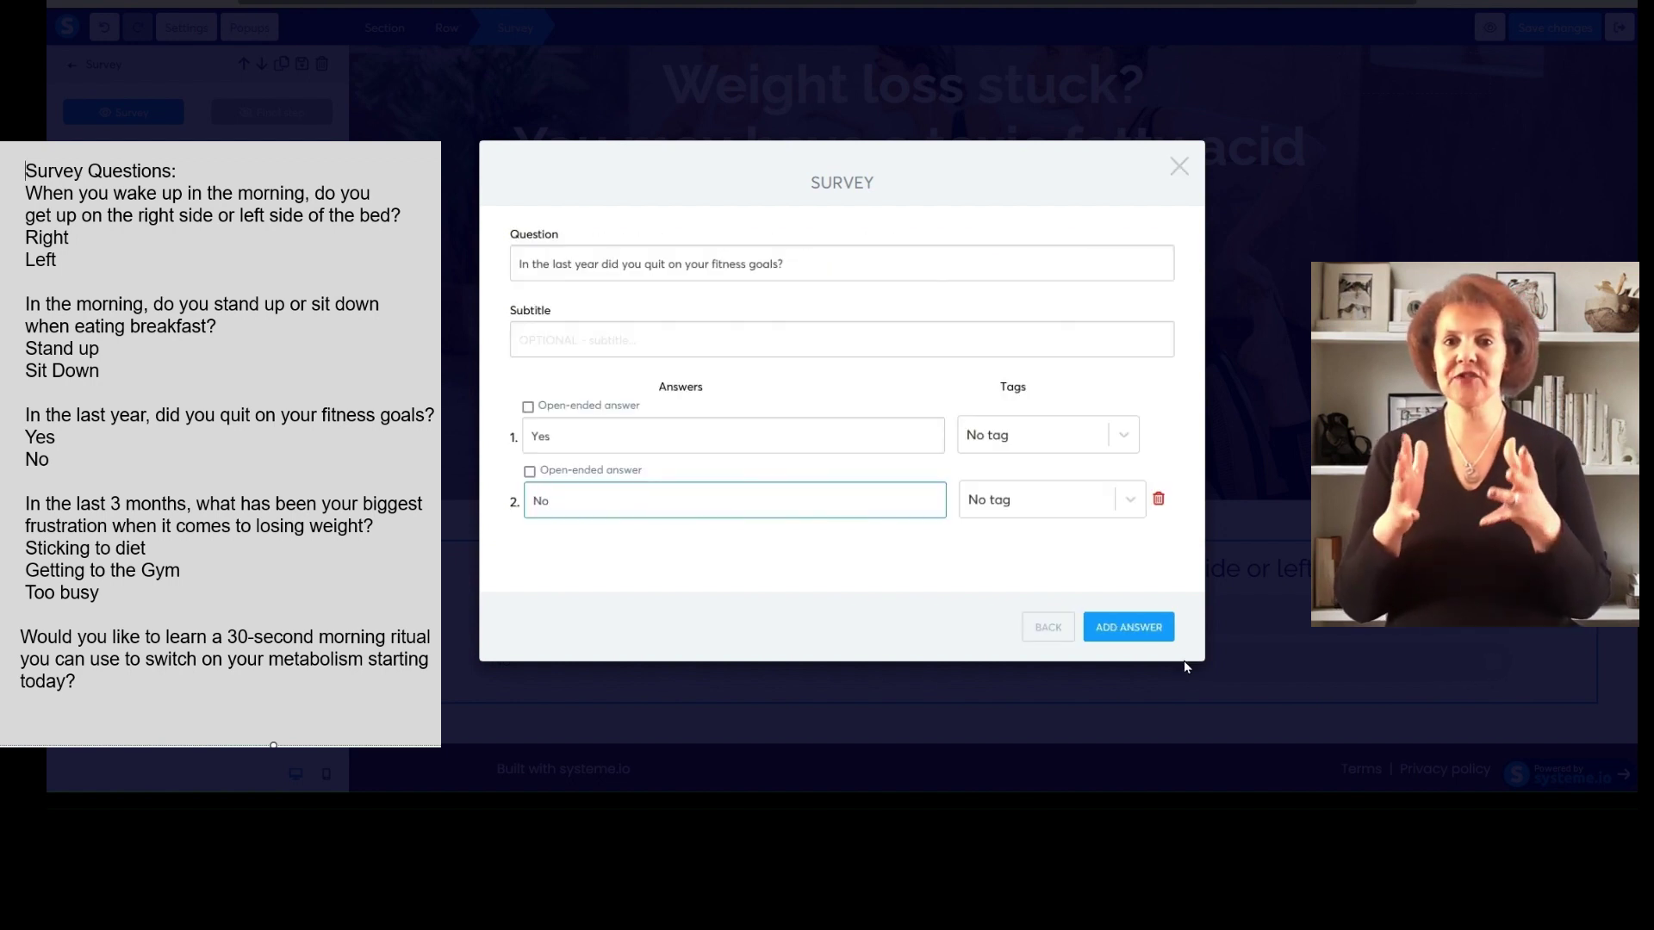
# Add a fifth survey question offering a 30-second morning ritual to switch on your metabolism and help you lose weight, with answers Yes and No
pyautogui.click(1179, 167)
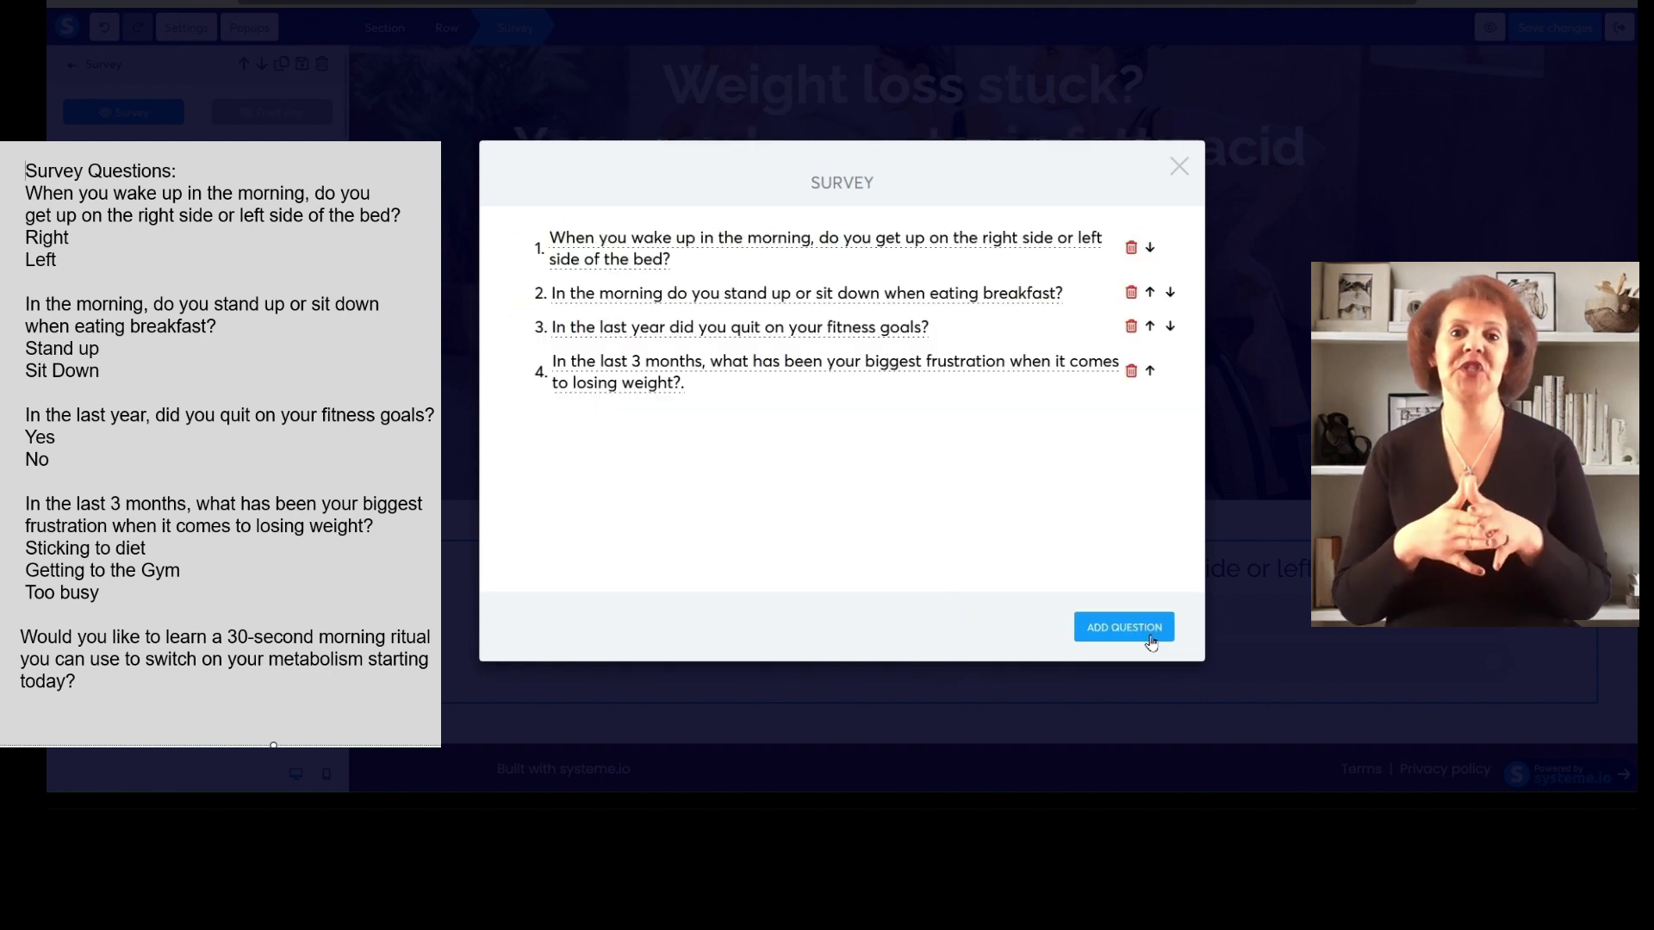
pyautogui.click(1150, 637)
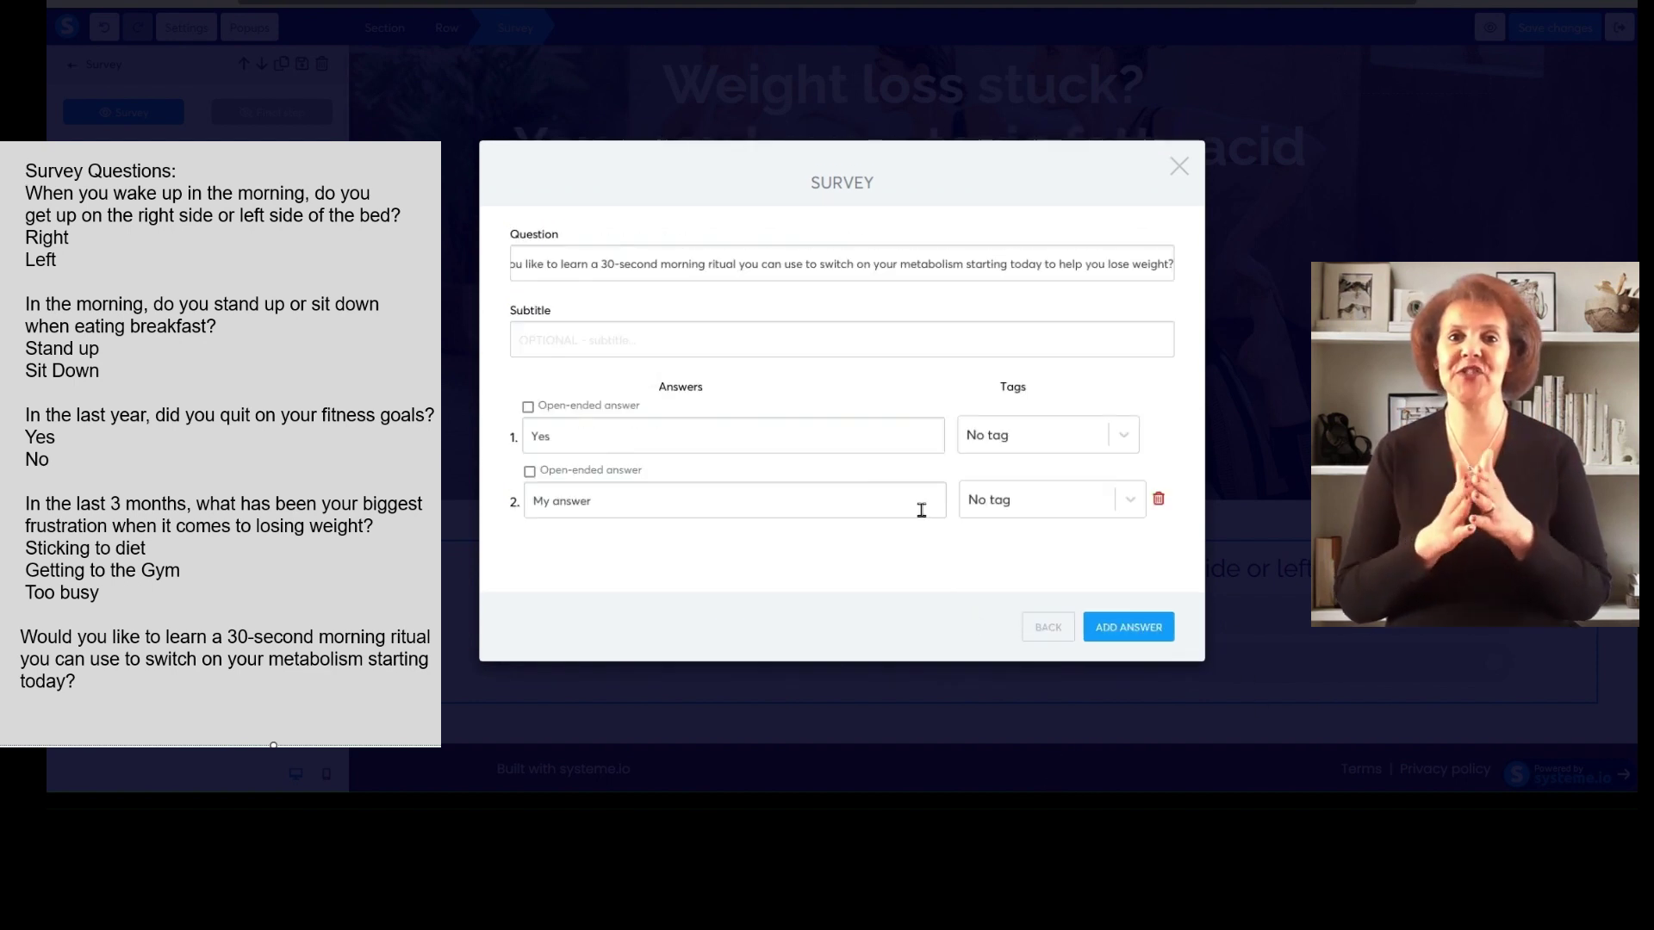
pyautogui.click(913, 503)
pyautogui.press('BackSpace')
pyautogui.press('BackSpace')
pyautogui.press('BackSpace')
pyautogui.press('BackSpace')
pyautogui.press('BackSpace')
pyautogui.press('BackSpace')
pyautogui.press('BackSpace')
pyautogui.press('BackSpace')
pyautogui.press('BackSpace')
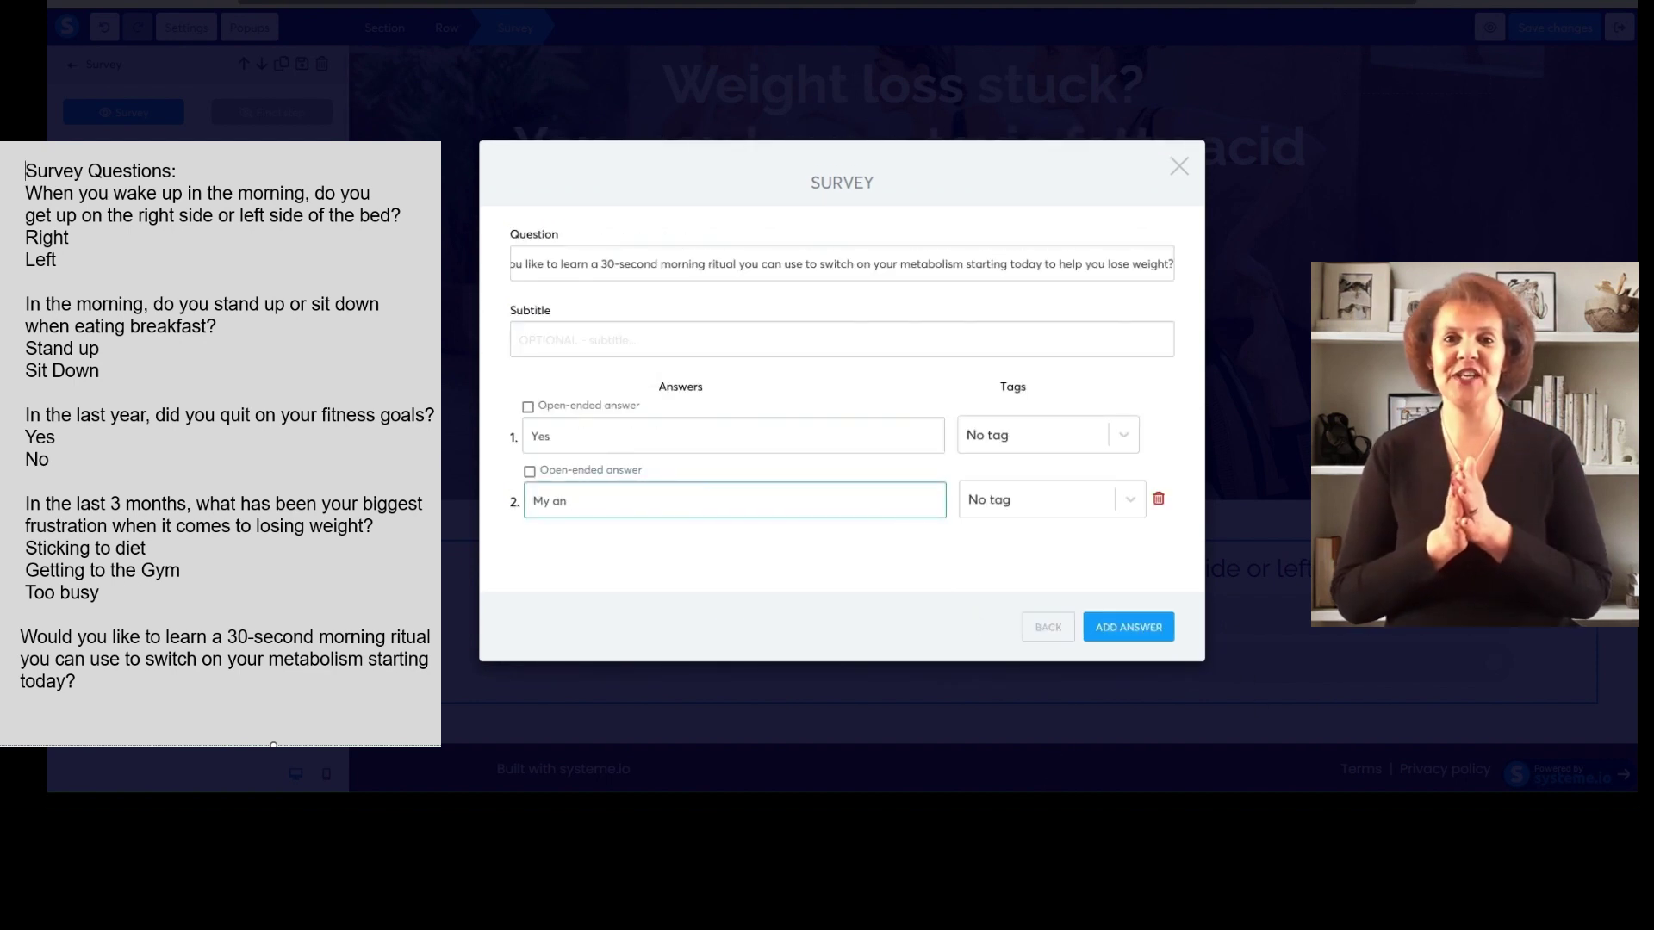
pyautogui.write('No')
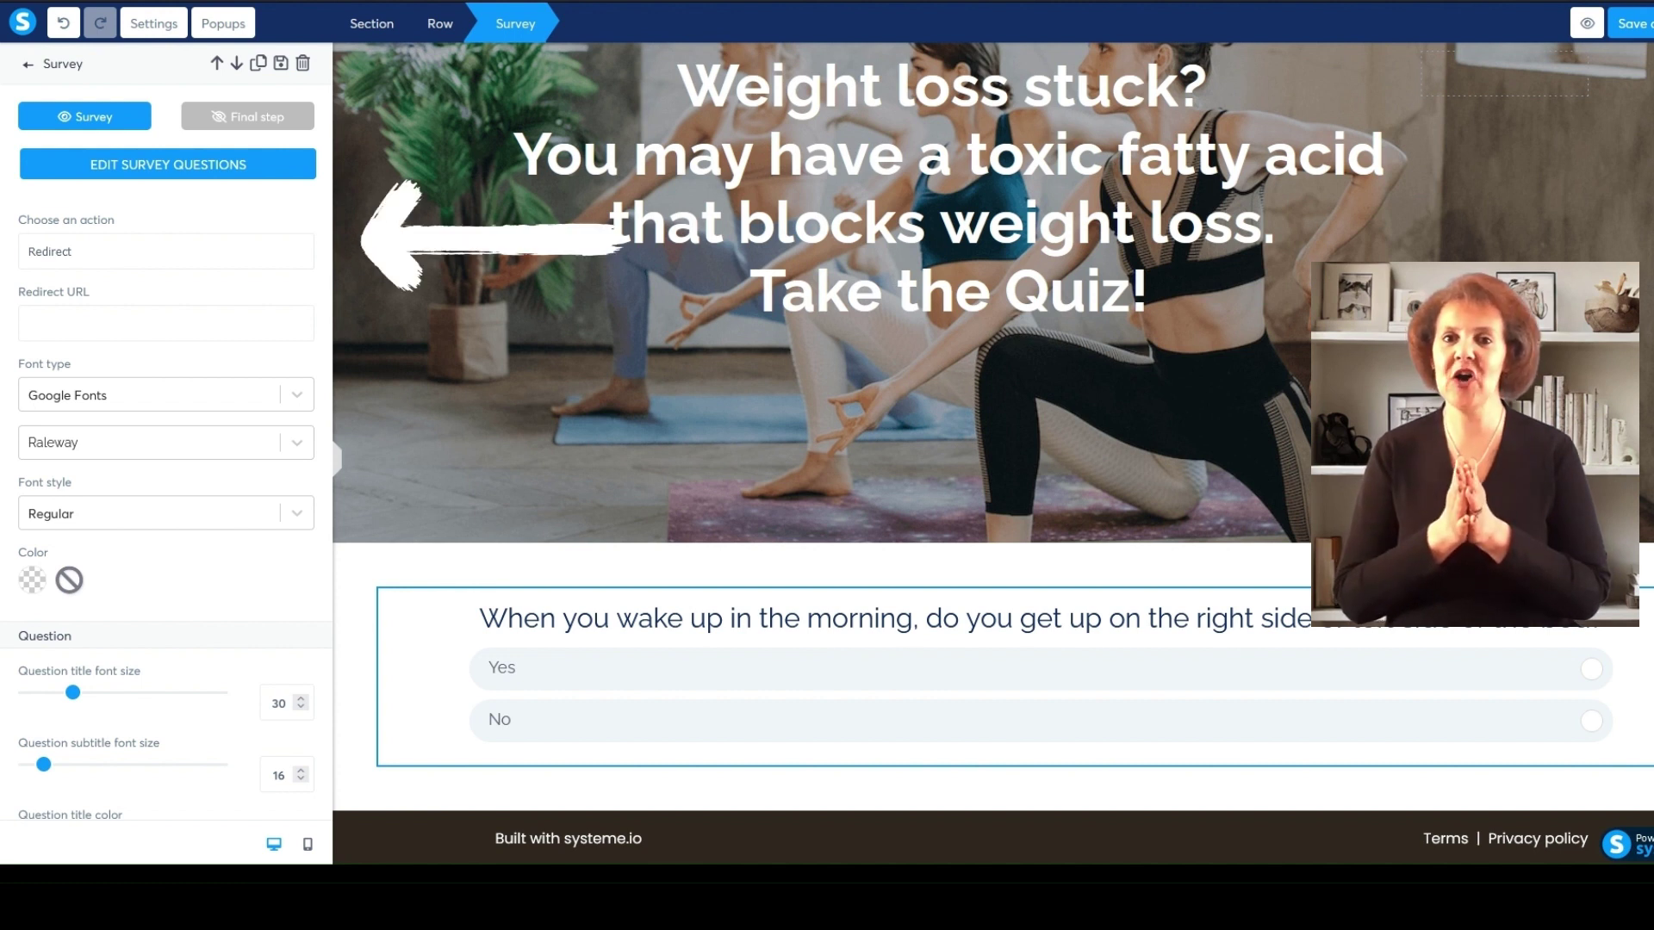
# Set the survey's redirect URL to the ClickBank affiliate hop link and save the page changes
pyautogui.click(126, 322)
pyautogui.write('https://69854gkxt5tihqgdj378gabw6b.hop.clickbank.net')
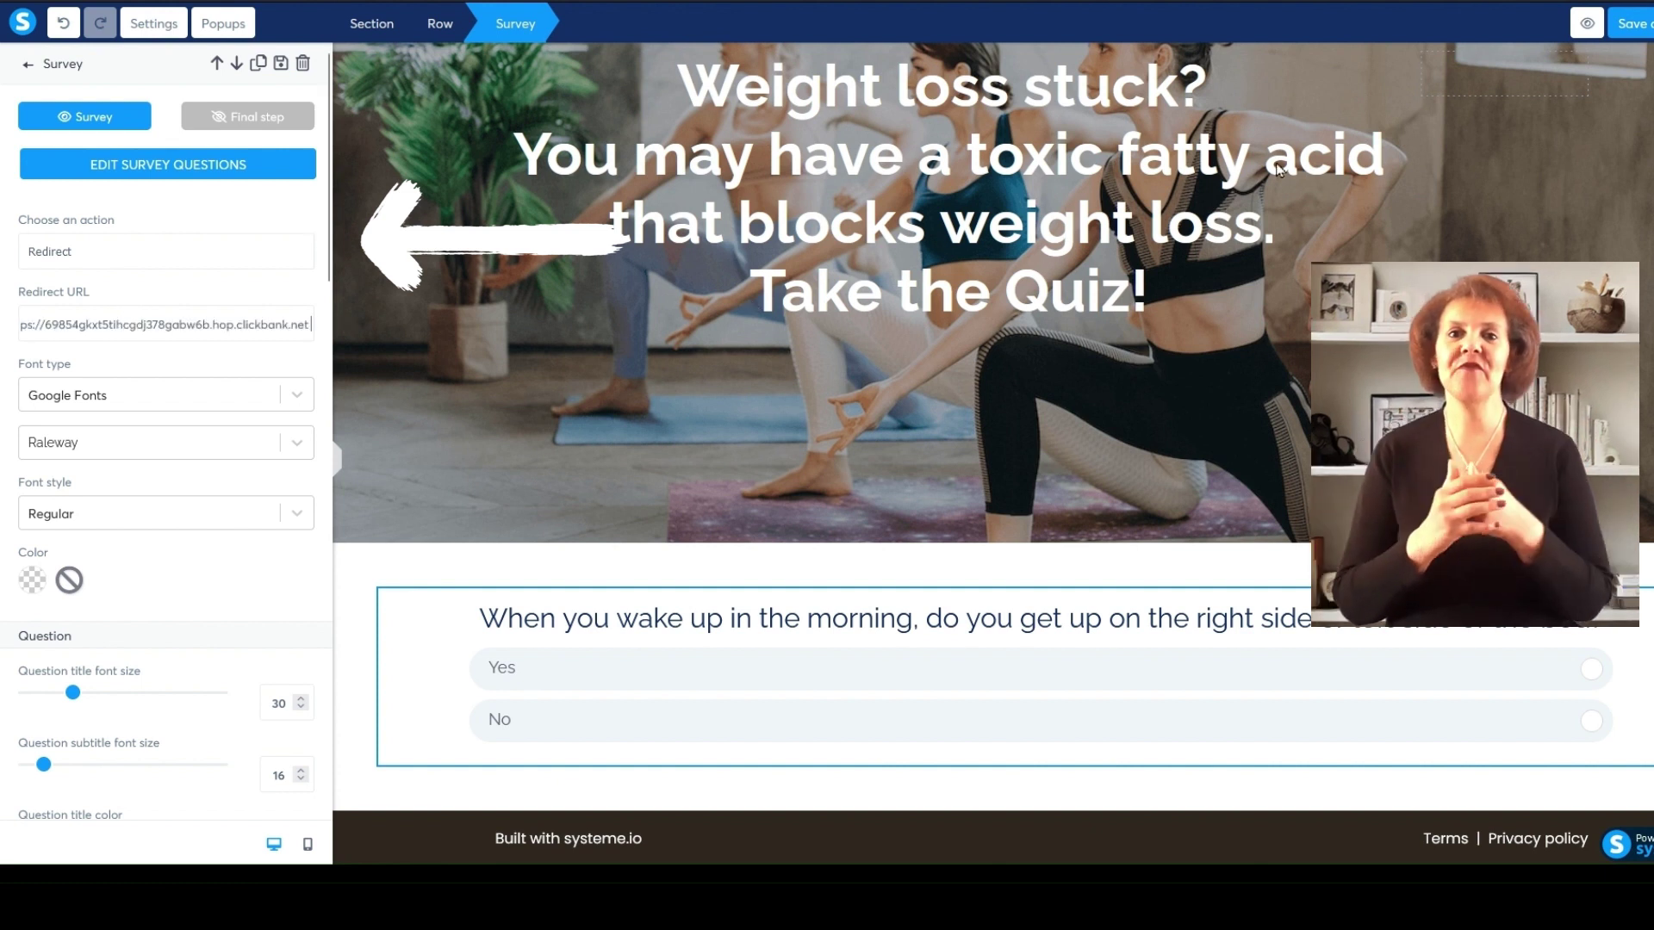
pyautogui.click(1637, 25)
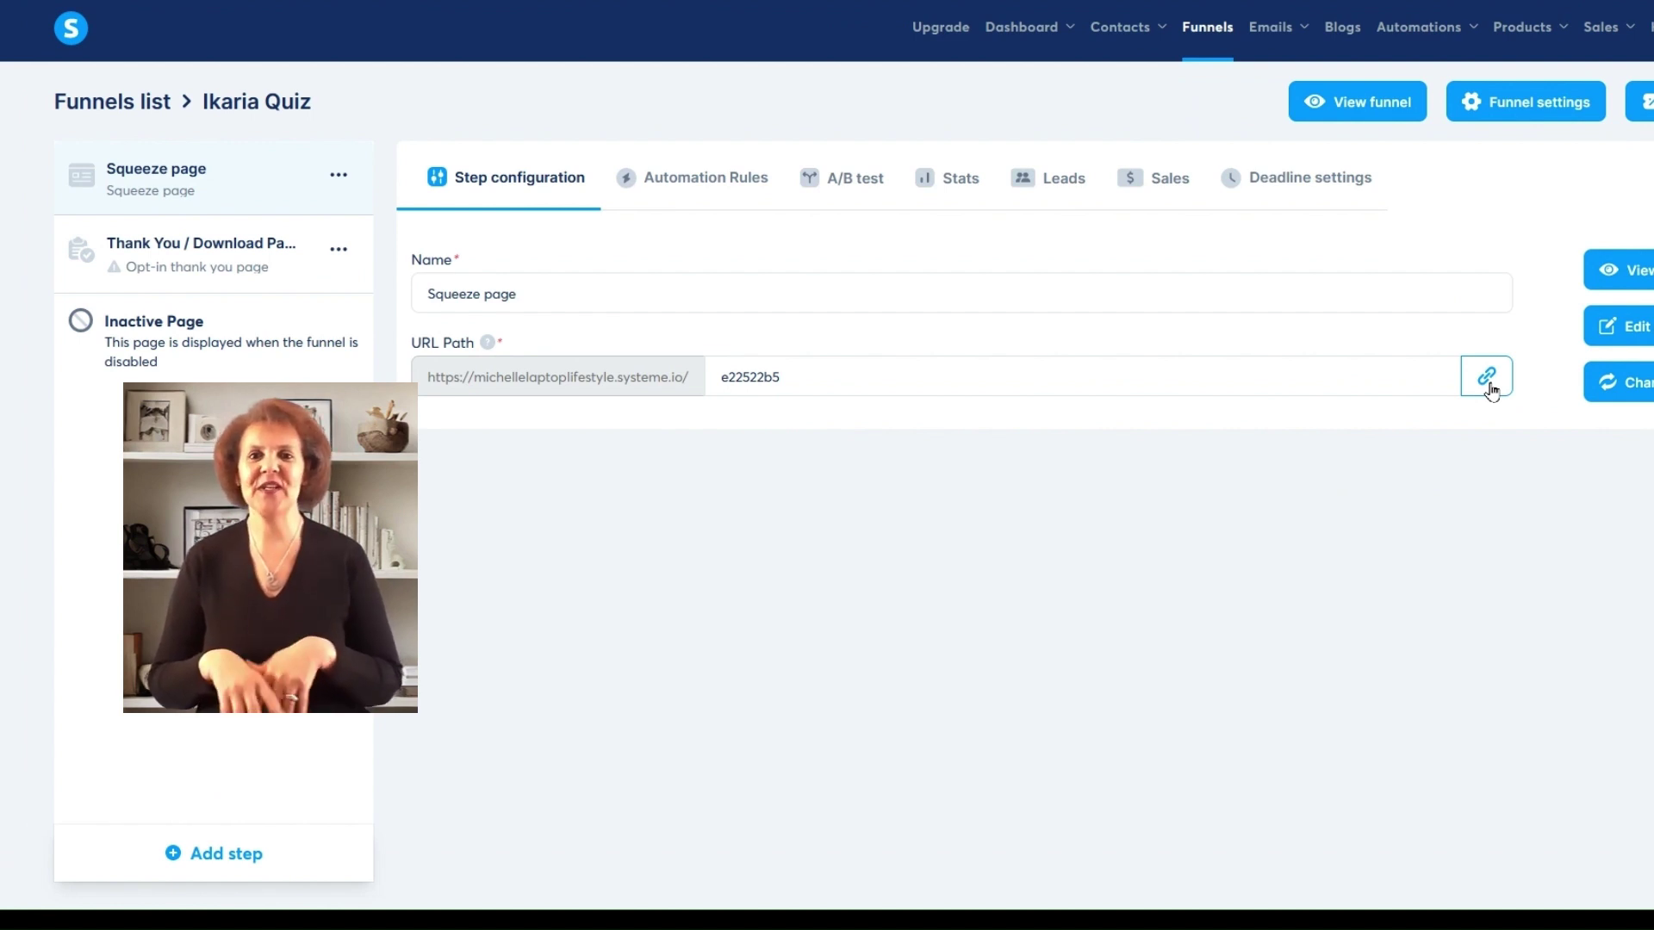
# Copy the squeeze page's URL and open the live page in a private Firefox window
pyautogui.click(1491, 389)
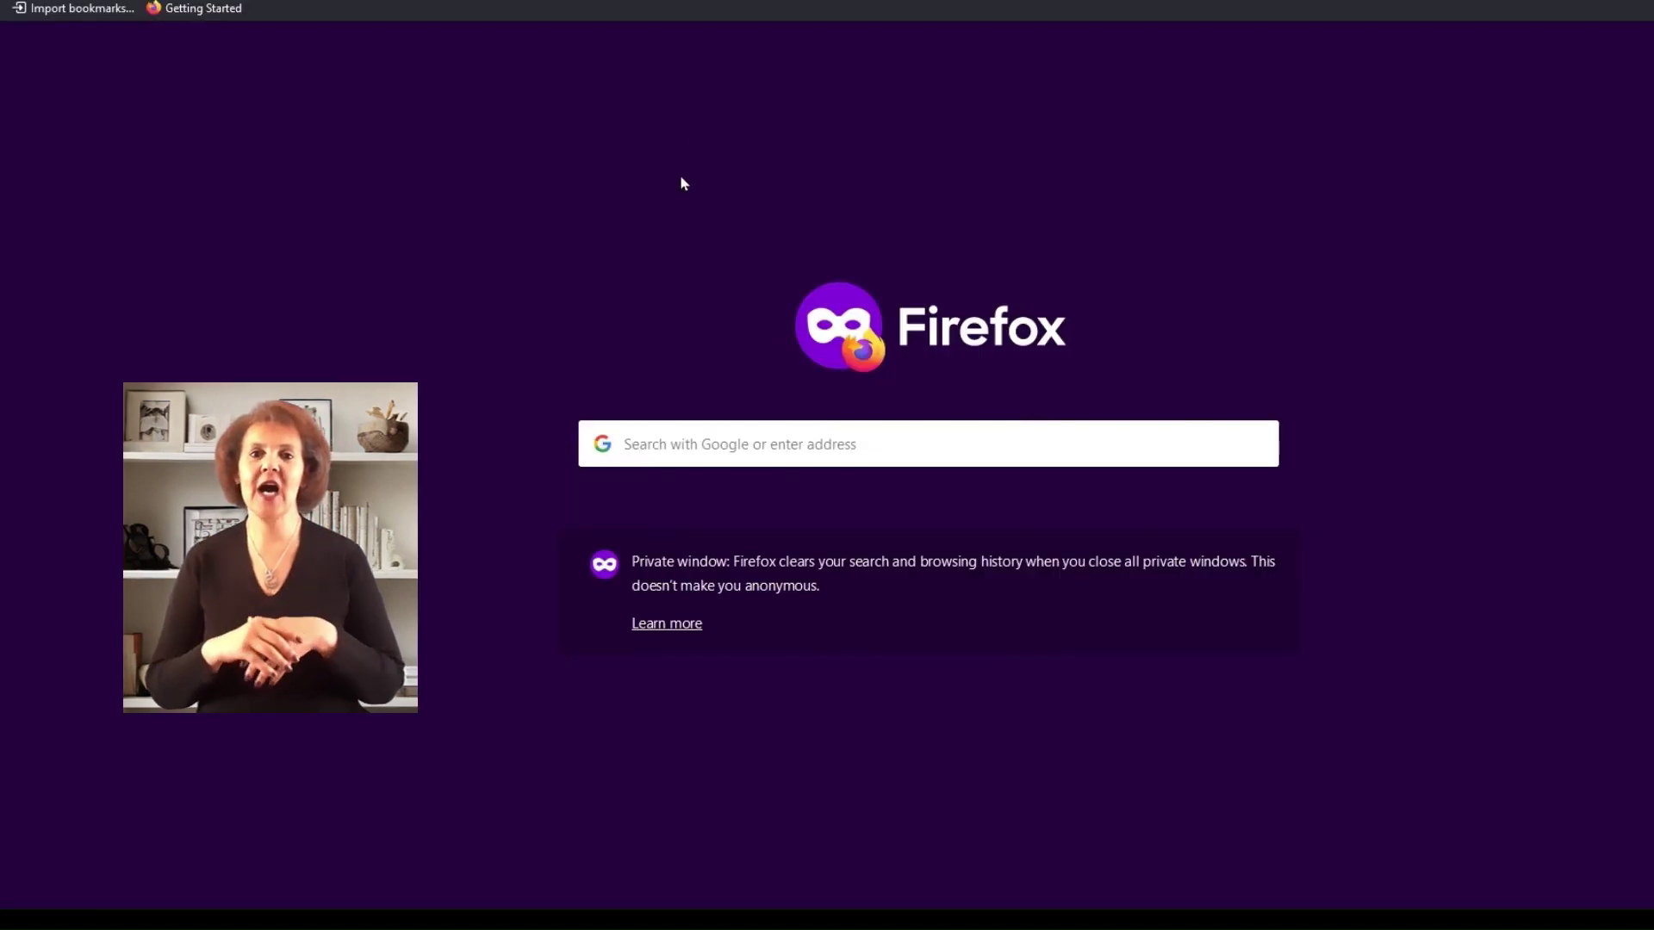
pyautogui.hotkey('ctrl', 'v')
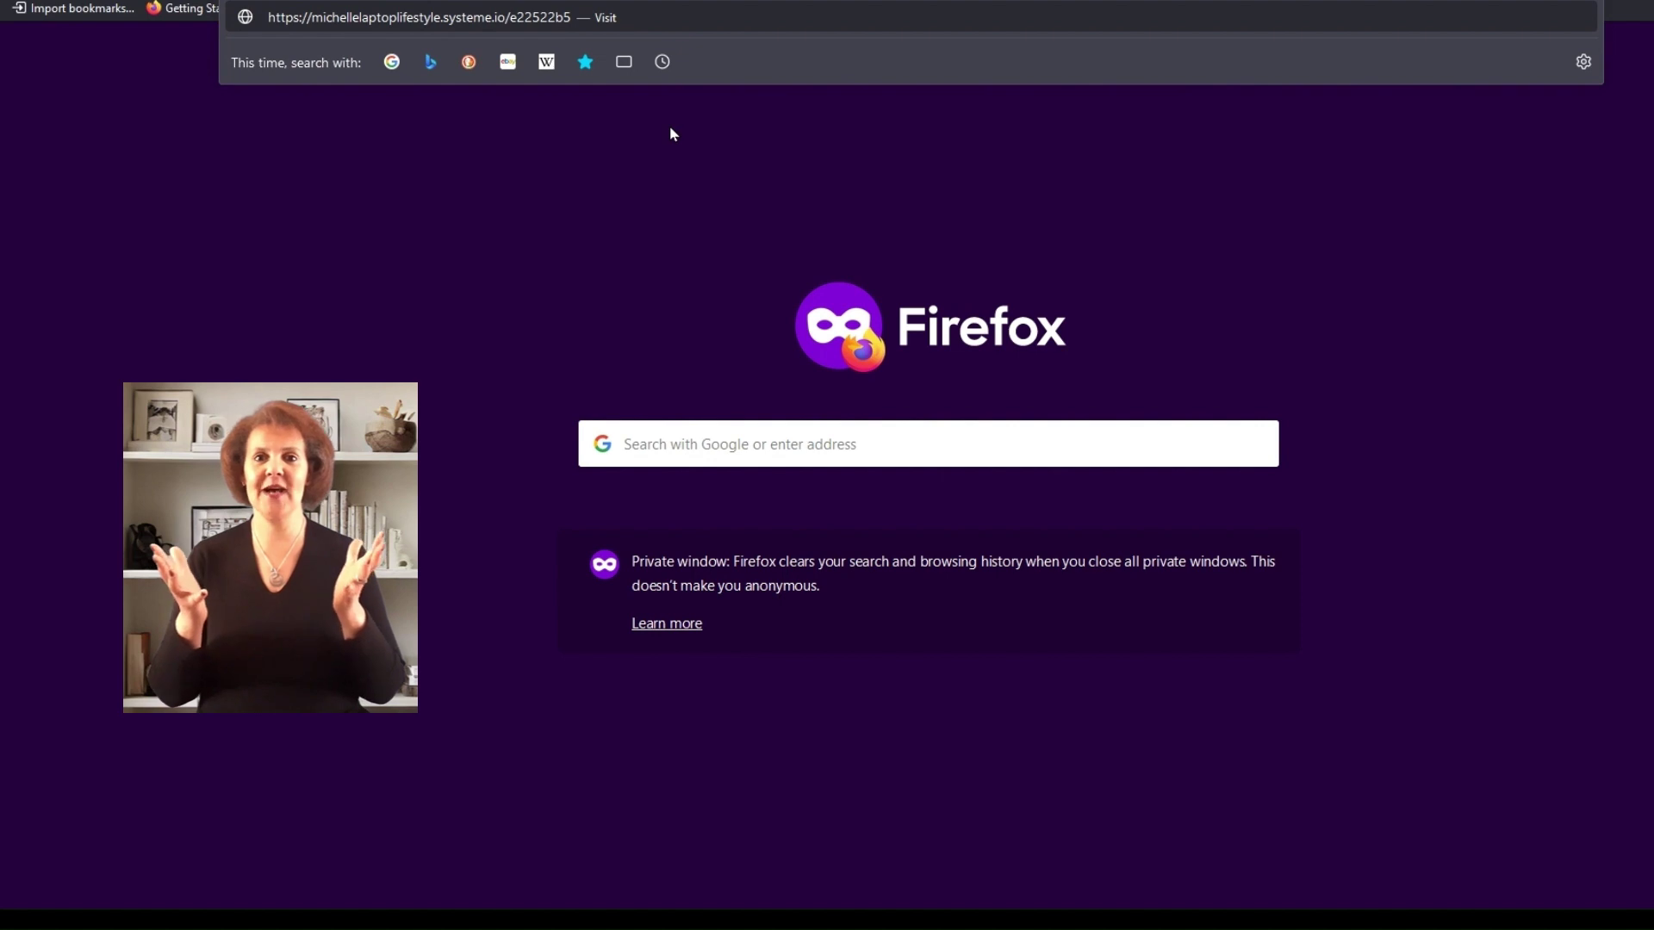
pyautogui.press('Return')
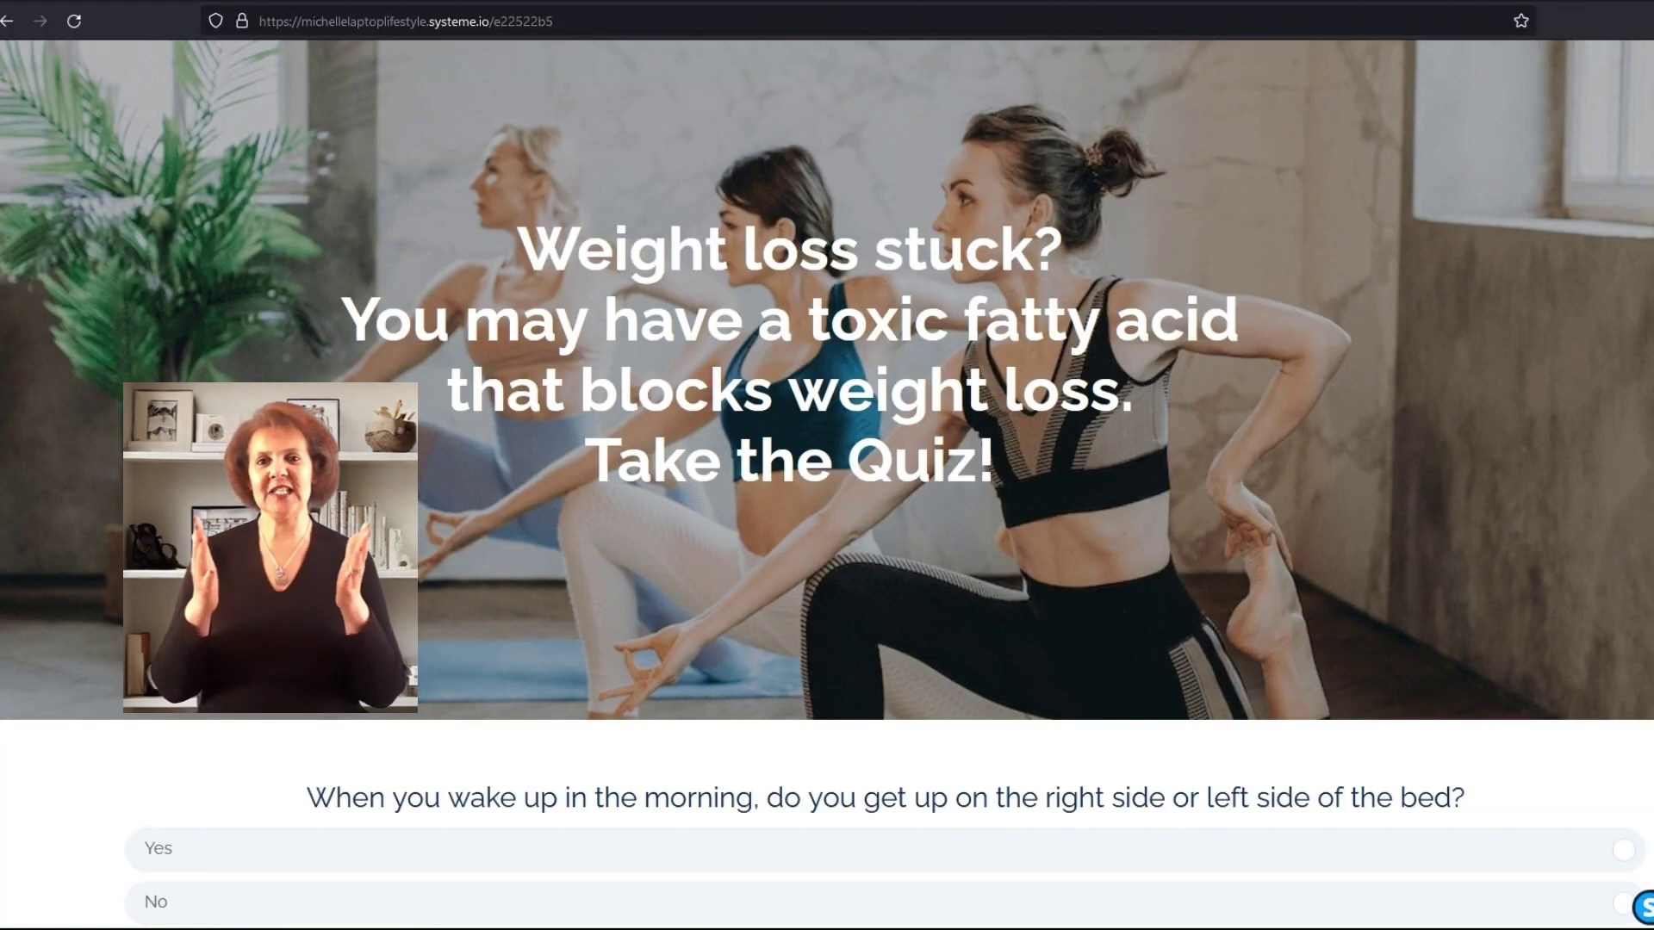
# Test the live quiz through to its redirect, answering Sticking to Diet for the biggest frustration and Yes to the morning ritual question
pyautogui.scroll(-3, 827, 482)
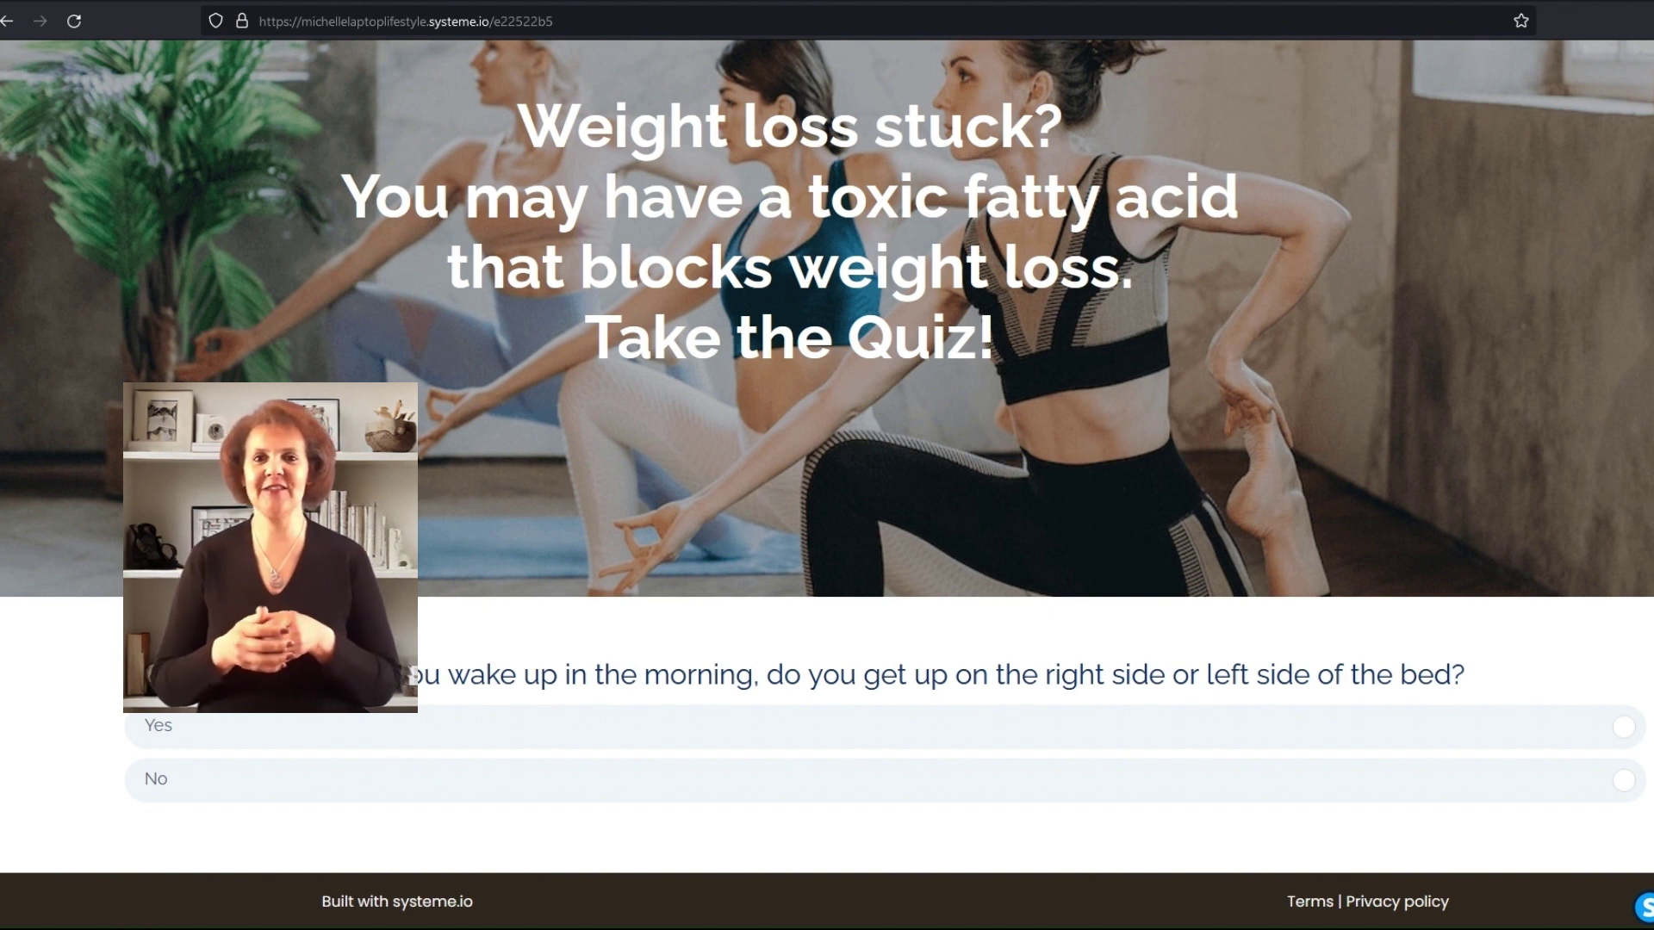
pyautogui.click(295, 743)
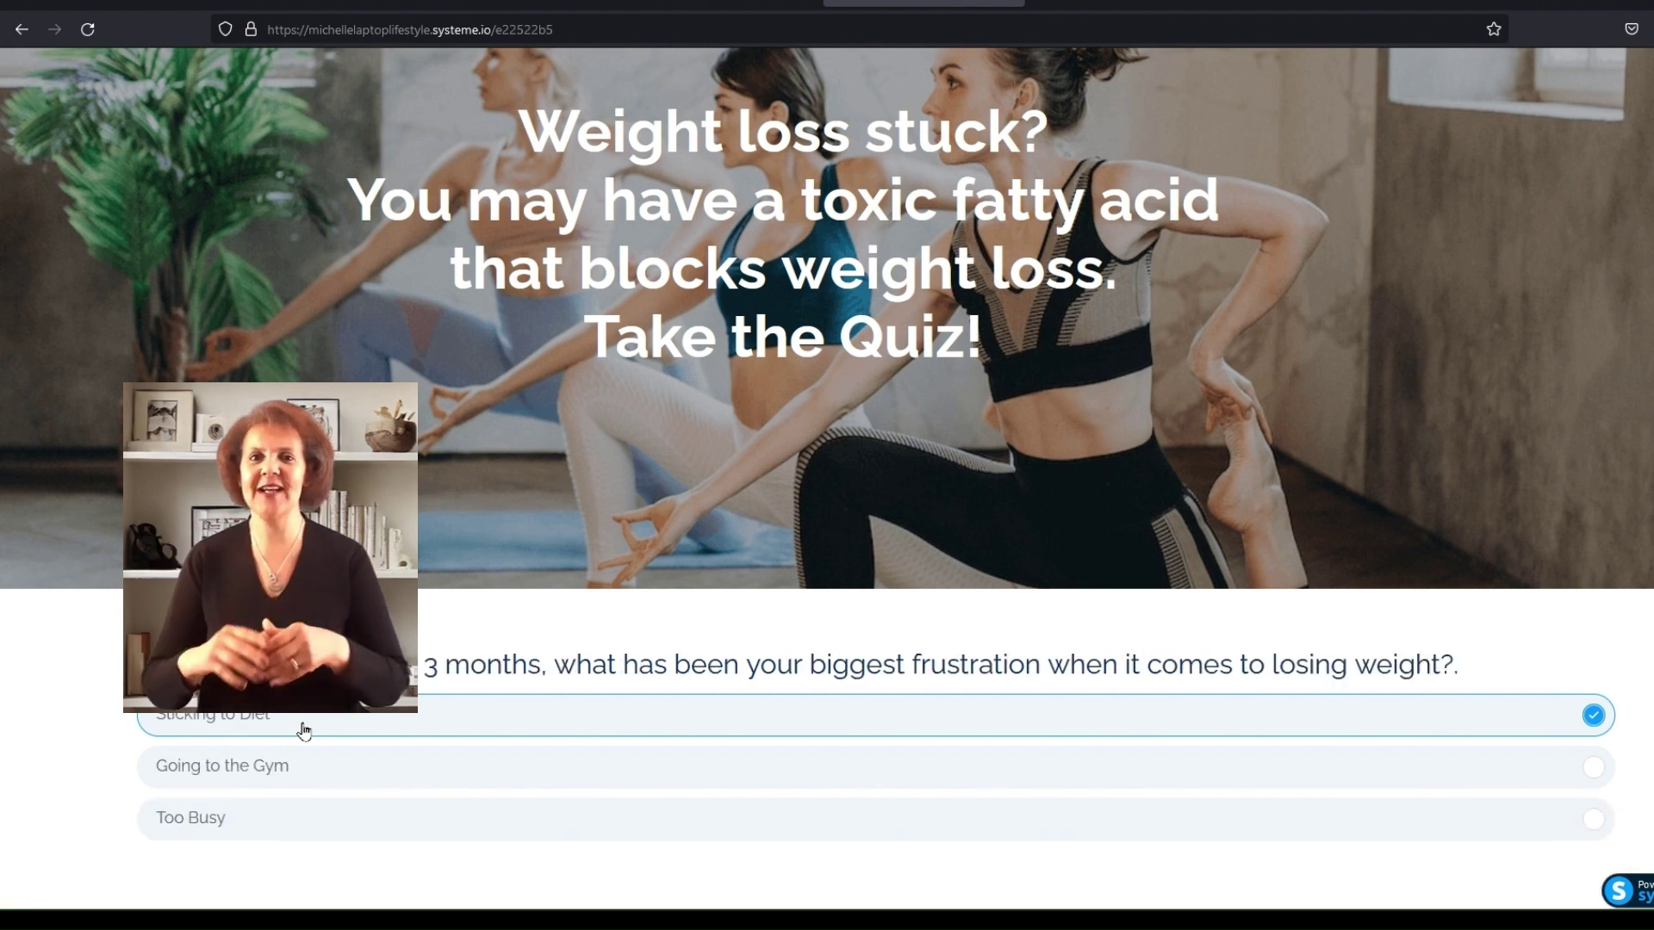
pyautogui.click(310, 771)
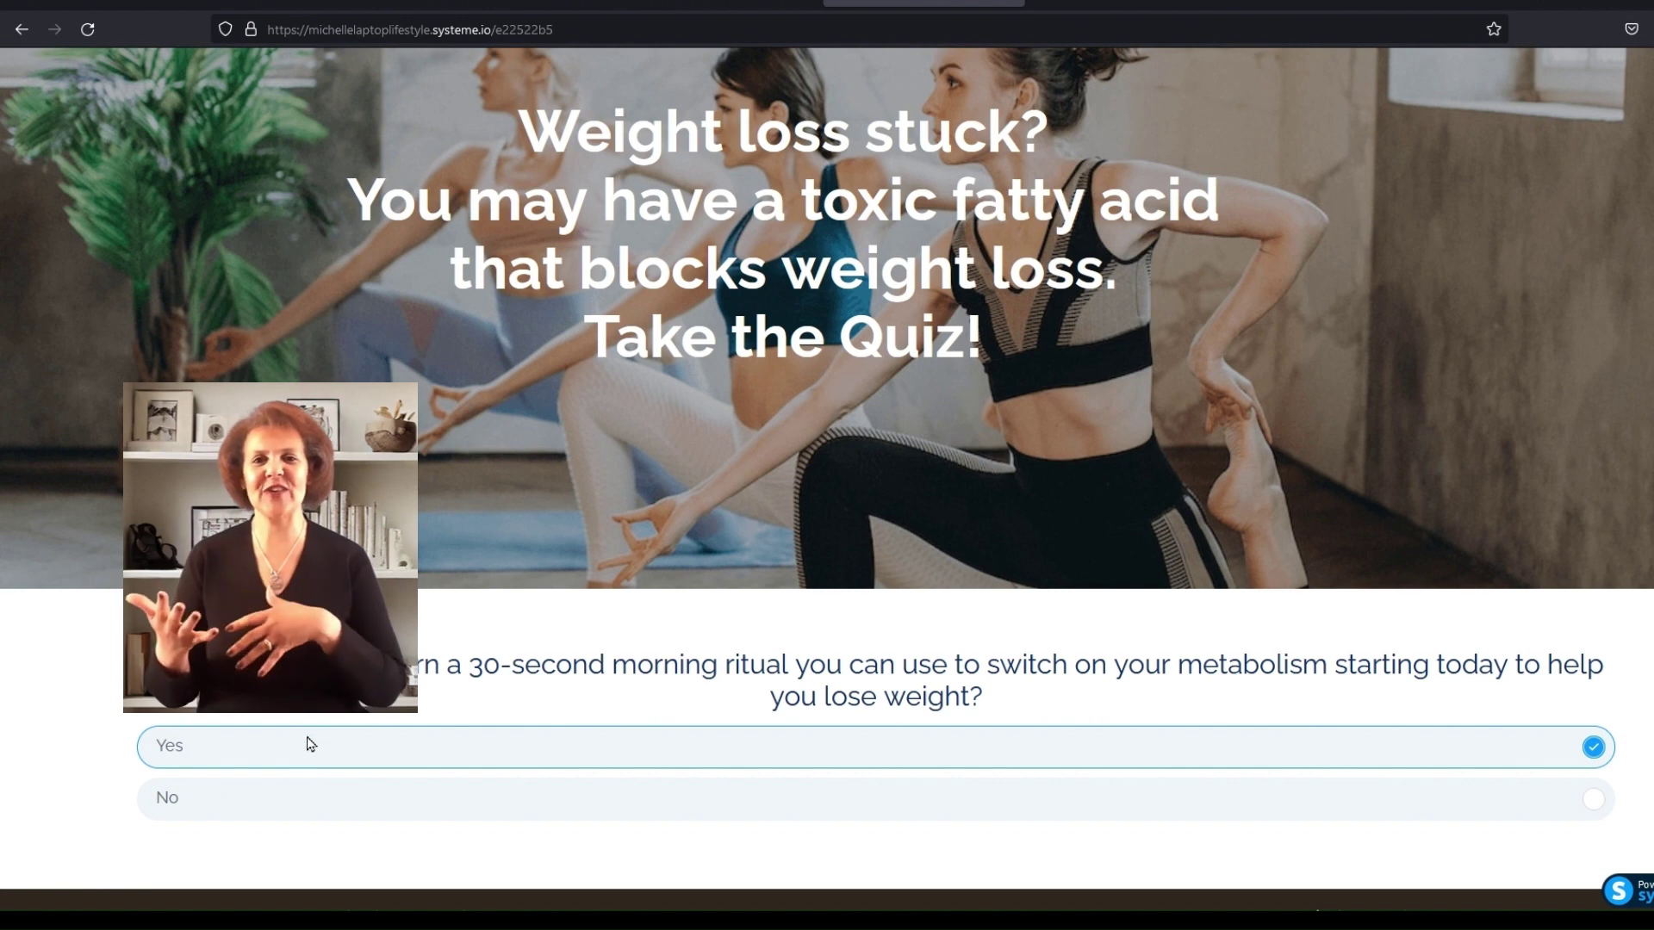
pyautogui.click(310, 745)
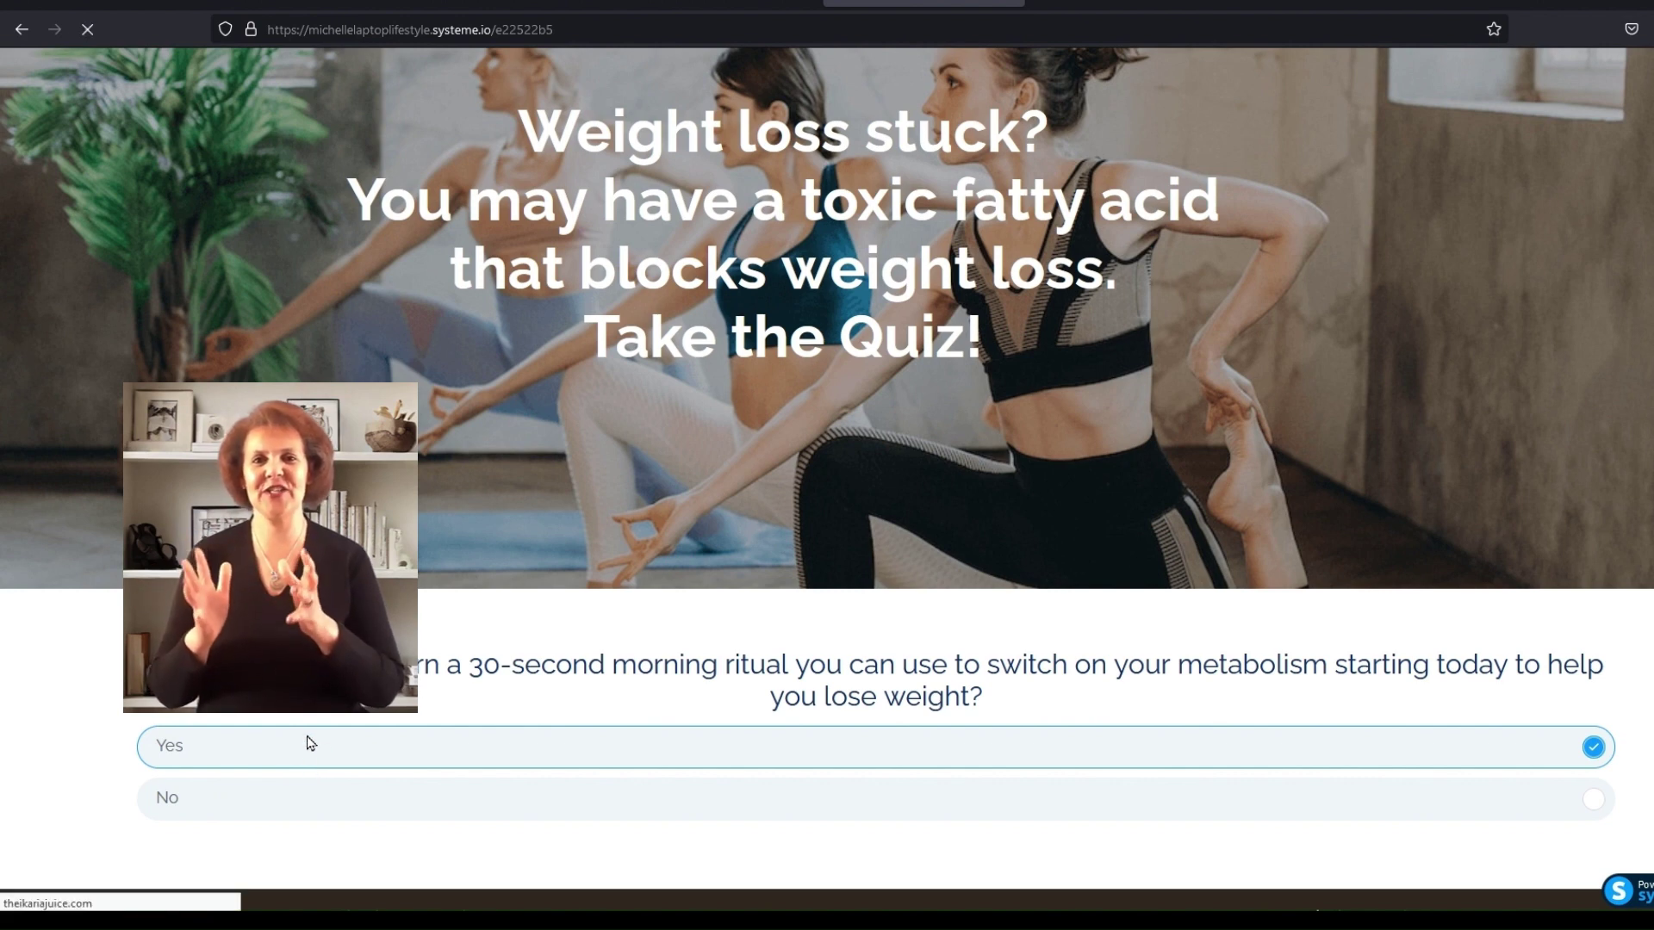